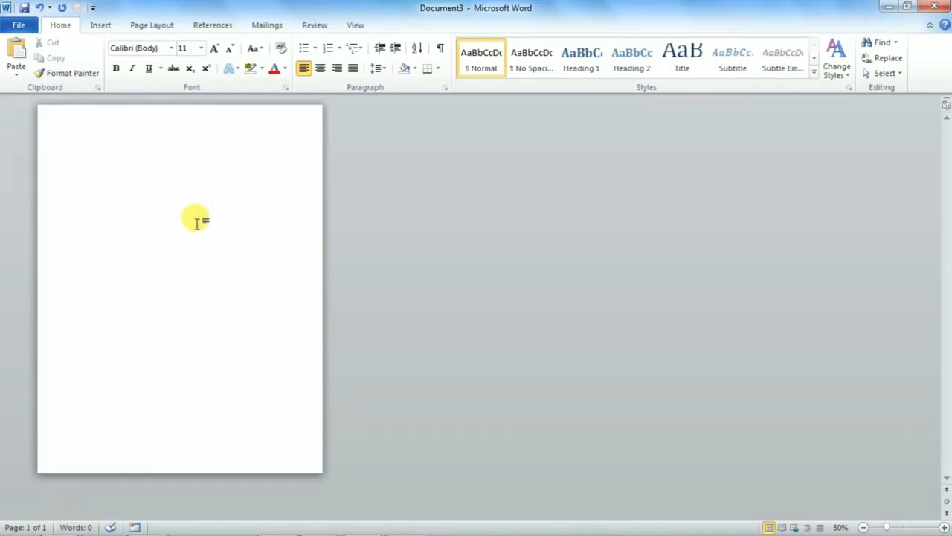
- Generate sample paragraphs in the blank document with the formula =rand()
left_click(942, 526)
left_click(863, 526)
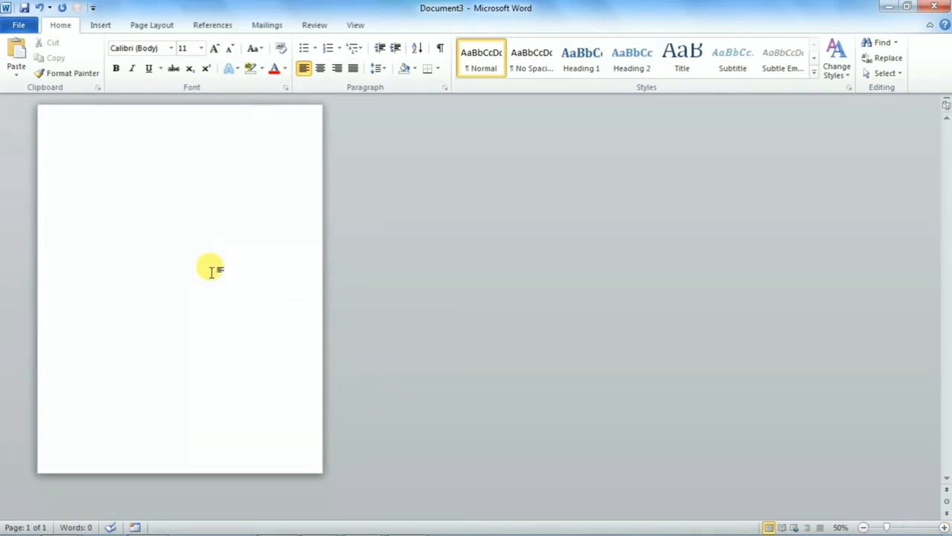
scroll(212, 272, "down", 3, "ctrl")
scroll(223, 273, "up", 10, "ctrl")
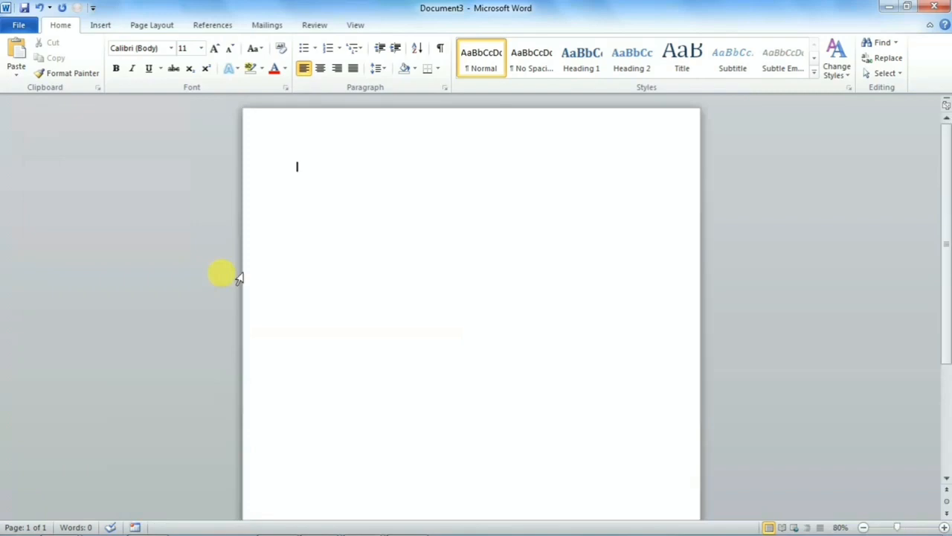
scroll(340, 266, "up", 4, "ctrl")
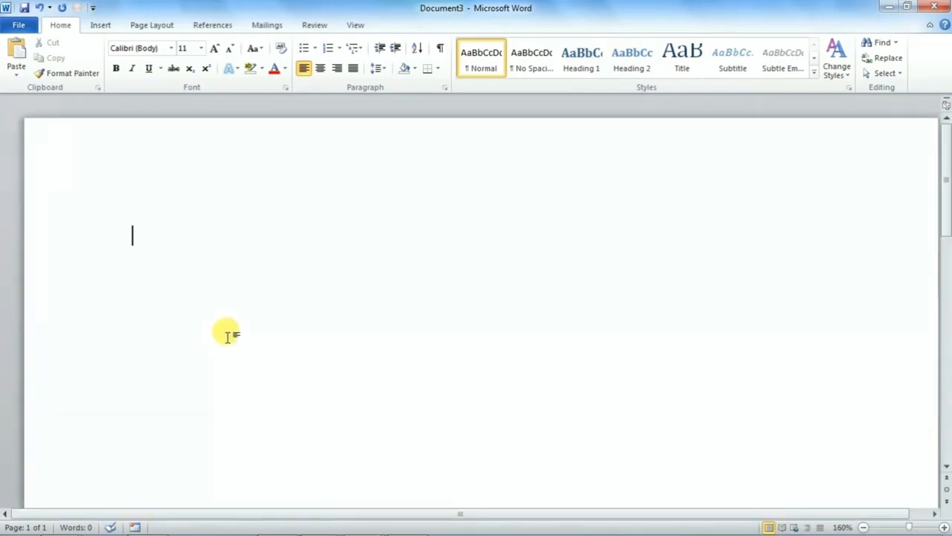
type("=rand(")
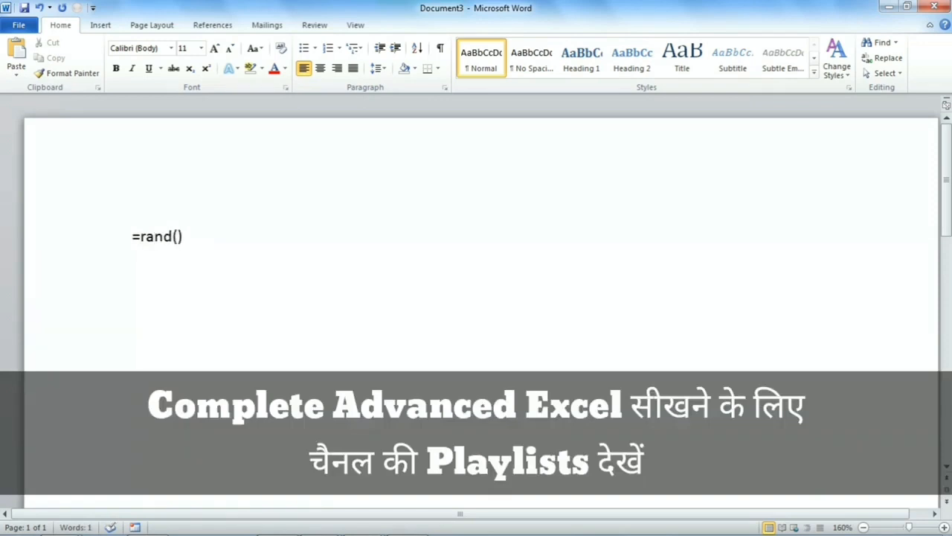
key("Return")
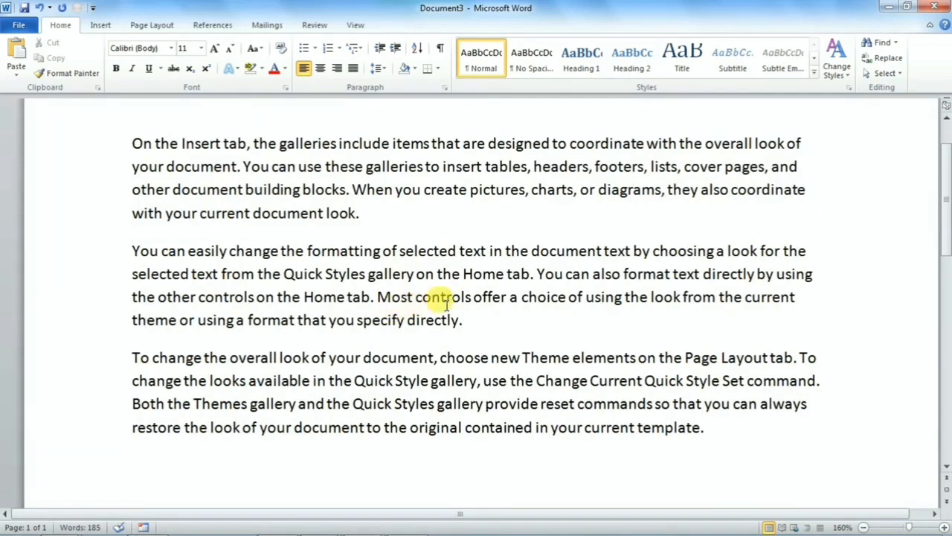
- Paste the copied sample paragraphs five times at the end of the document to fill more pages
scroll(446, 305, "down", 2, "ctrl")
scroll(449, 305, "down", 3, "ctrl")
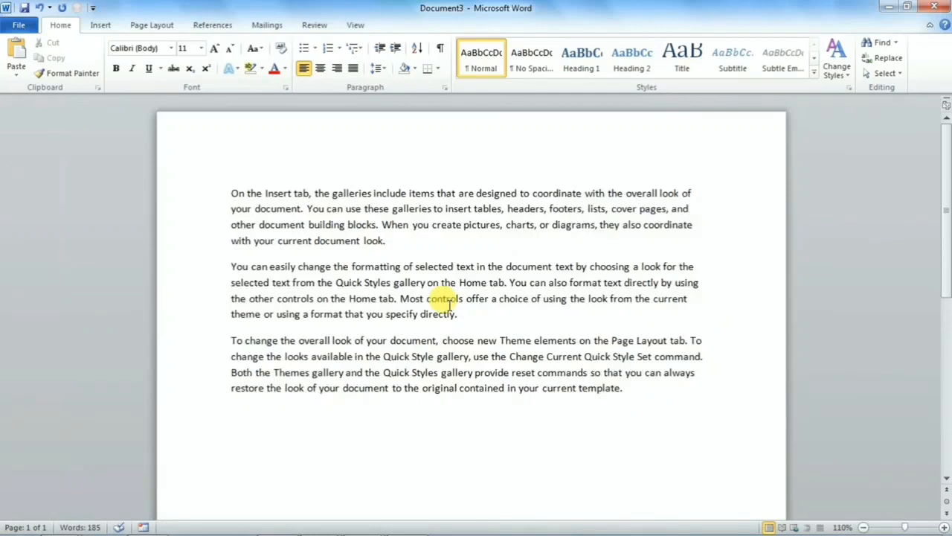
scroll(449, 305, "down", 3, "ctrl")
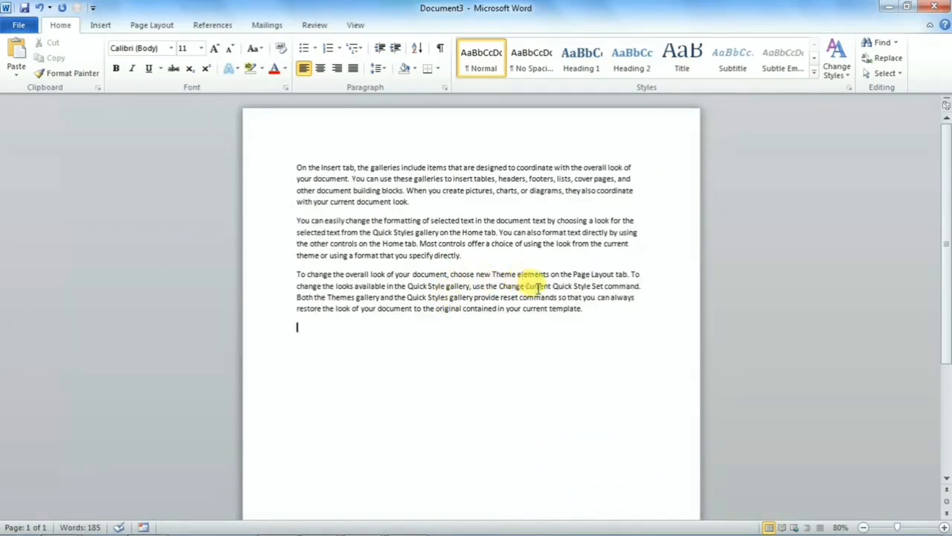
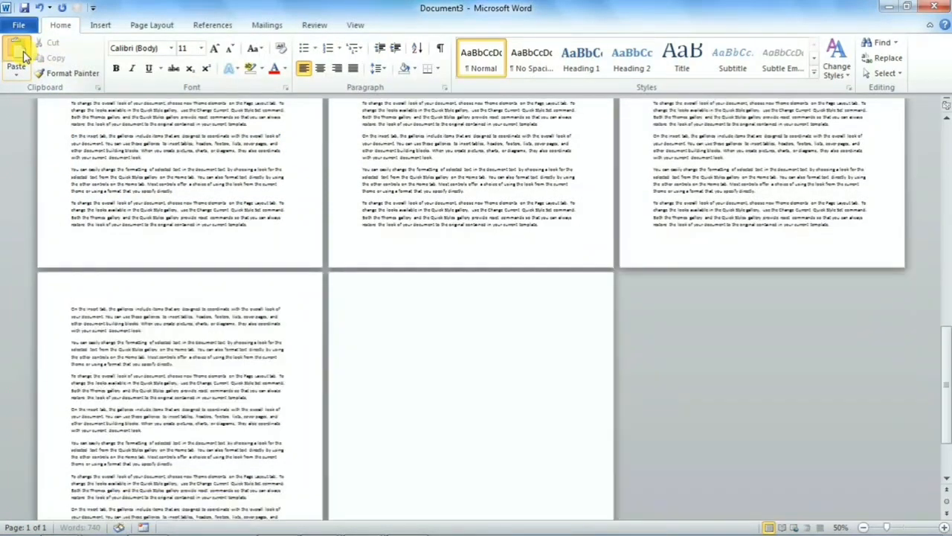
left_click(24, 57)
left_click(24, 57)
left_click(24, 57)
left_click(24, 58)
left_click(24, 58)
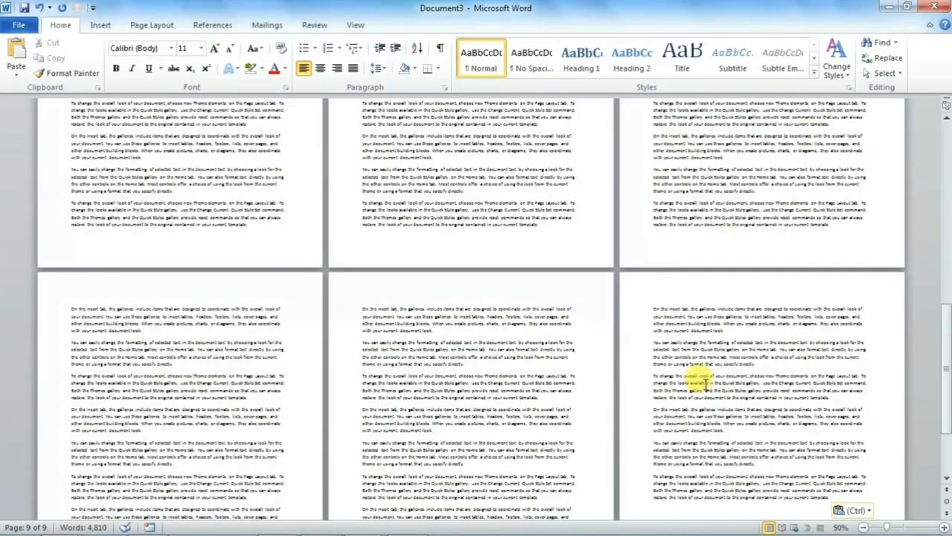
- Insert the built-in Alphabet header into the document
scroll(699, 381, "up", 5)
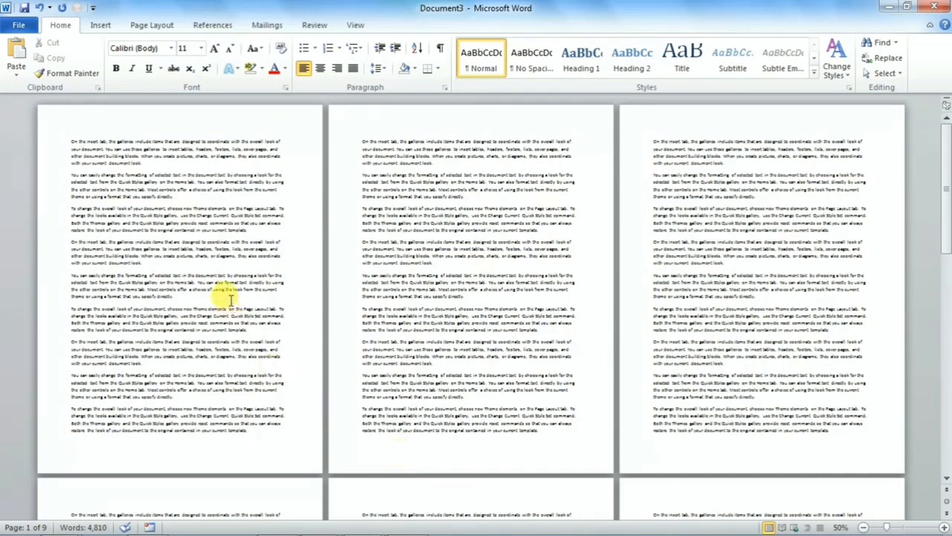
left_click(100, 23)
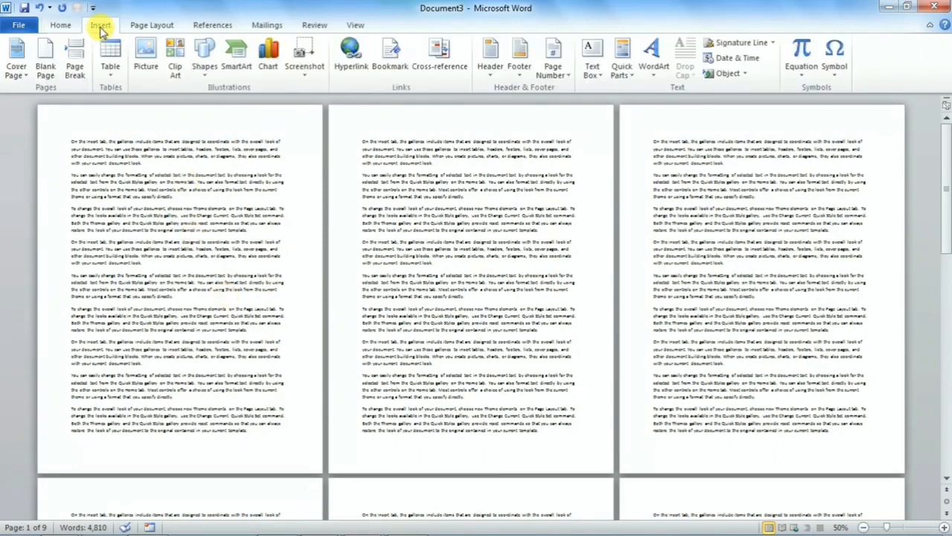
left_click(490, 67)
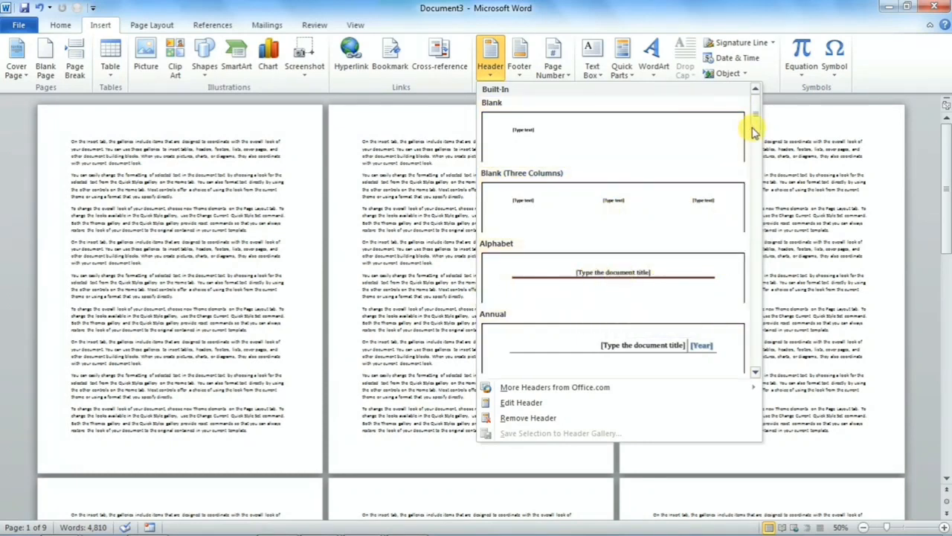
scroll(754, 145, "down", 1)
left_click_drag(753, 145, 760, 127)
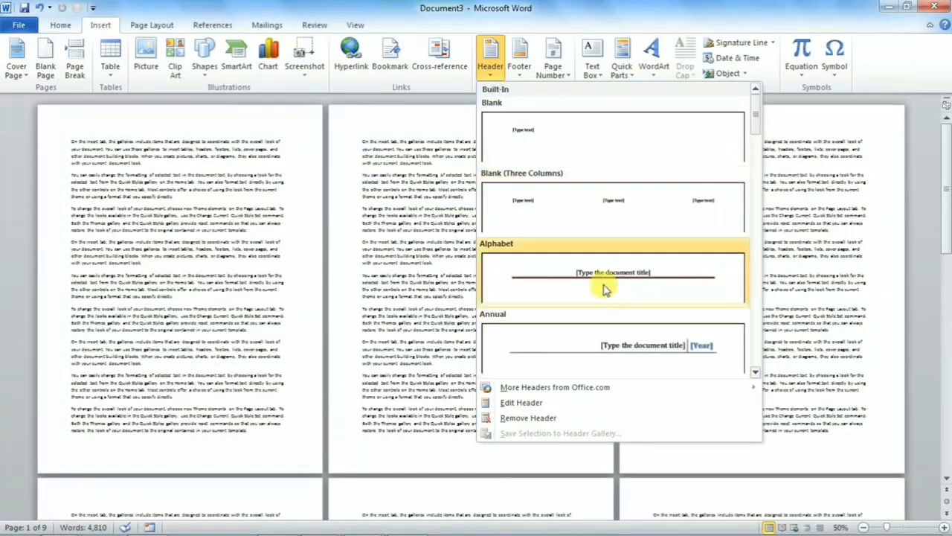
left_click(558, 274)
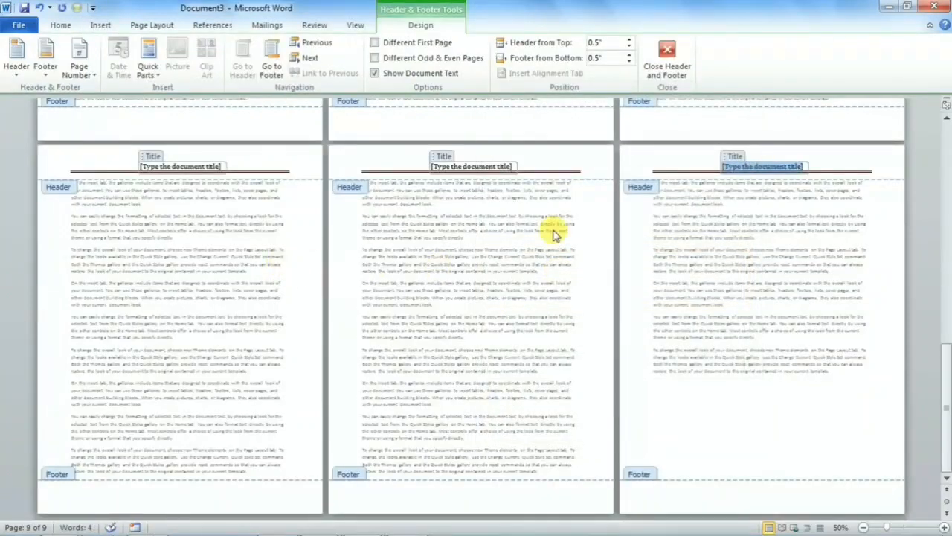
- Replace the title placeholder in the first page's header with "Deepak EduWorld"
left_click_drag(942, 379, 945, 135)
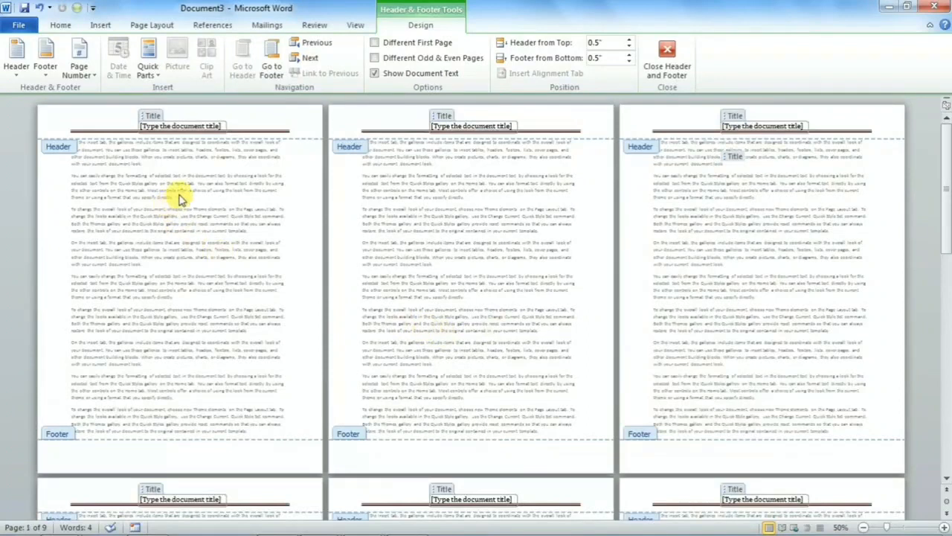
scroll(185, 211, "up", 6, "ctrl")
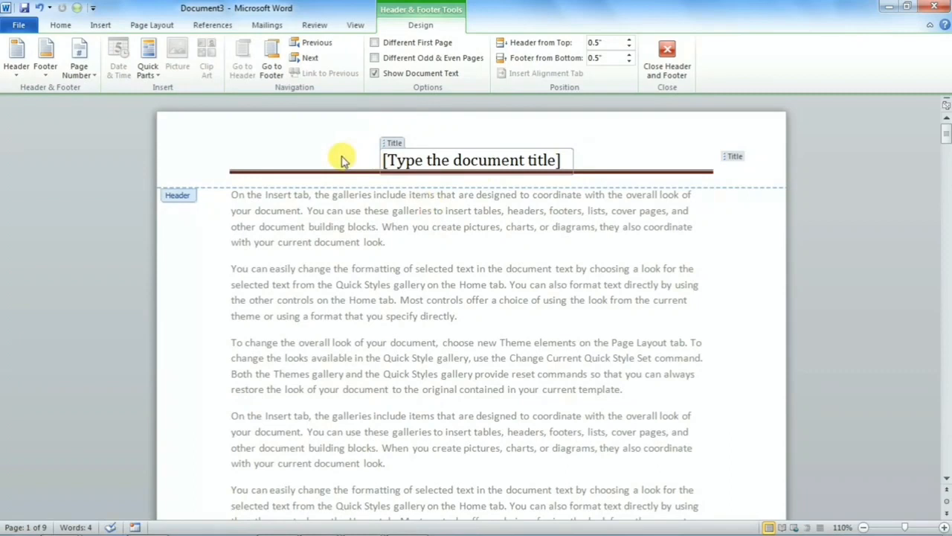
left_click(355, 27)
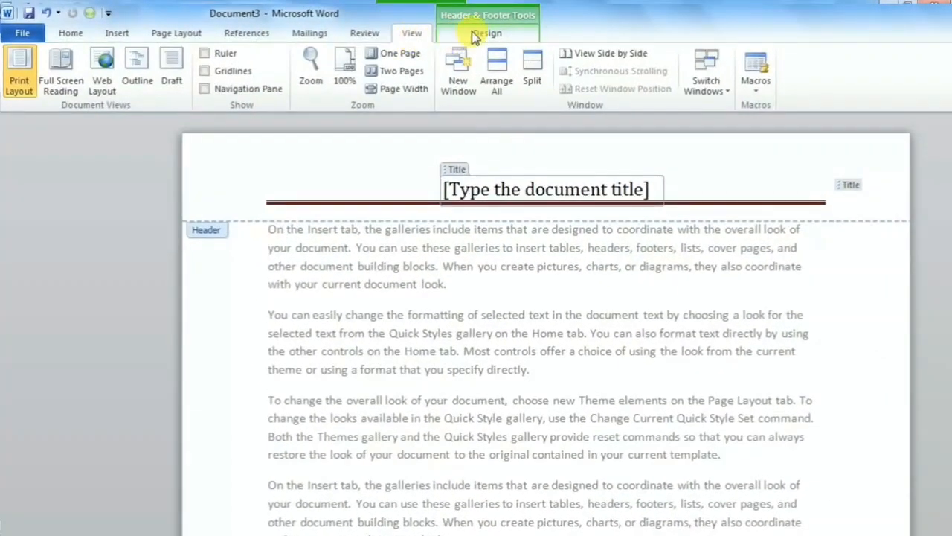
left_click(472, 33)
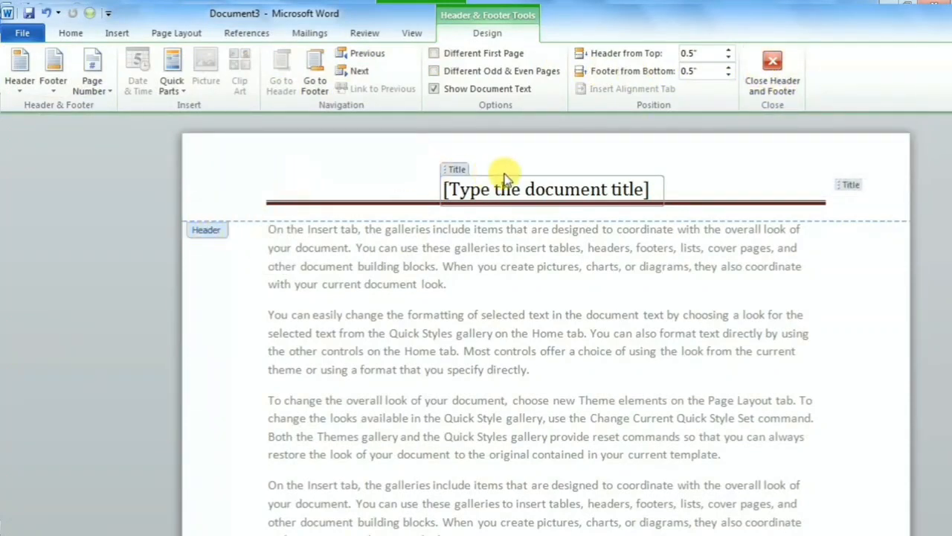
left_click(644, 178)
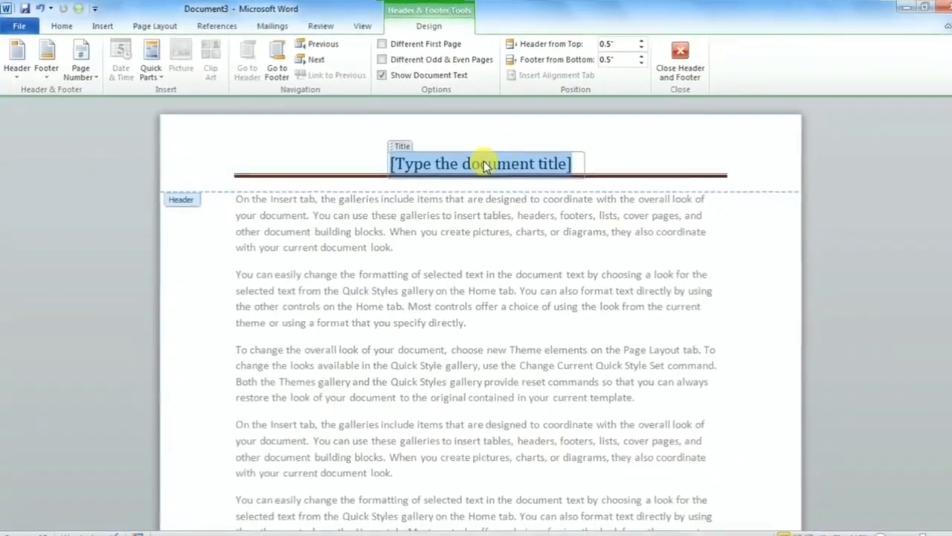
scroll(441, 234, "down", 10)
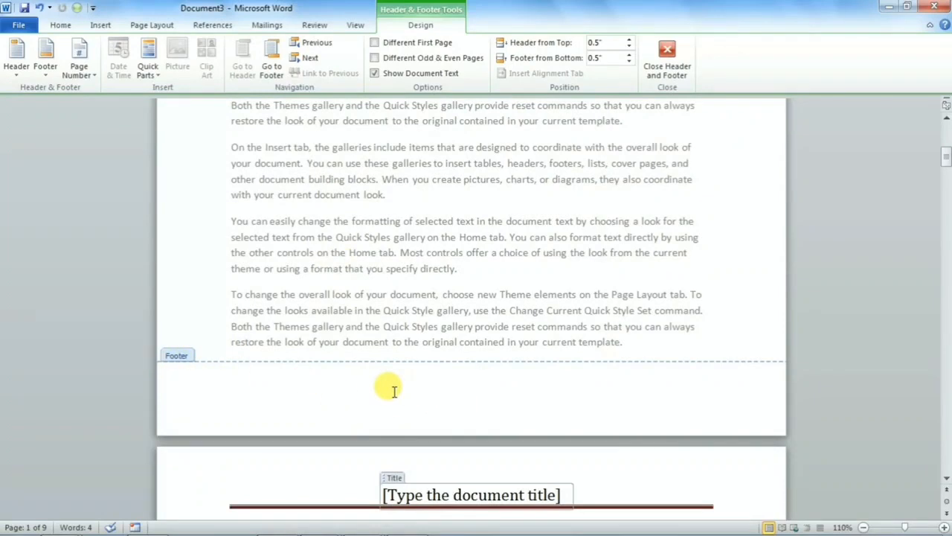
scroll(394, 392, "up", 10)
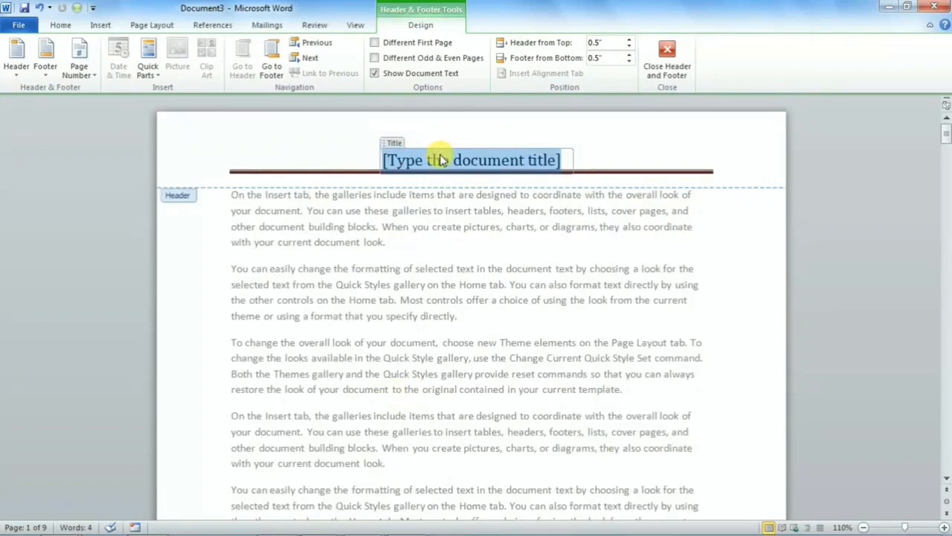
key("Delete")
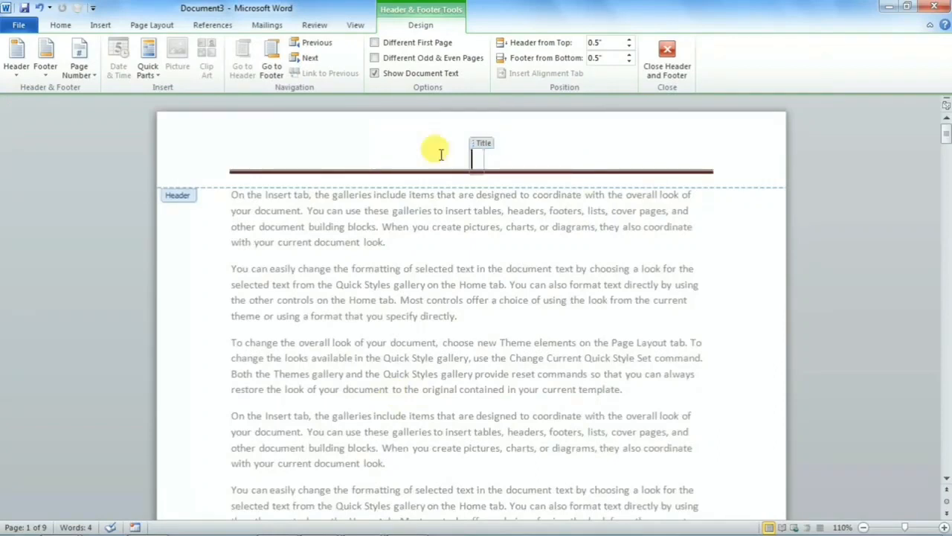
type("D")
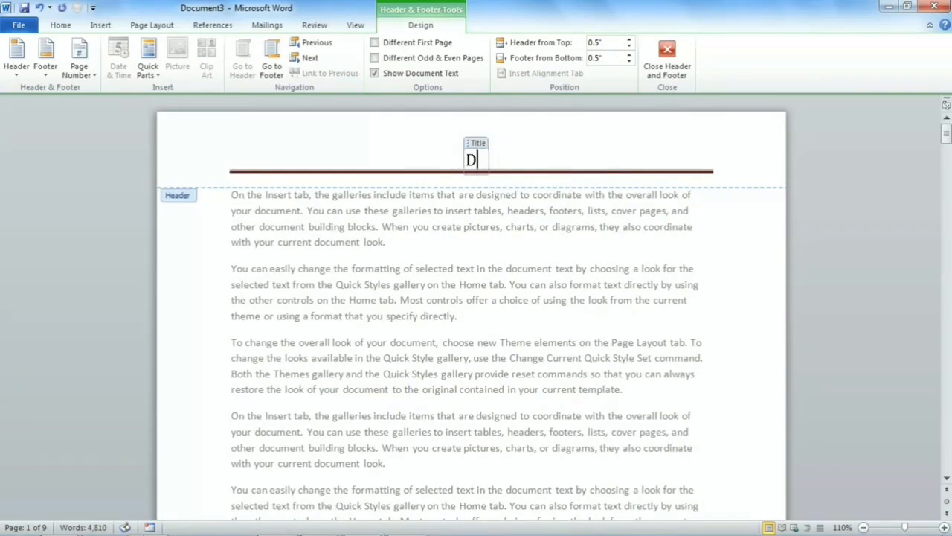
type("eepak")
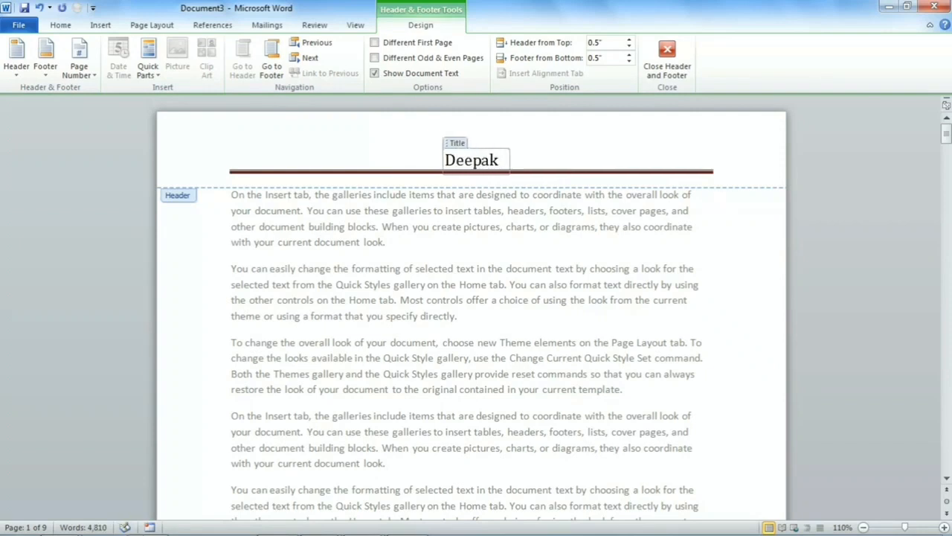
type(" Edu")
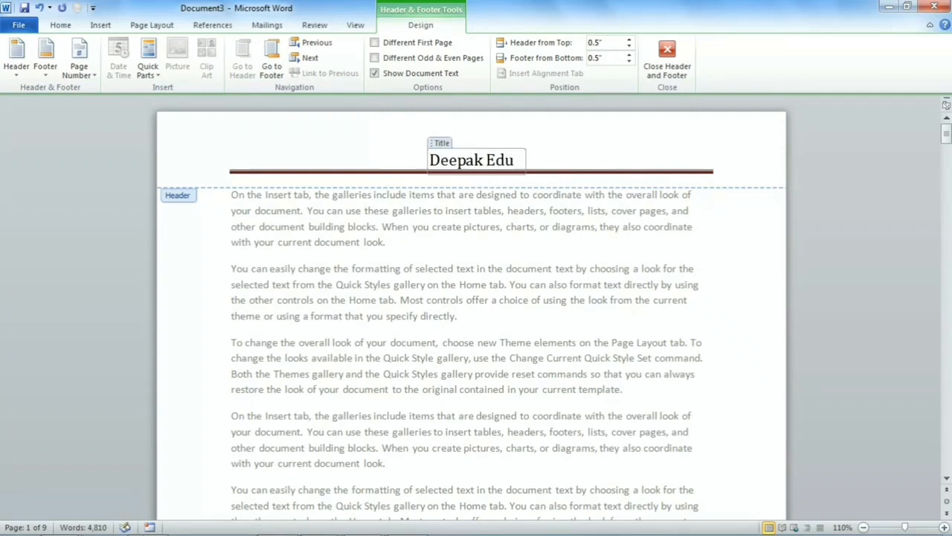
type("World")
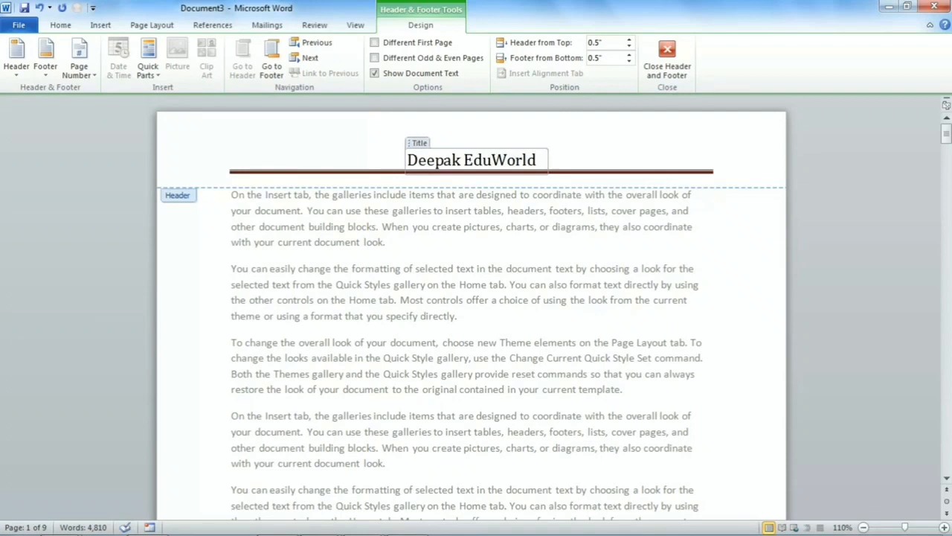
- Colour the header title text red and enlarge it to 22 pt
left_click_drag(538, 159, 430, 164)
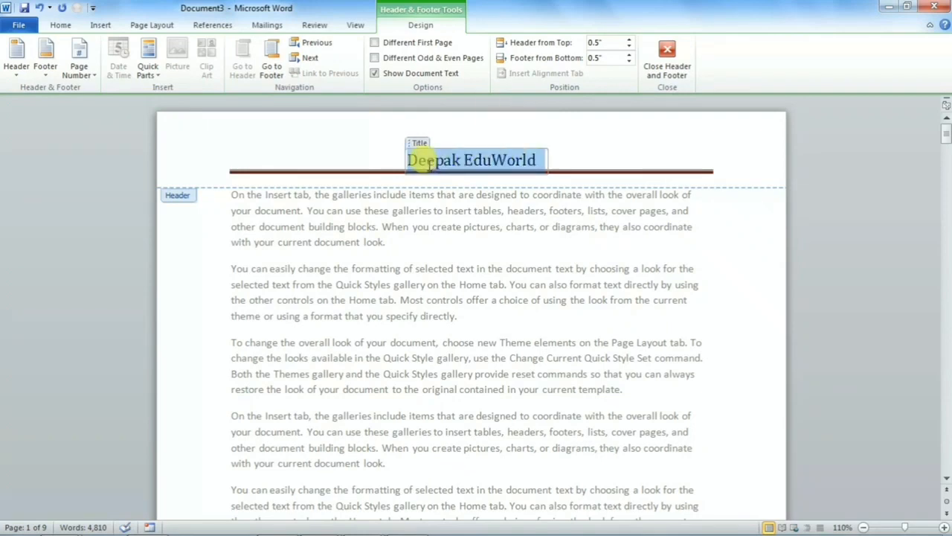
left_click(61, 25)
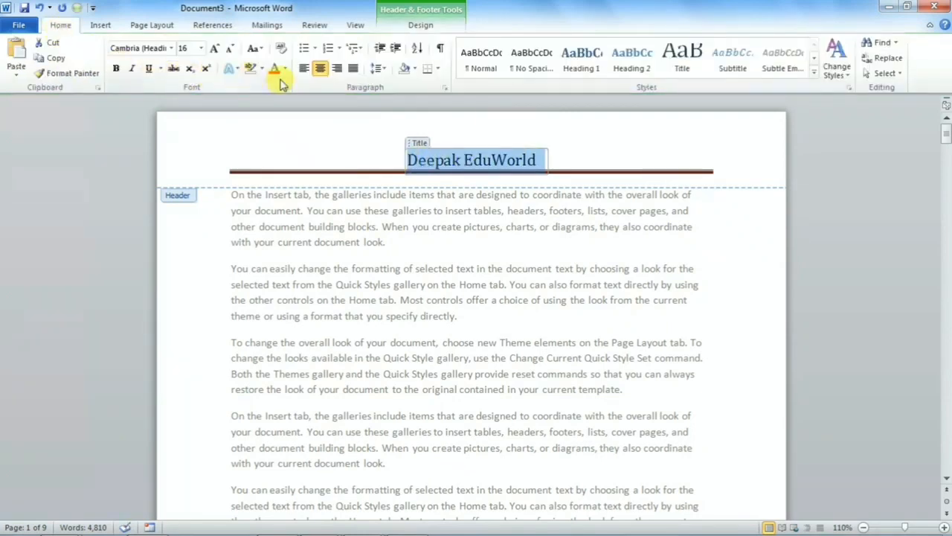
left_click(214, 48)
left_click(215, 48)
left_click(214, 47)
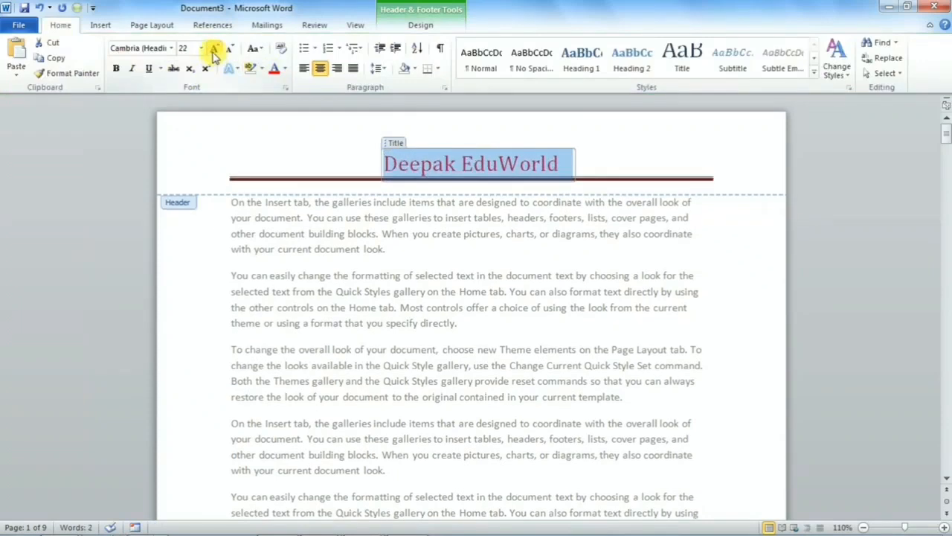
- Set the header title's font to Algerian and make it bold, italic and underlined
left_click(171, 48)
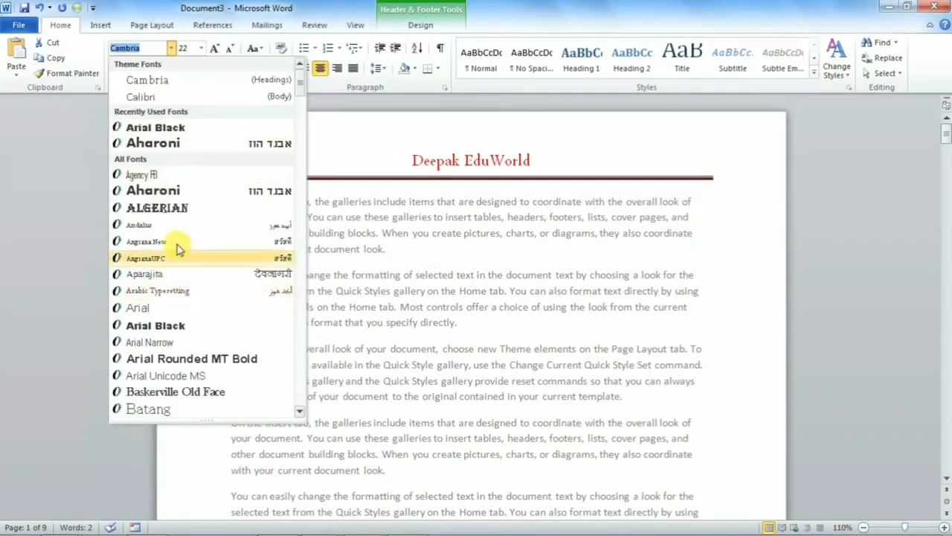
left_click(177, 209)
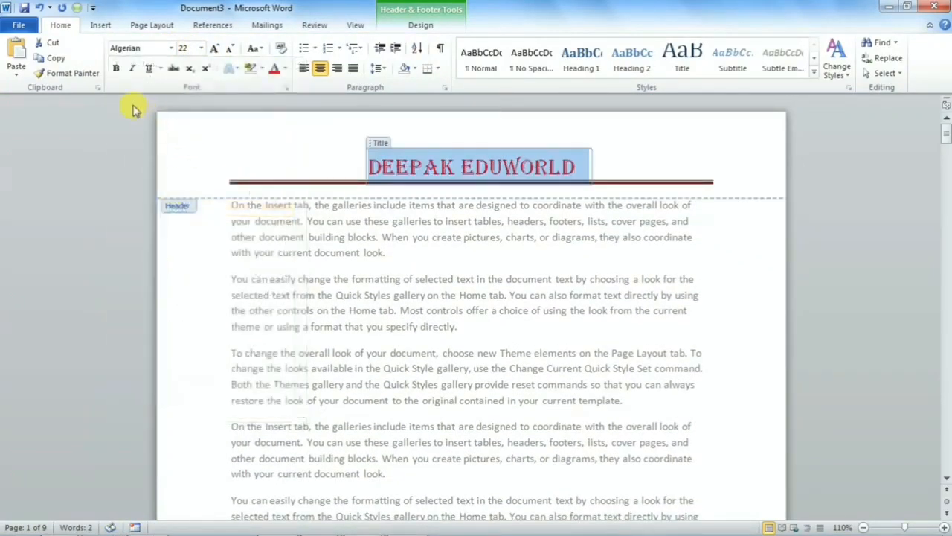
left_click(116, 69)
left_click(131, 69)
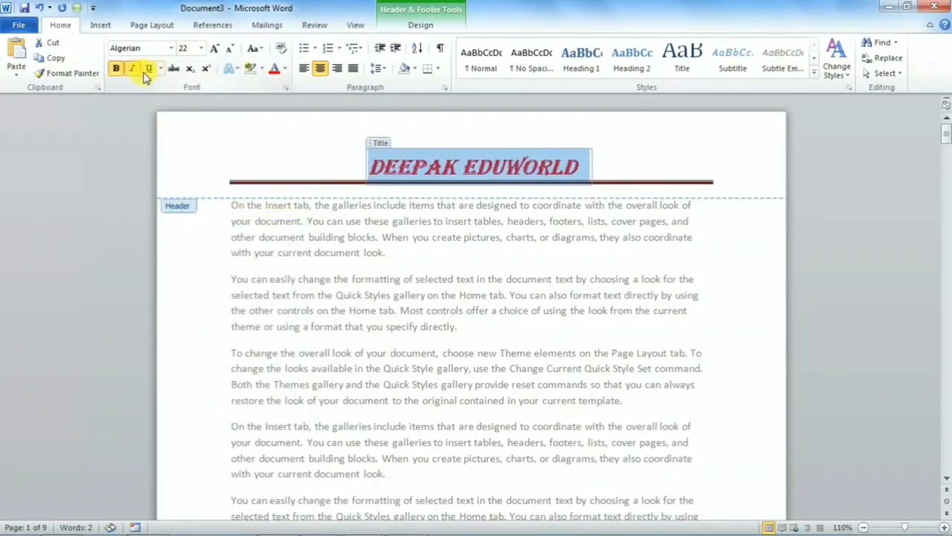
left_click(148, 71)
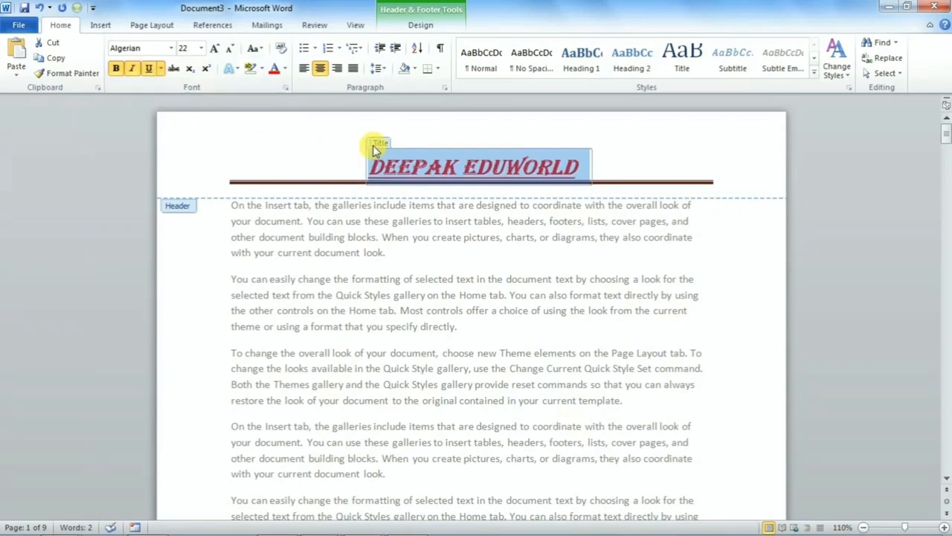
- Close header and footer editing and check the header on the document's pages
left_click(421, 26)
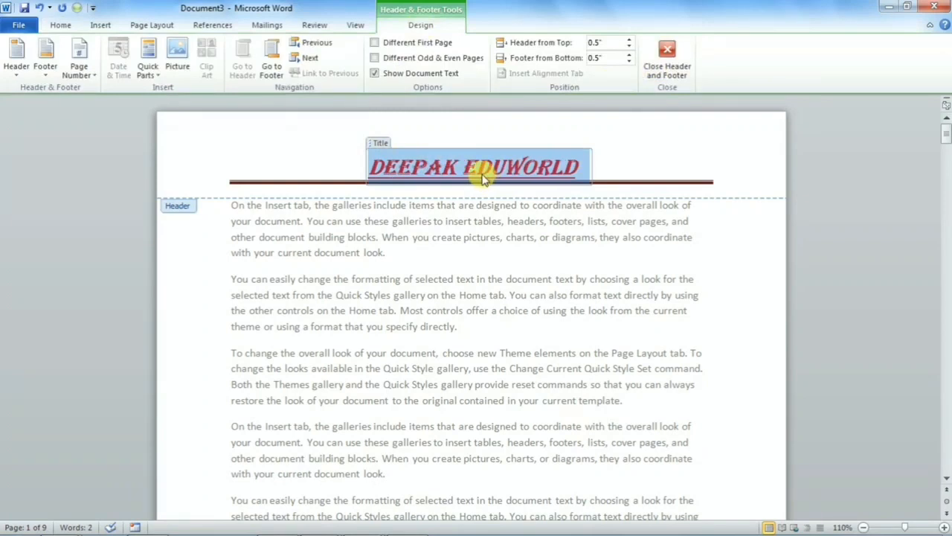
left_click(669, 51)
scroll(521, 215, "up", 5)
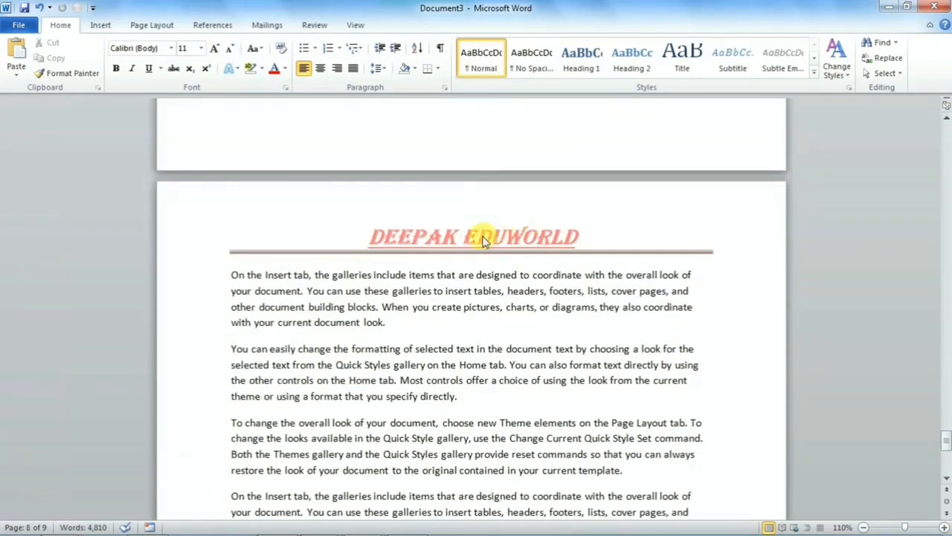
- Examine the header on every page of the document, both in a multi-page overview and close up
scroll(482, 240, "down", 7)
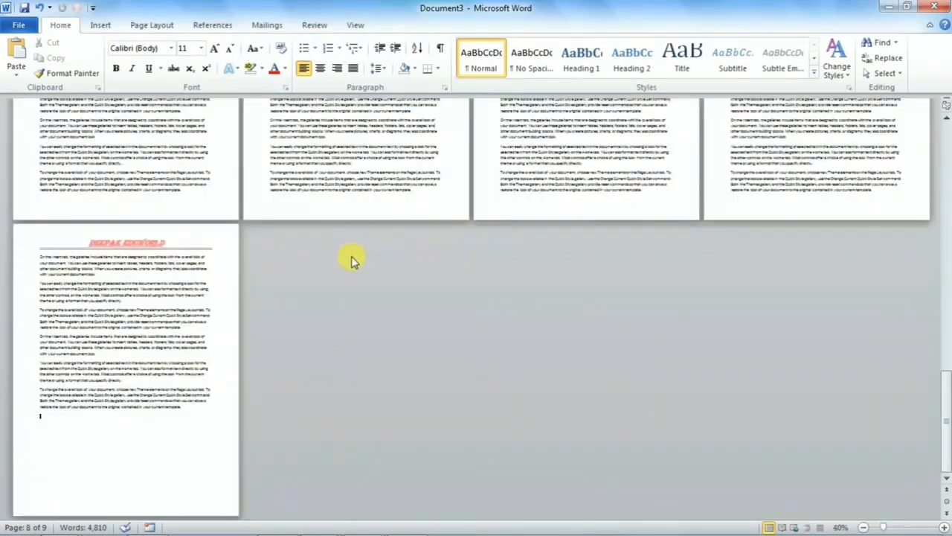
scroll(349, 257, "up", 5)
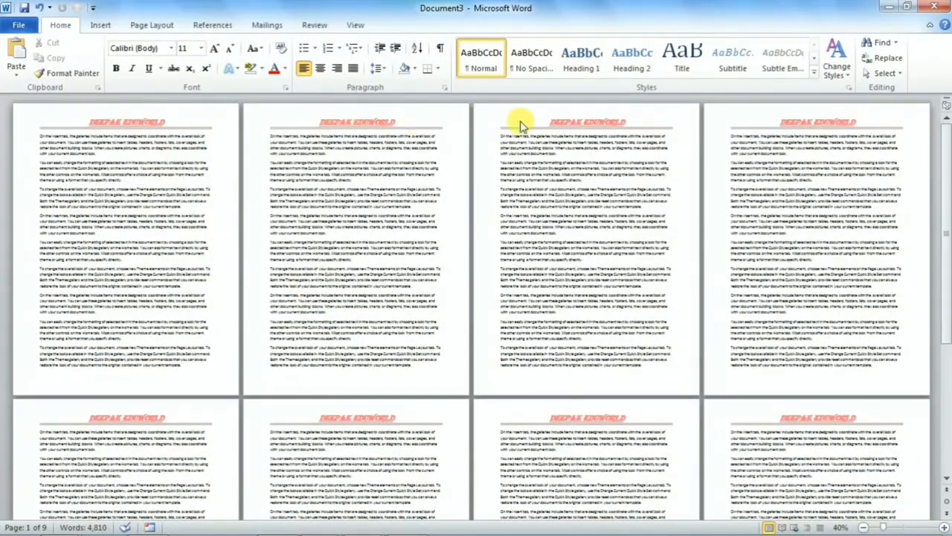
scroll(378, 196, "up", 4)
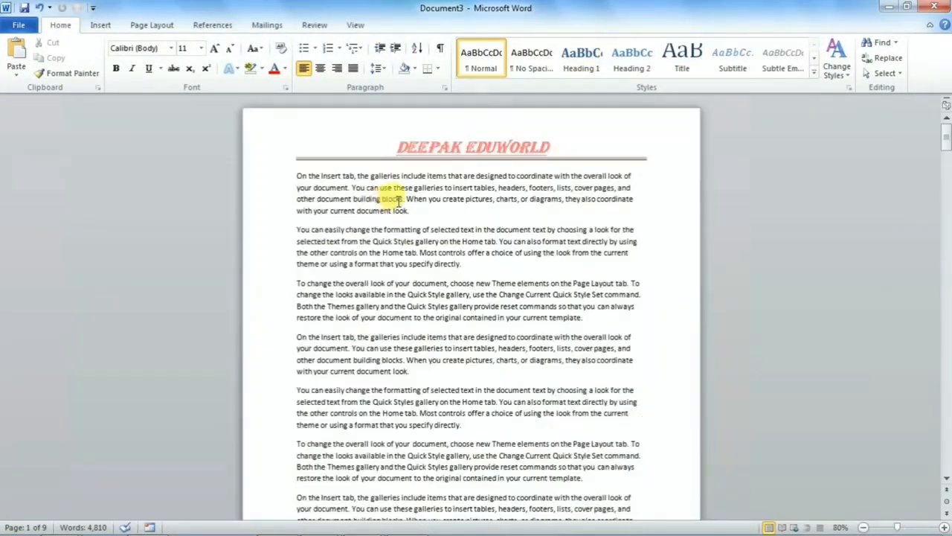
scroll(469, 178, "down", 10)
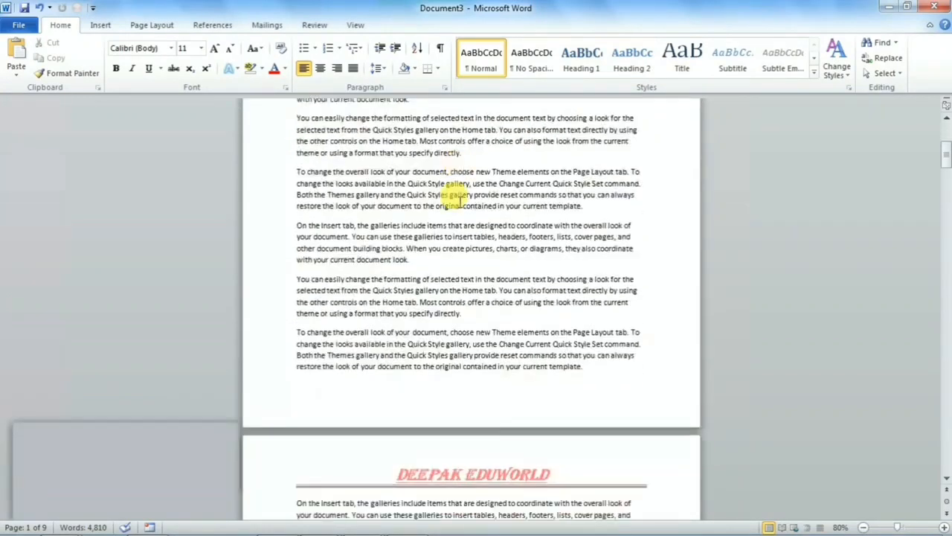
scroll(416, 343, "down", 15)
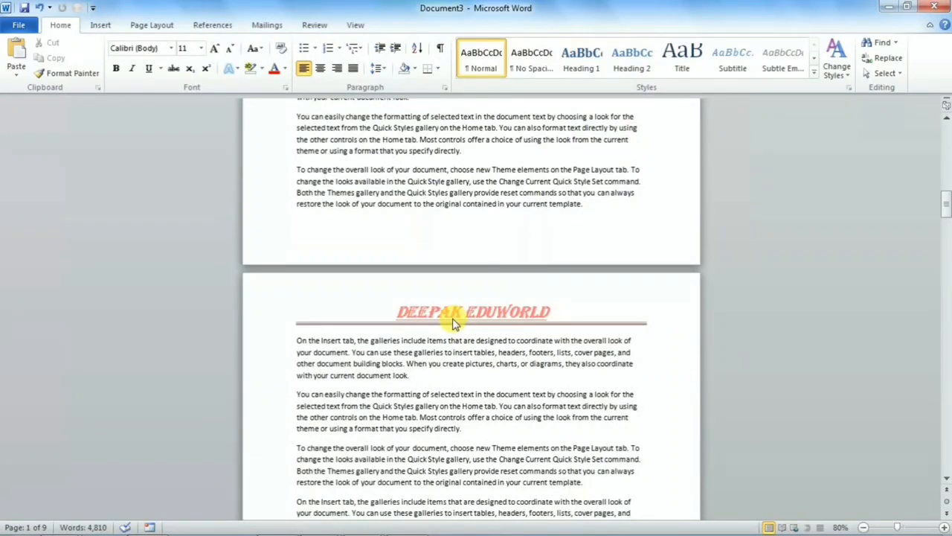
scroll(455, 321, "down", 15)
scroll(430, 311, "down", 10)
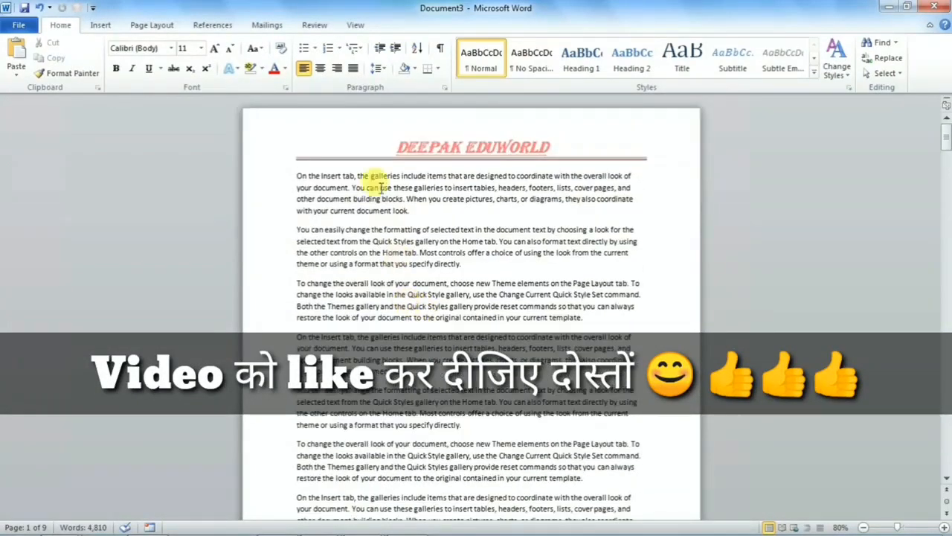
left_click(101, 27)
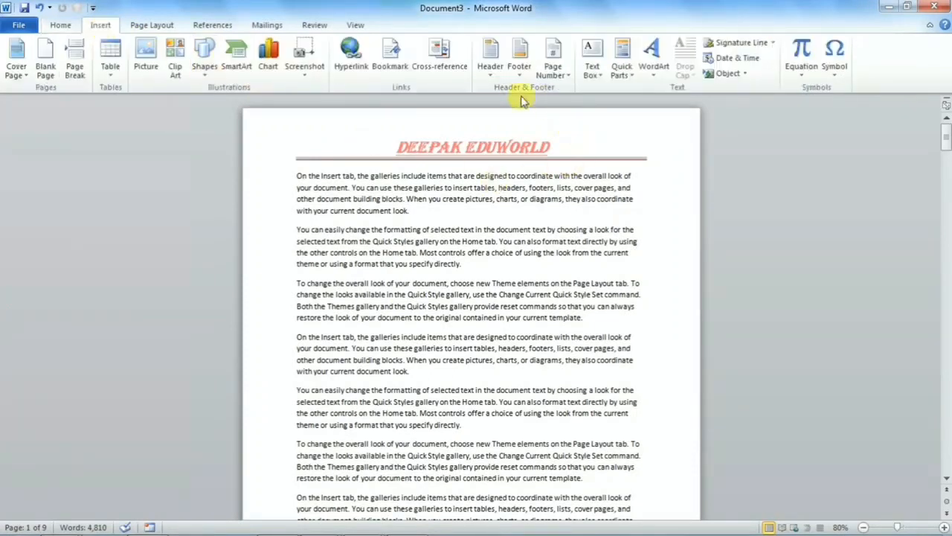
left_click(489, 70)
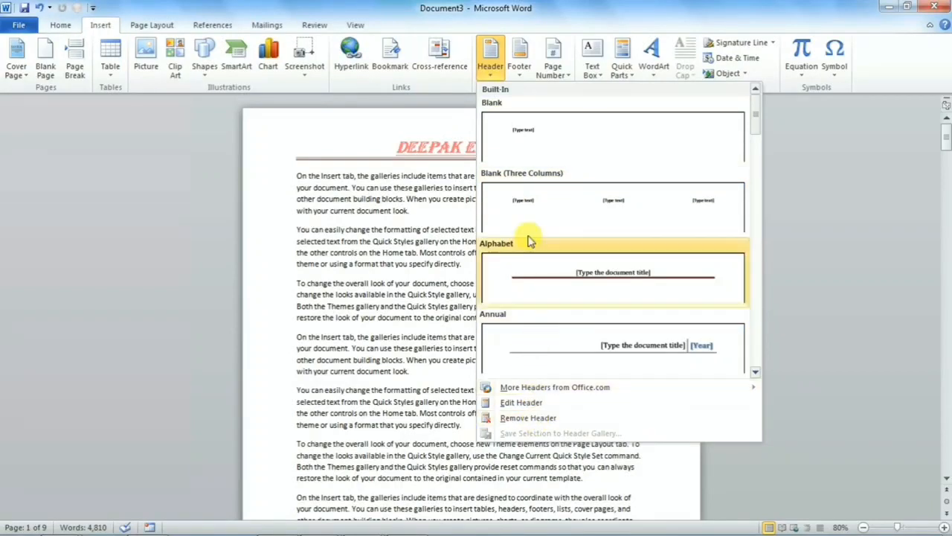
left_click(520, 75)
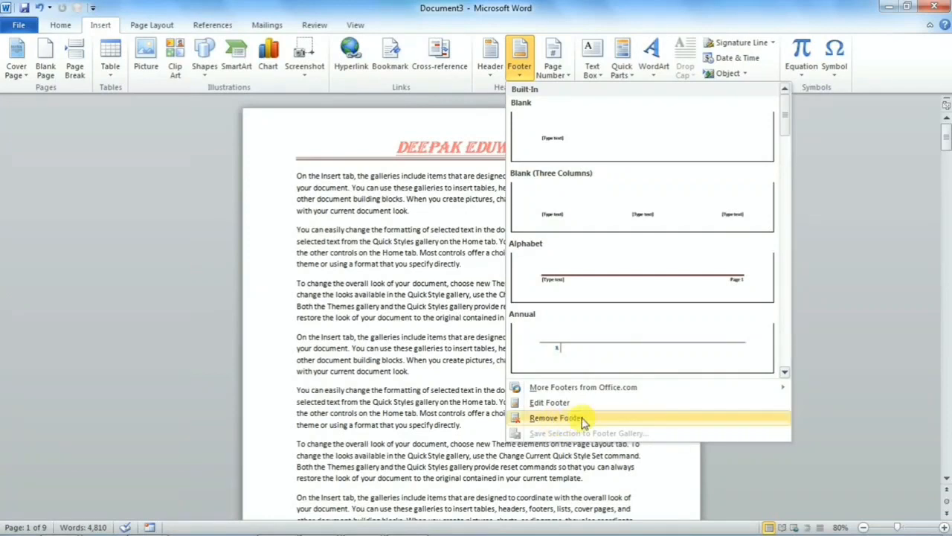
left_click(443, 135)
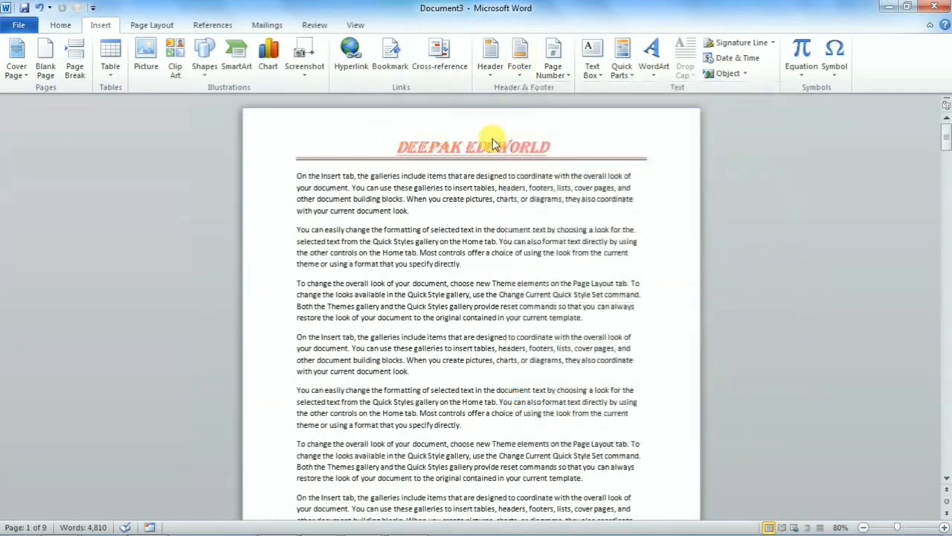
- Open the header for editing and widen the gap between the two words of its title with extra spaces
left_click(490, 73)
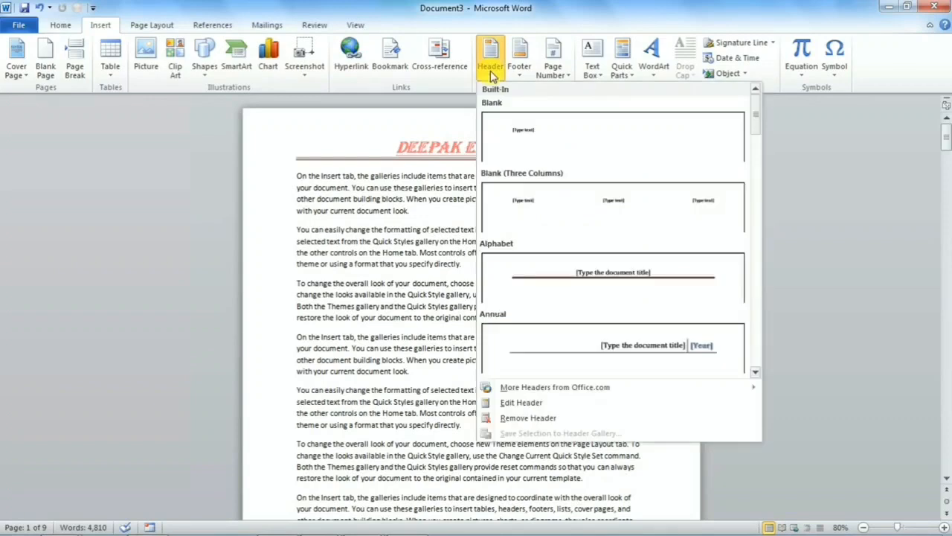
left_click(505, 404)
left_click(399, 146)
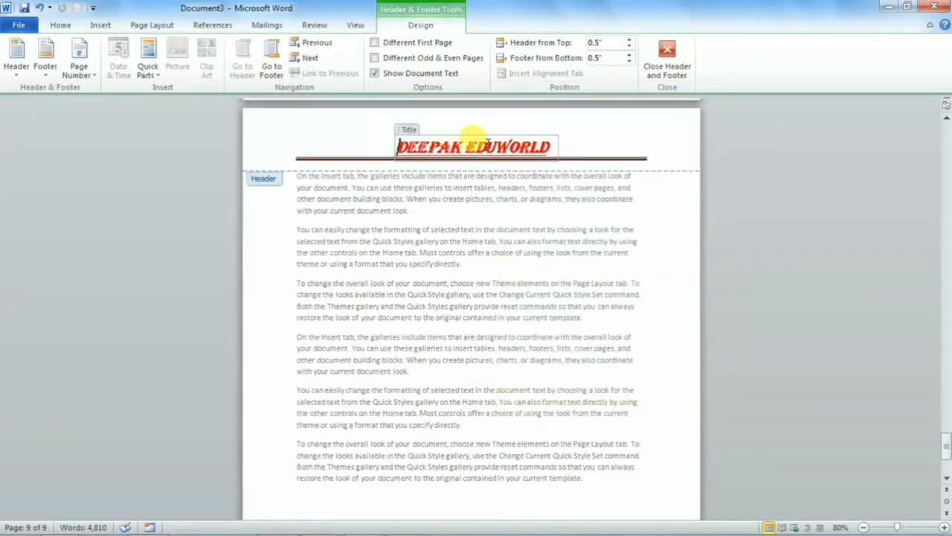
left_click(466, 148)
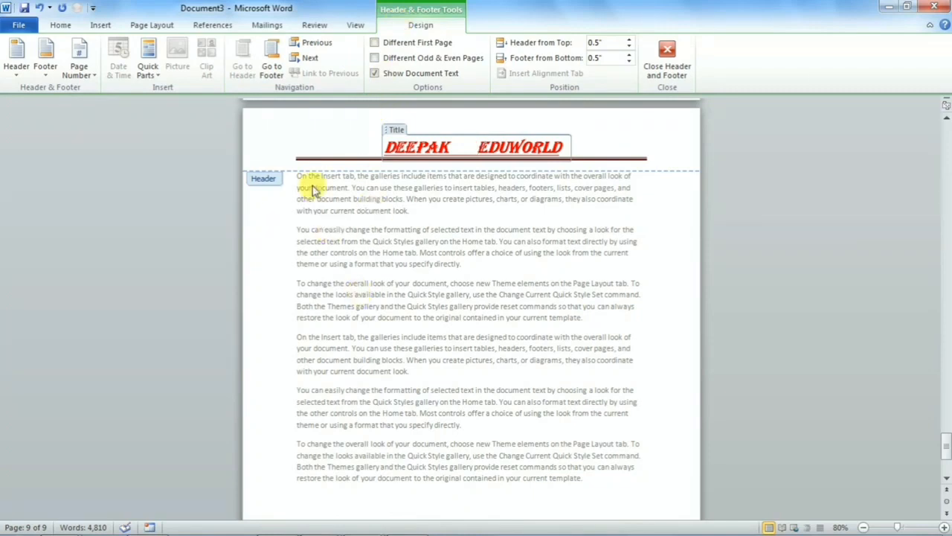
- Jump from the last page's header to its footer and back to the header
left_click(272, 68)
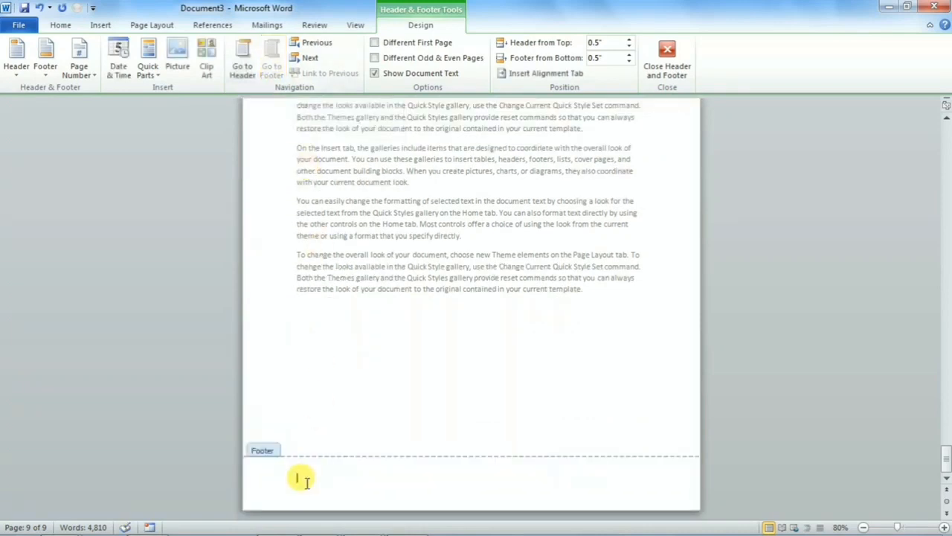
left_click(247, 73)
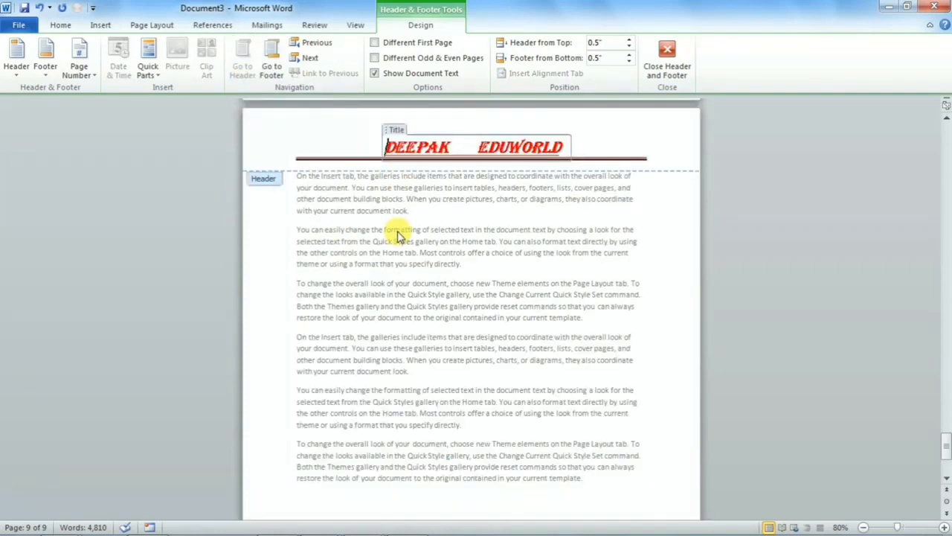
- Enter the text "Deepak EfuWorld" in the last page's footer
scroll(396, 232, "down", 5)
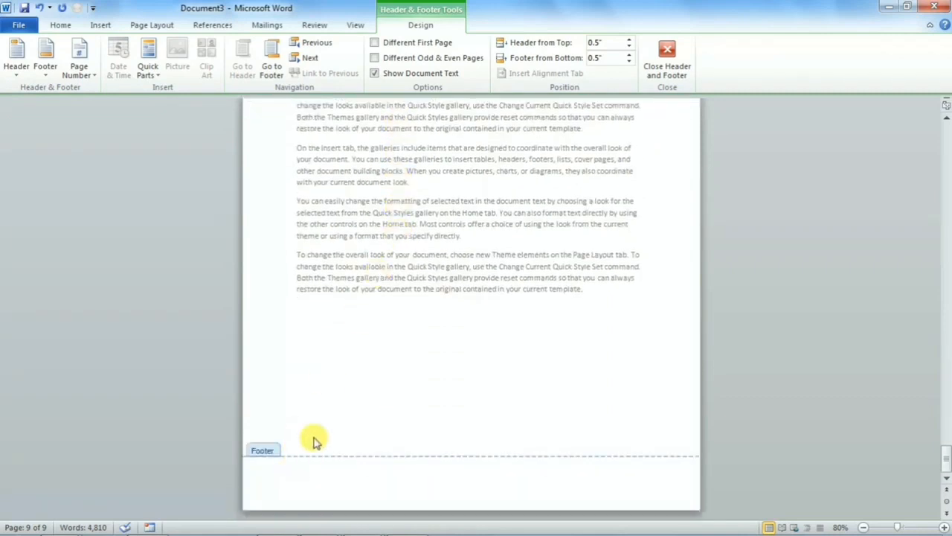
scroll(353, 368, "up", 3)
scroll(378, 350, "down", 3)
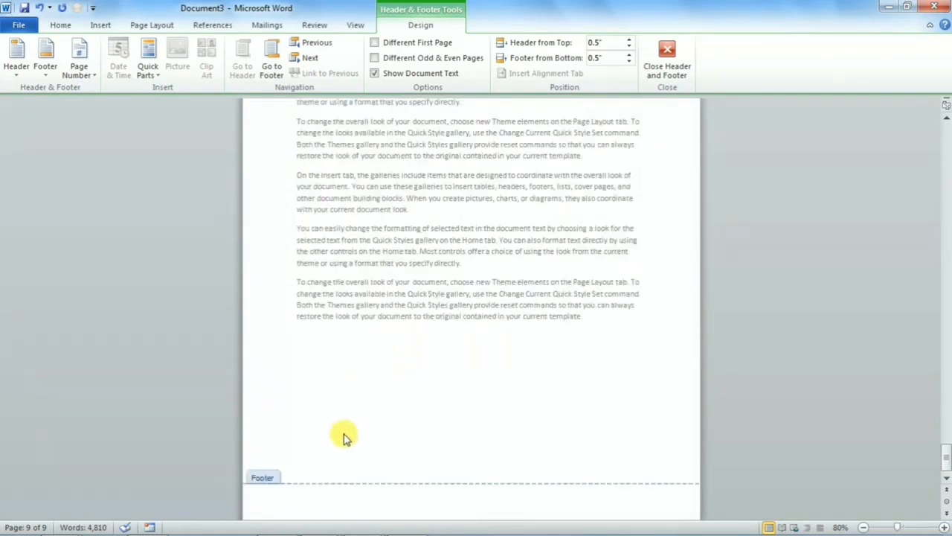
left_click(326, 483)
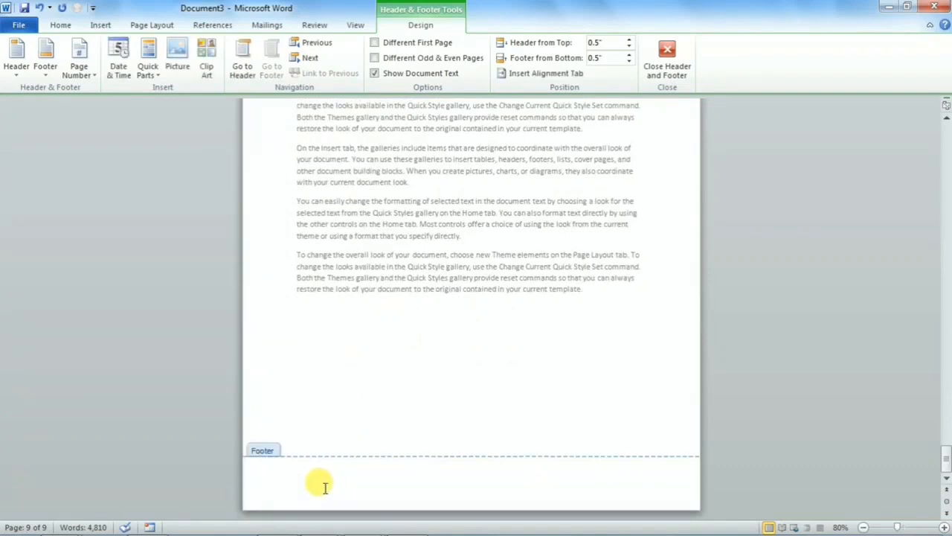
type("Deepak EfuWorld")
- Make the footer text bold and red, enlarge it to 24 pt and align it right
left_click_drag(363, 476, 270, 475)
left_click(60, 25)
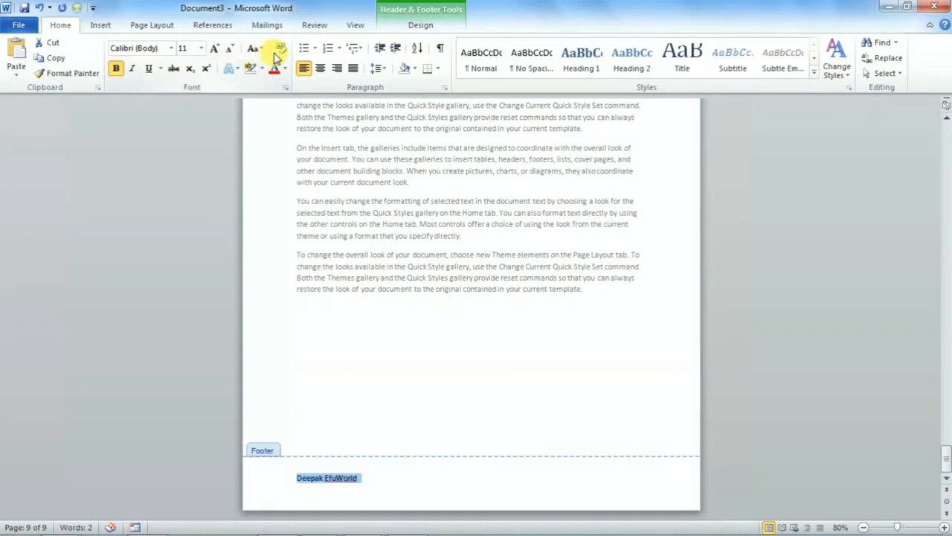
left_click(215, 48)
left_click(215, 48)
left_click(215, 48)
left_click(215, 48)
left_click(215, 48)
left_click(215, 49)
left_click(215, 49)
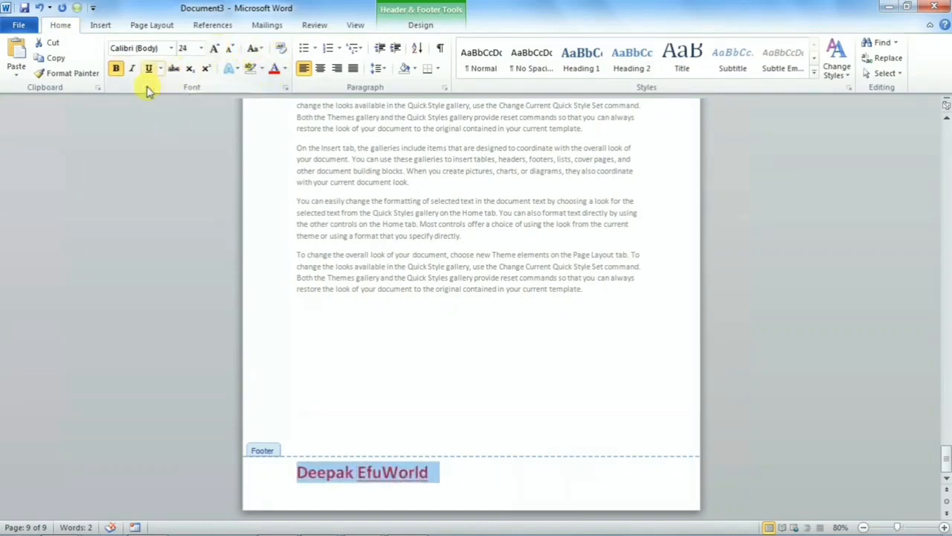
left_click(337, 68)
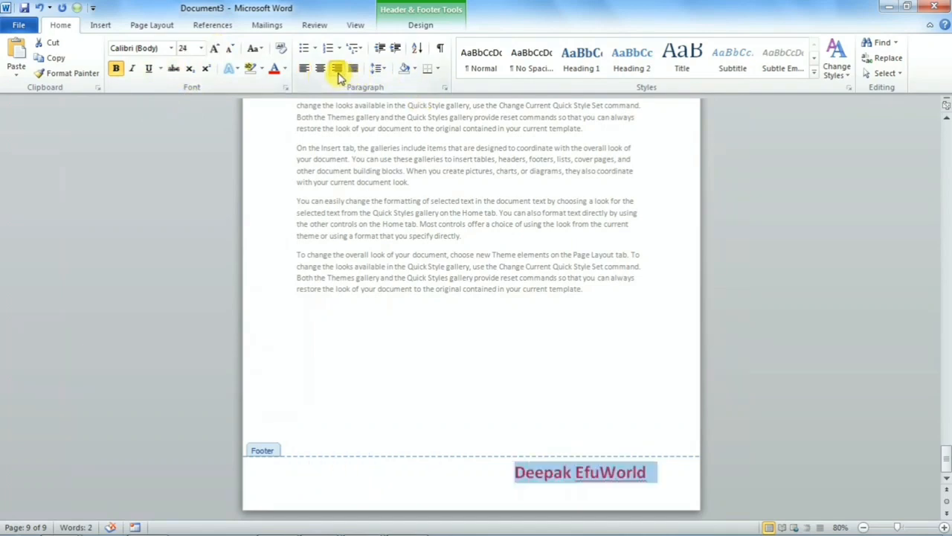
- Close header and footer editing and check the header and footer across all pages
left_click(418, 27)
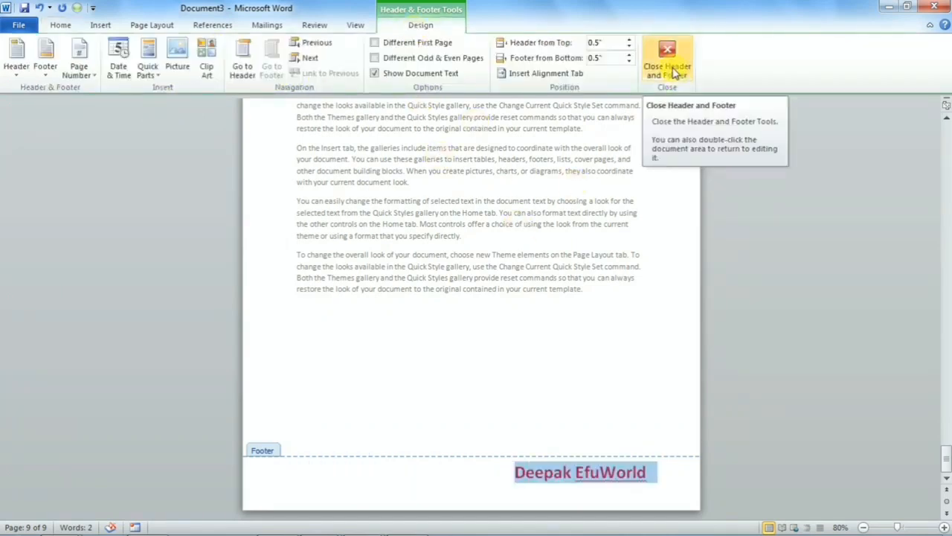
left_click(673, 71)
scroll(569, 223, "down", 5)
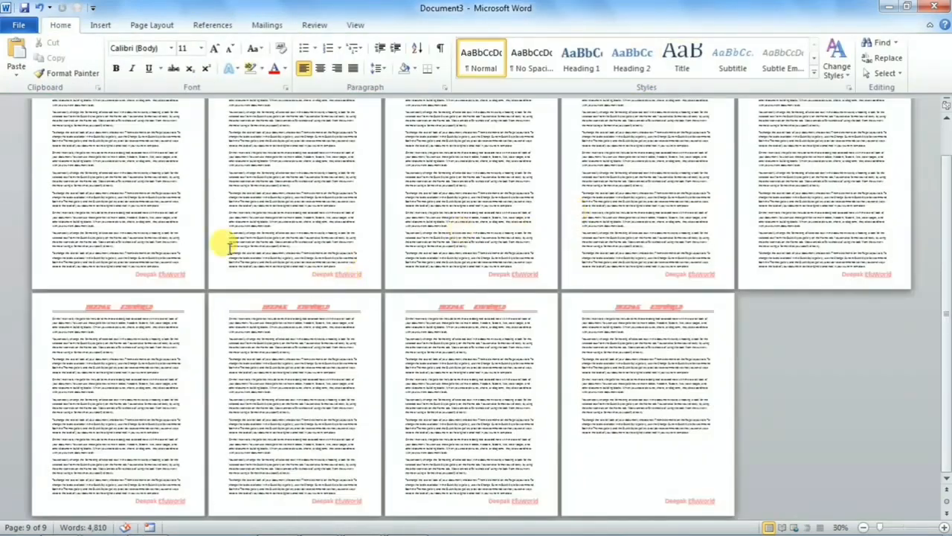
scroll(216, 242, "up", 1)
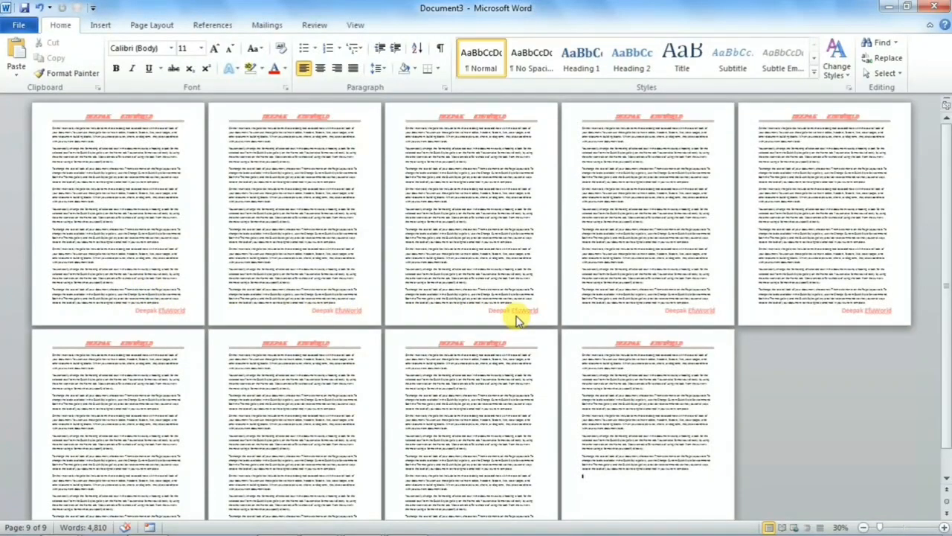
scroll(500, 312, "up", 8)
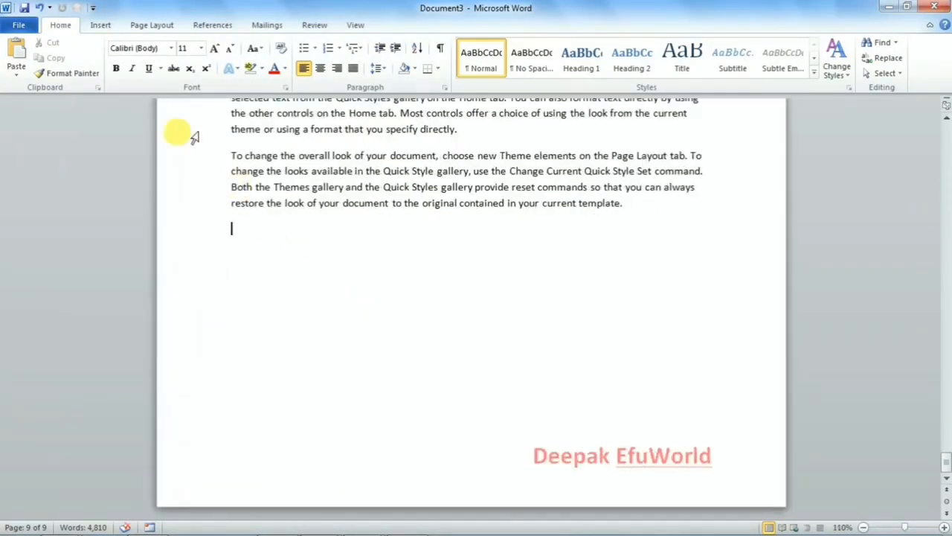
- Open the existing footer for editing and close it again without changing its text
left_click(100, 25)
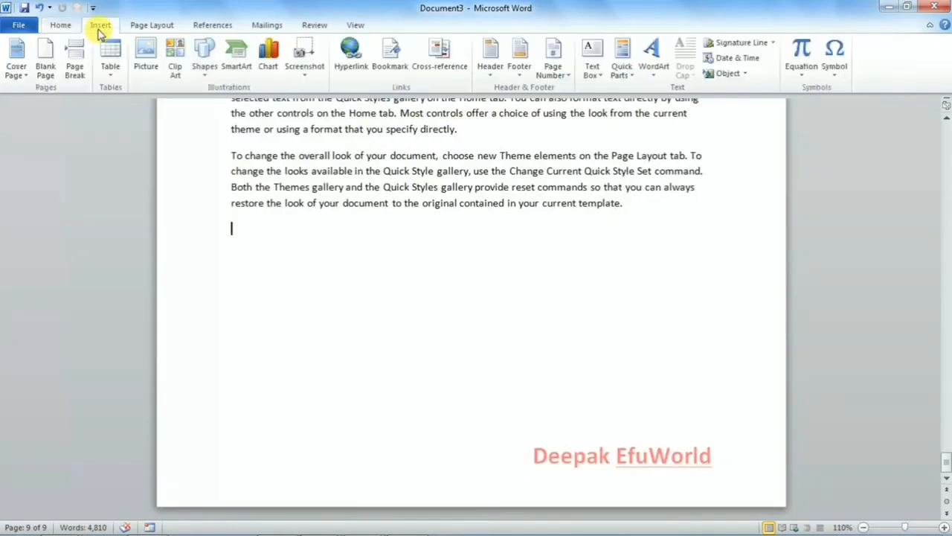
left_click(519, 74)
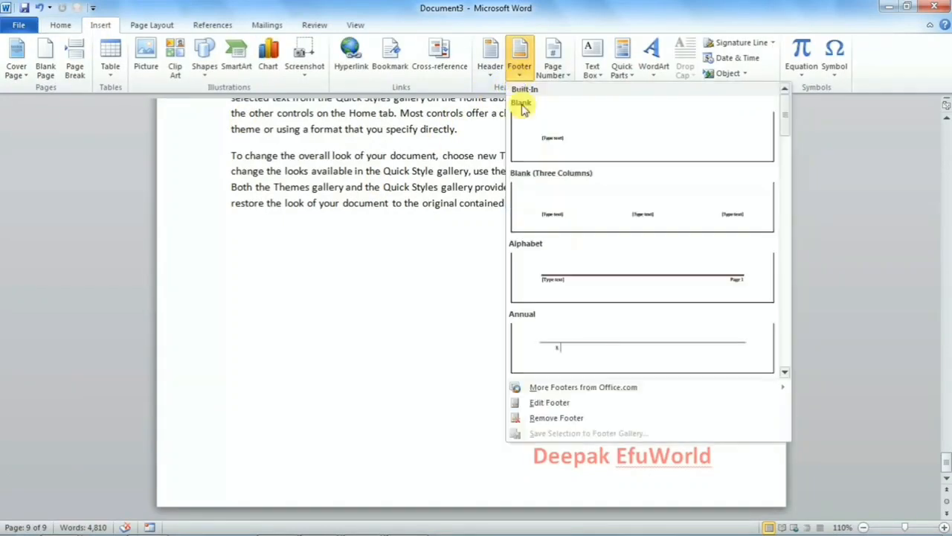
left_click(551, 402)
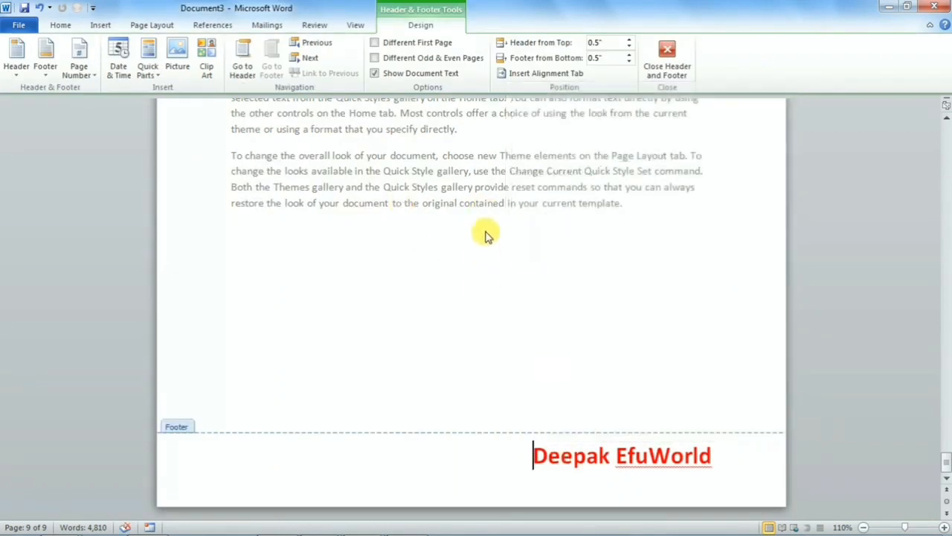
left_click(670, 61)
- Remove the footer from the document and check the pages without it
left_click(100, 24)
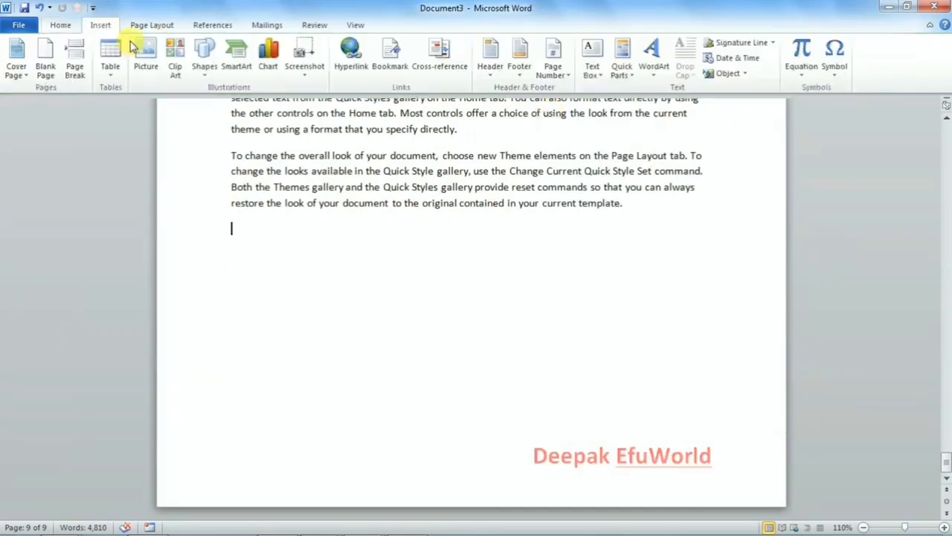
left_click(519, 59)
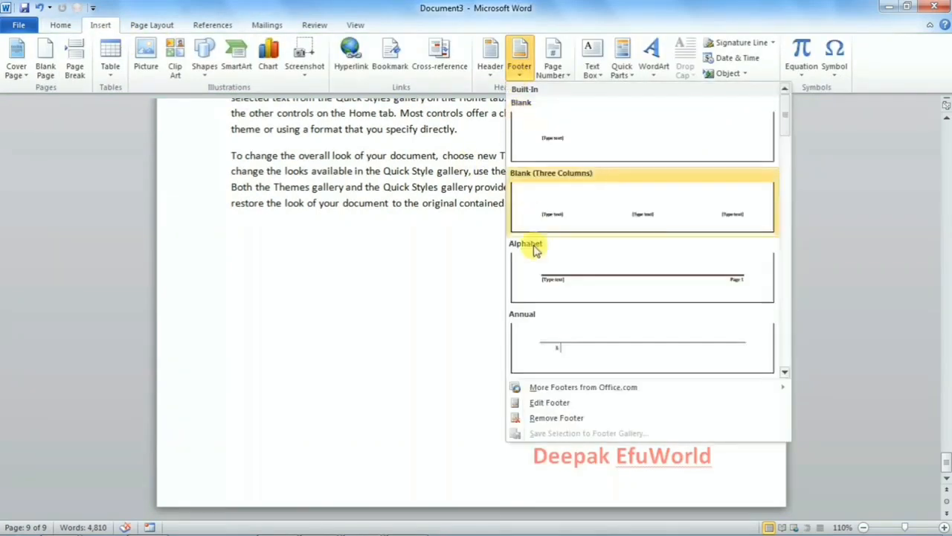
left_click(558, 418)
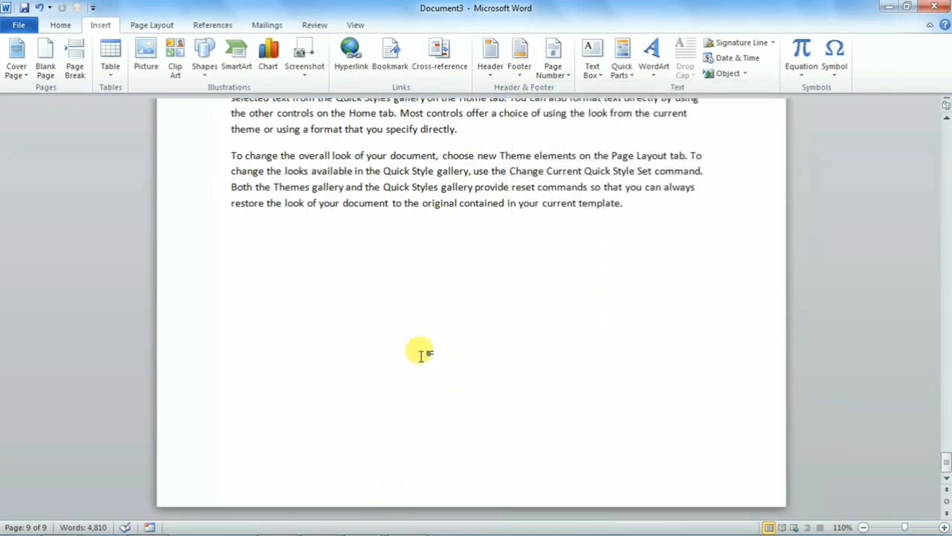
scroll(420, 354, "up", 1, "ctrl")
scroll(420, 350, "up", 8)
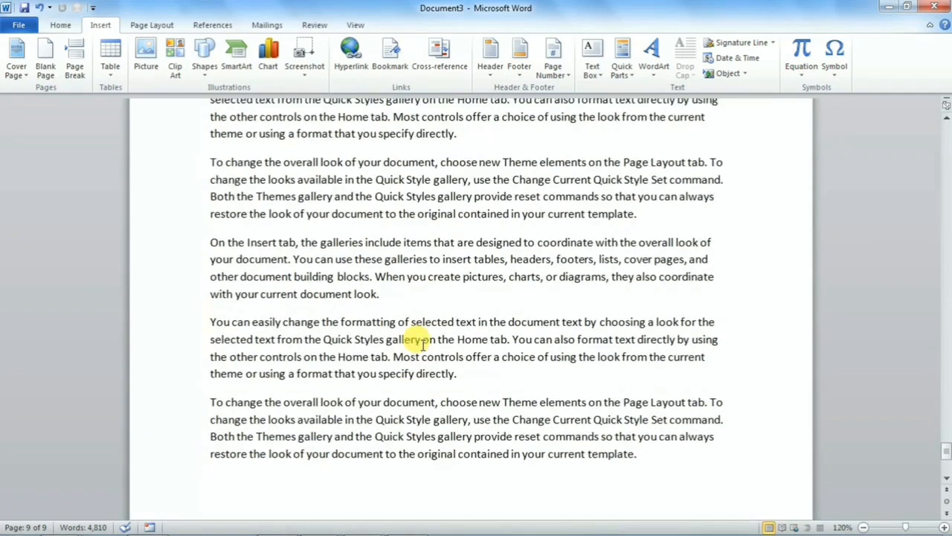
left_click(489, 67)
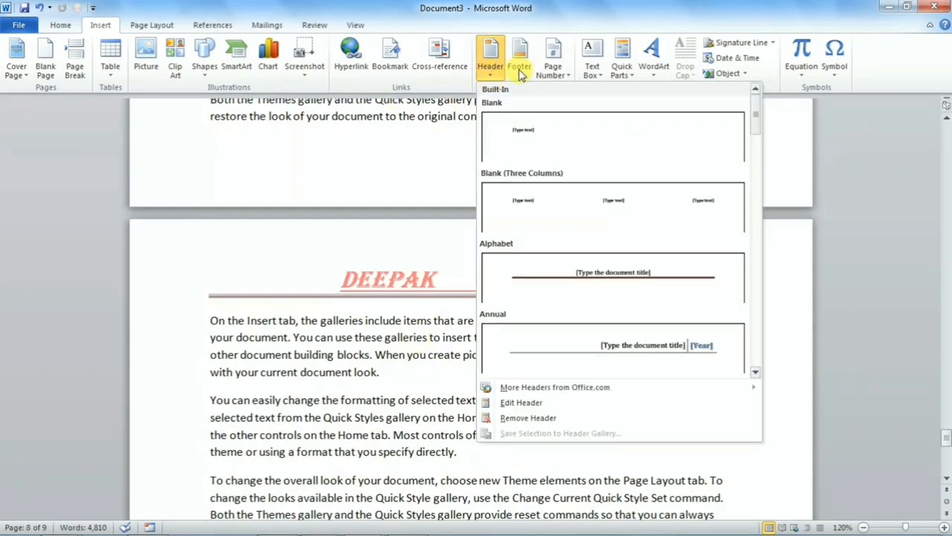
left_click(519, 61)
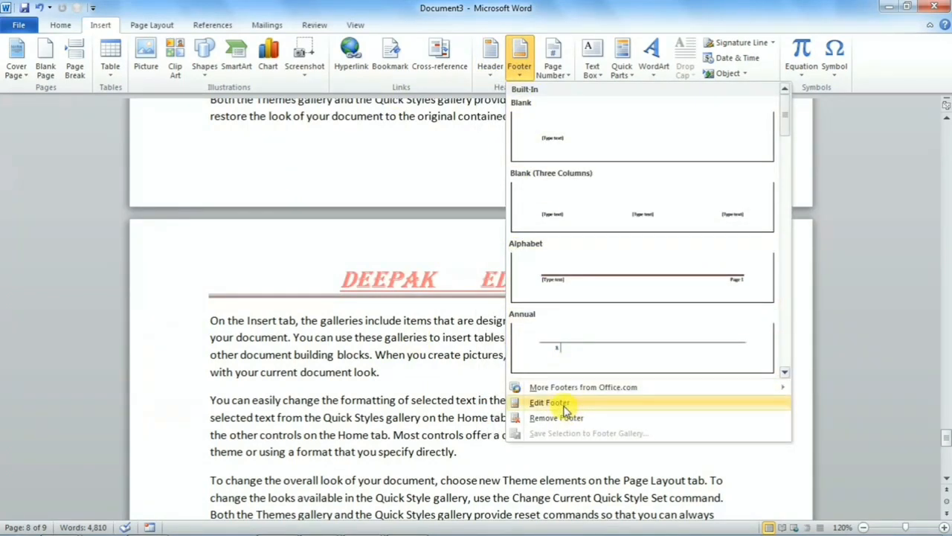
left_click(384, 384)
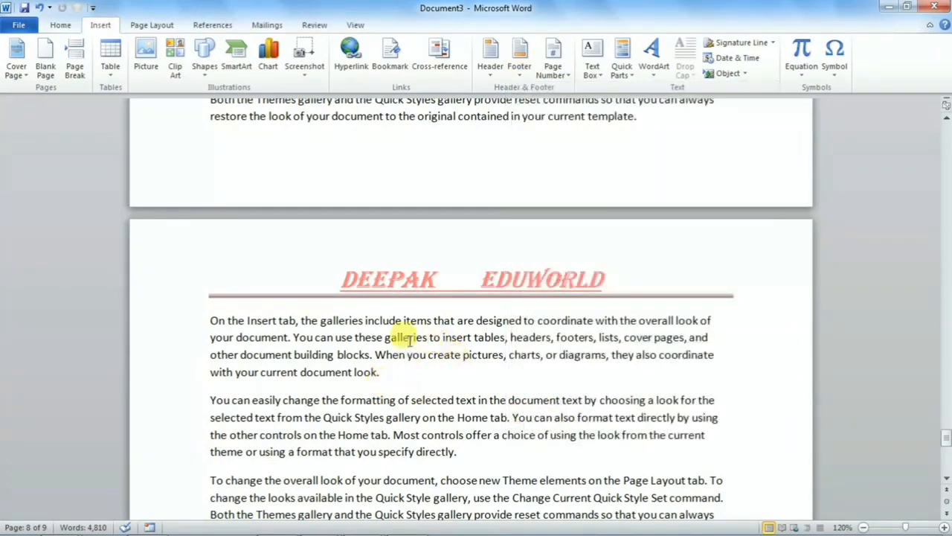
- Open the header for editing, return to the body text without changing it and check the header across the pages
double_click(267, 252)
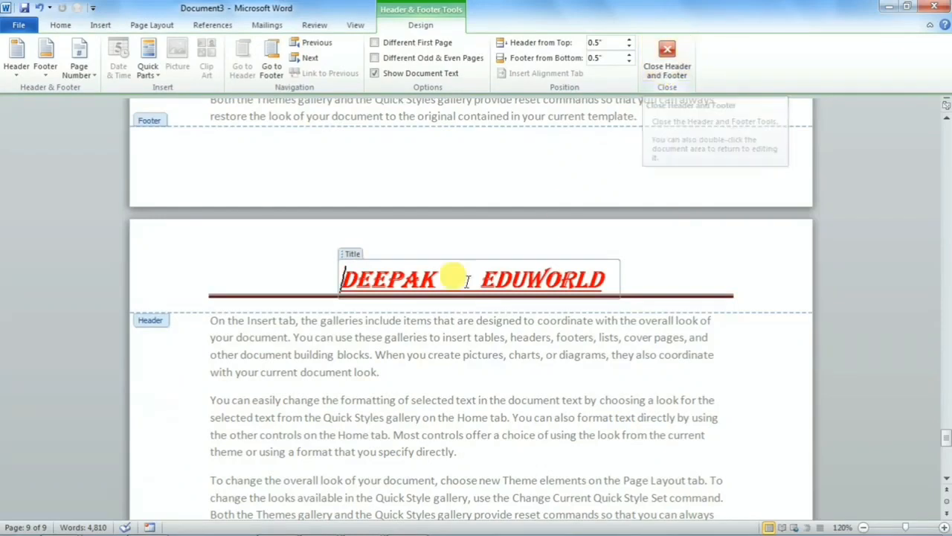
double_click(307, 397)
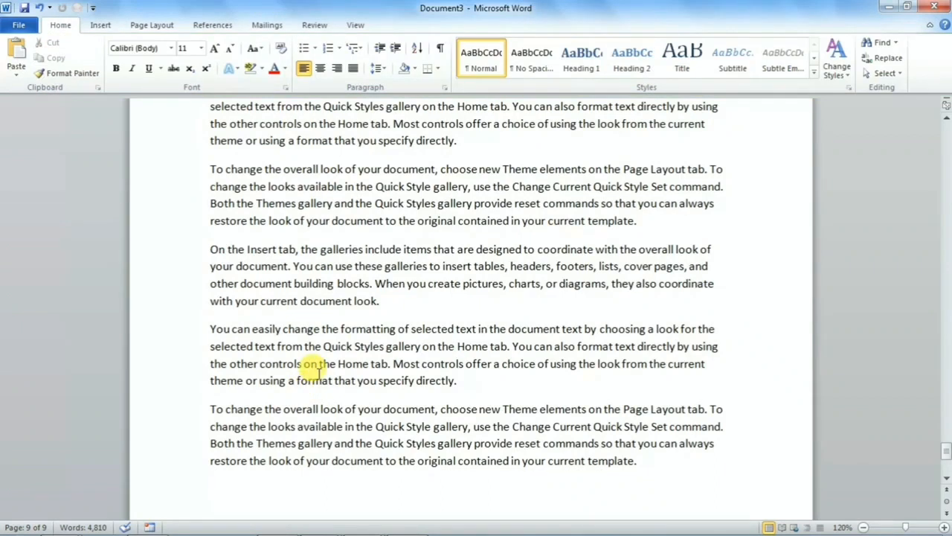
scroll(340, 334, "up", 10)
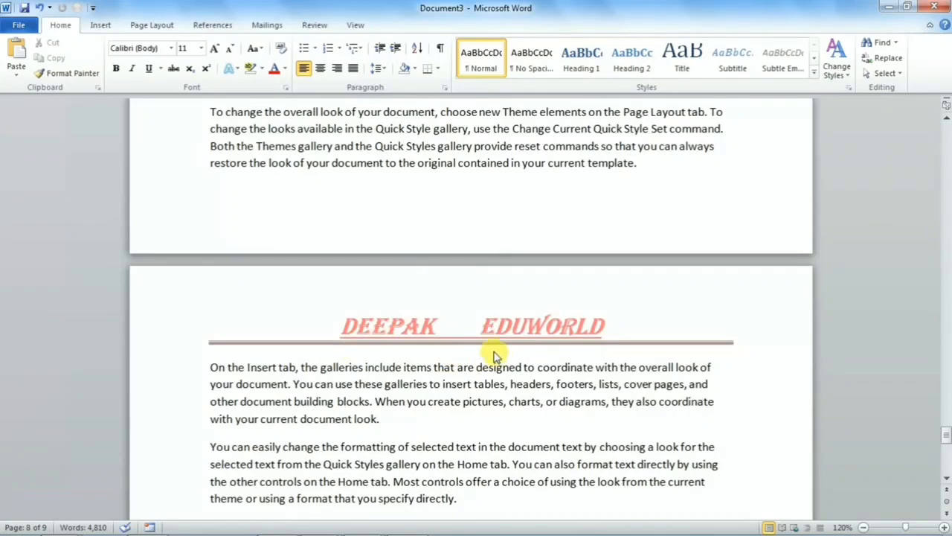
scroll(495, 356, "down", 3)
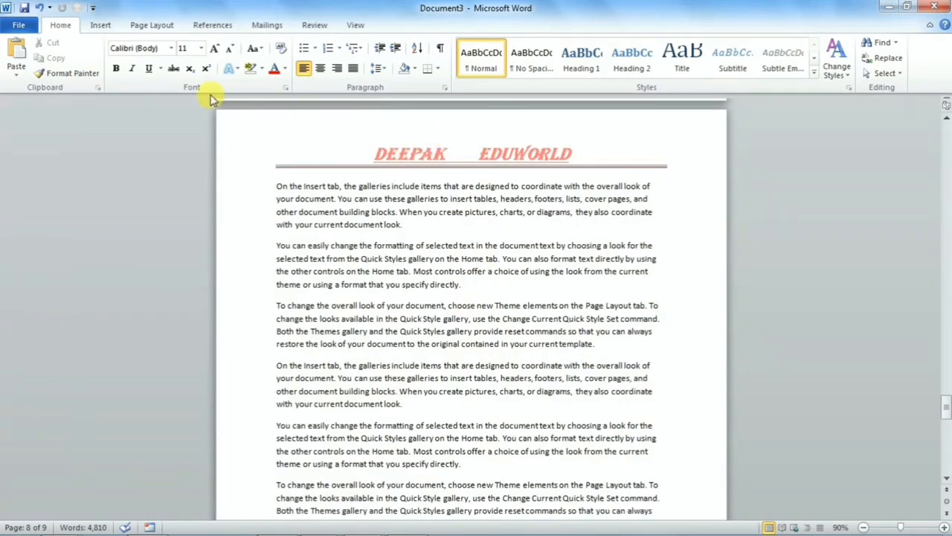
- Replace the header with the built-in Austere (Even Page) design and close header and footer editing
left_click(99, 26)
left_click(480, 75)
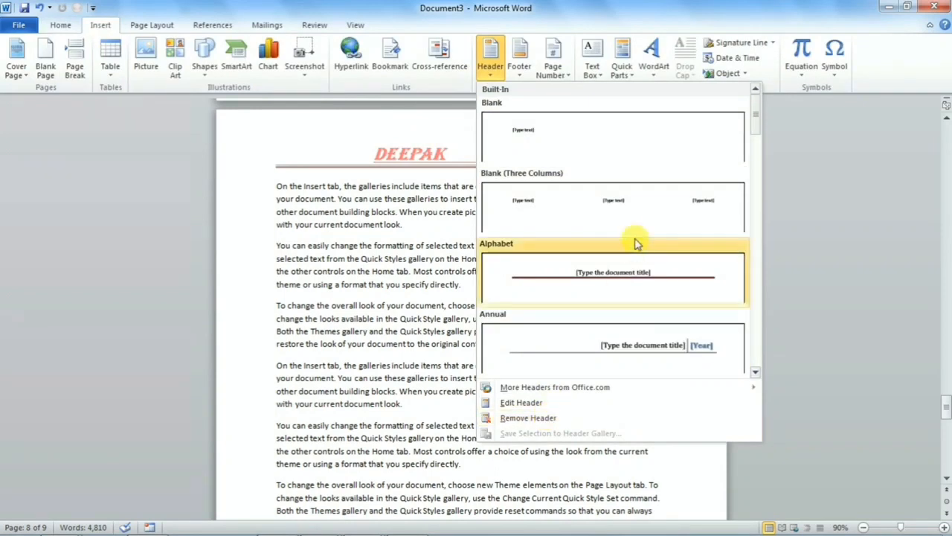
left_click(526, 201)
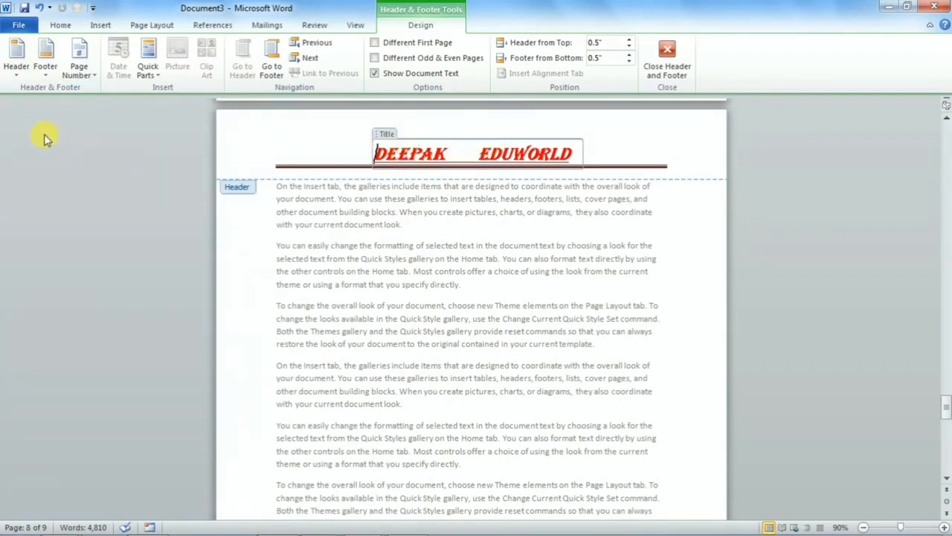
left_click(18, 71)
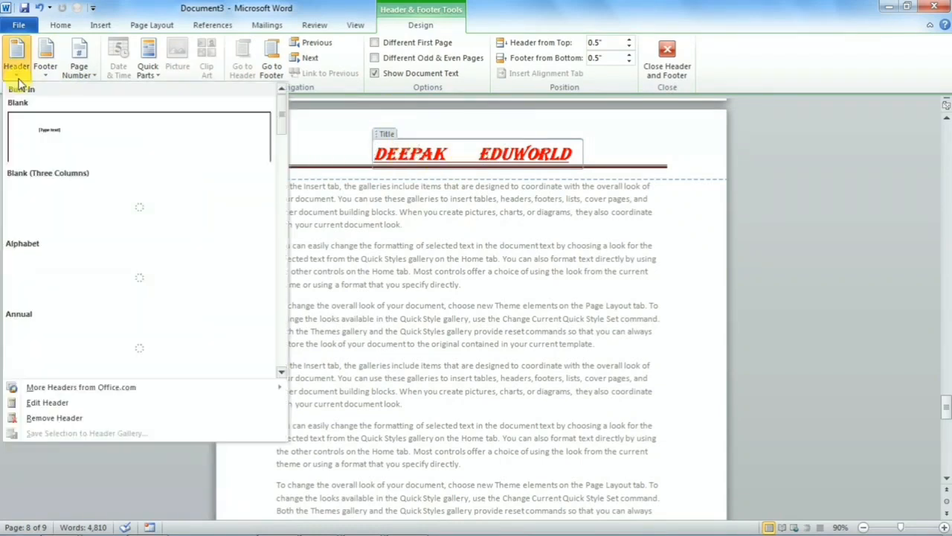
scroll(156, 300, "down", 2)
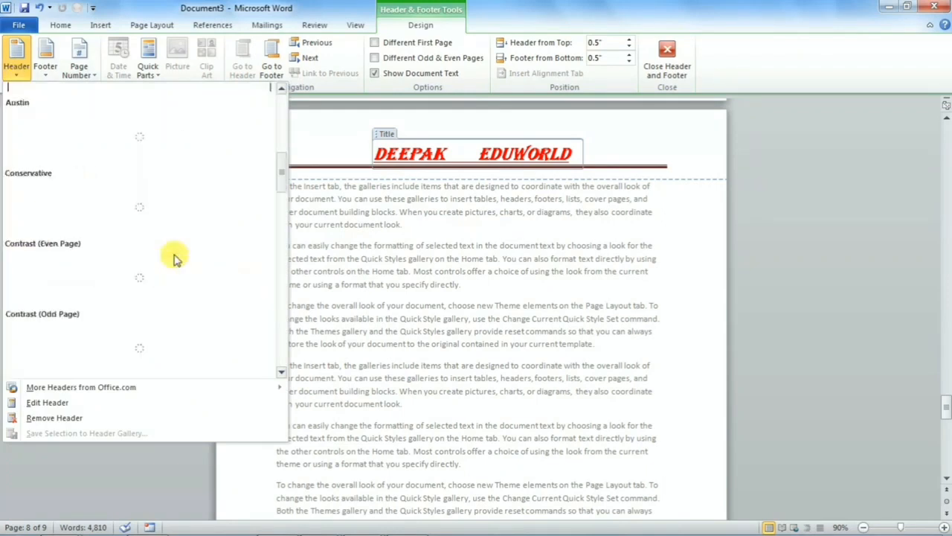
scroll(88, 278, "up", 1)
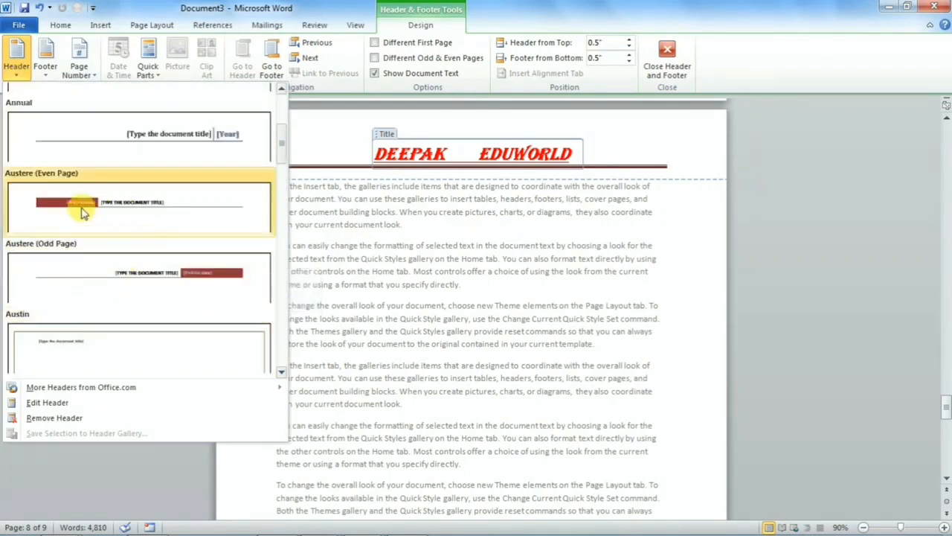
left_click(116, 209)
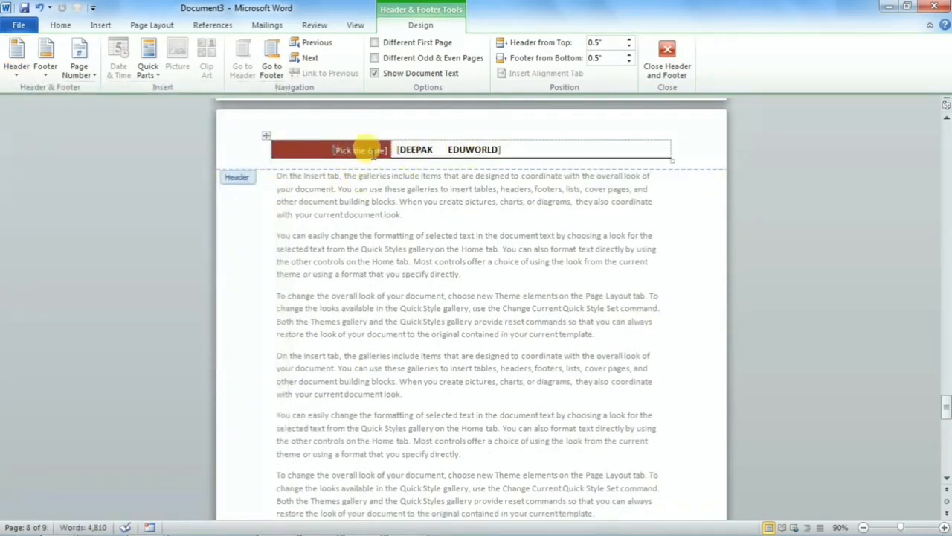
left_click(658, 69)
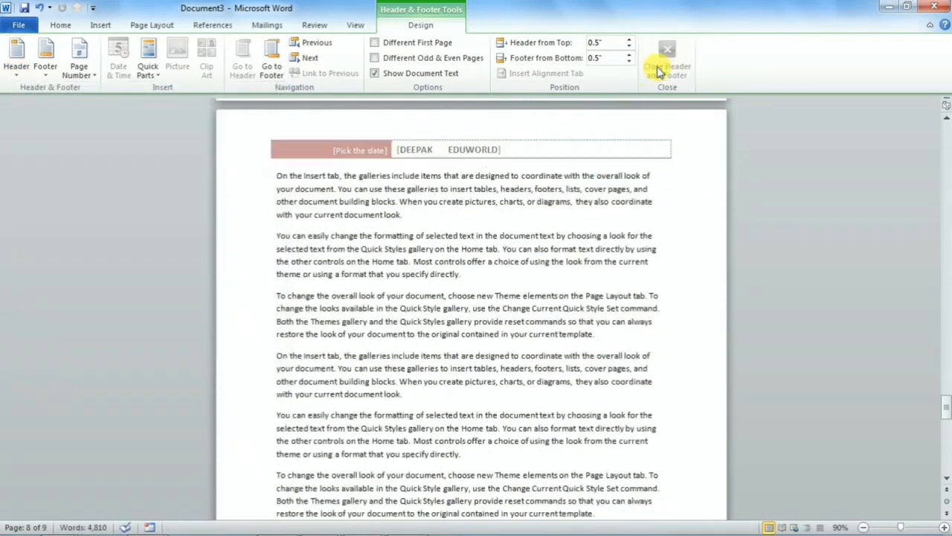
- Check the new header design across the document's pages
scroll(485, 270, "down", 10)
scroll(468, 319, "up", 15)
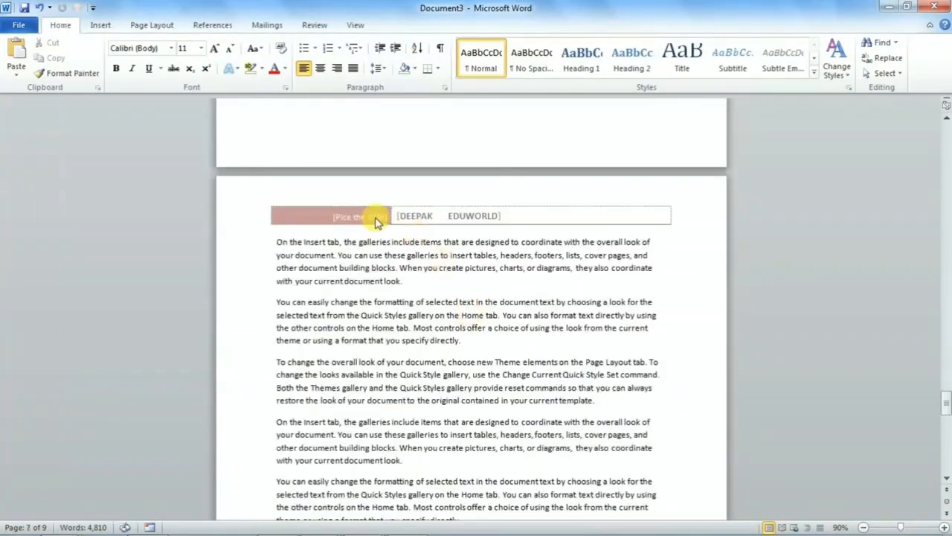
scroll(447, 213, "up", 10)
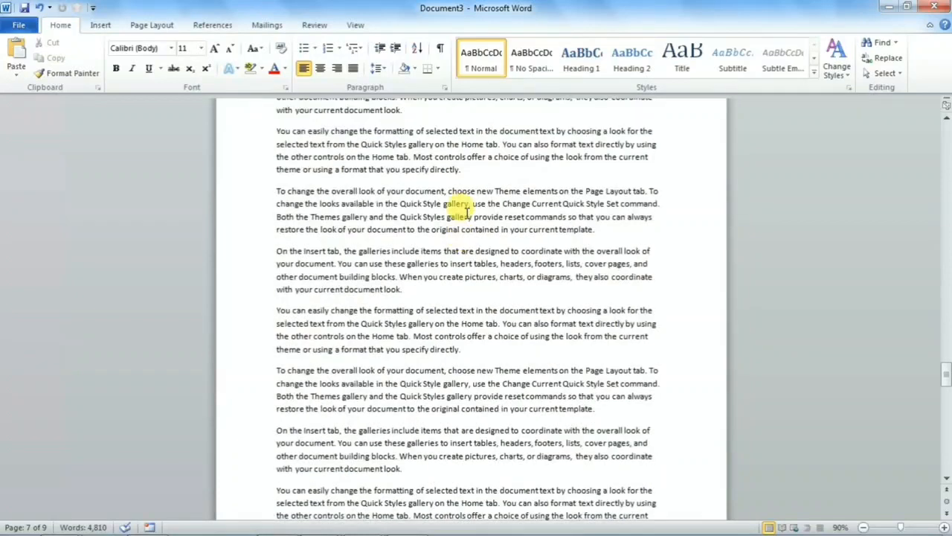
scroll(453, 210, "down", 10)
- Reopen header and footer editing and enter the sample text 6u65nue65ue65u5 in the page 7 footer
double_click(451, 187)
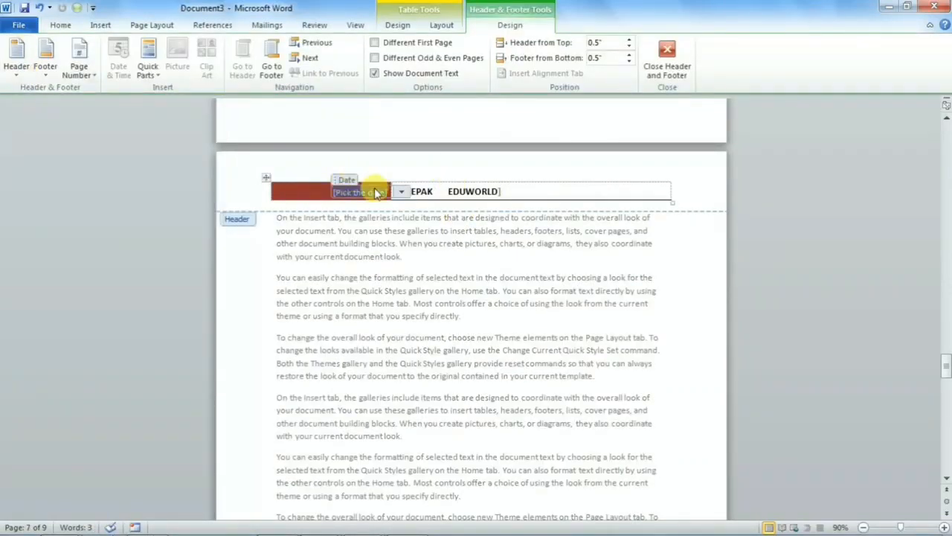
left_click(19, 70)
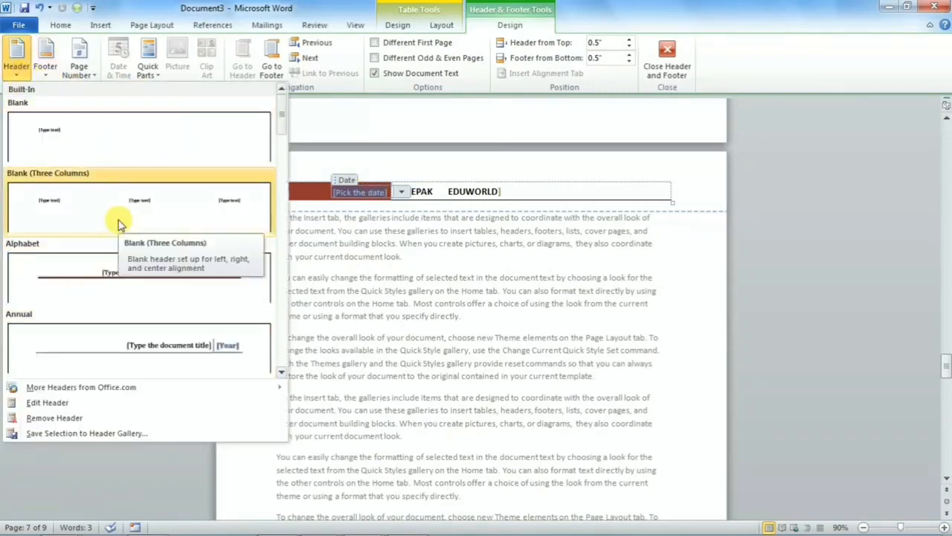
left_click(478, 153)
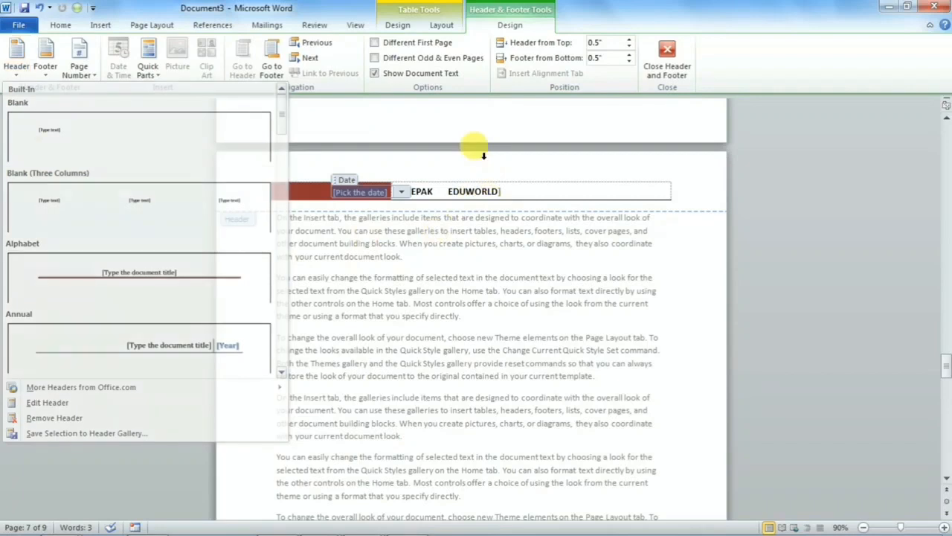
scroll(462, 223, "down", 12)
left_click(322, 326)
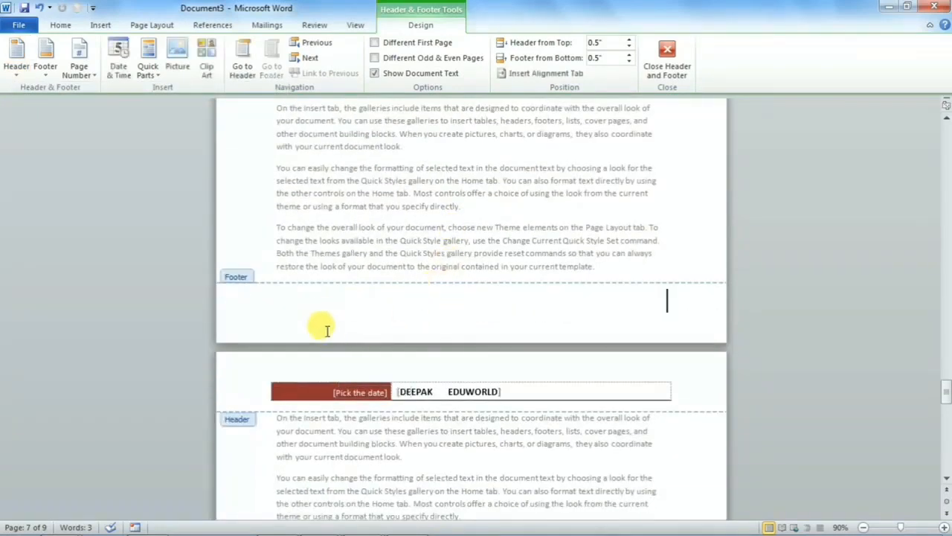
type("6u65nue65ue65u5")
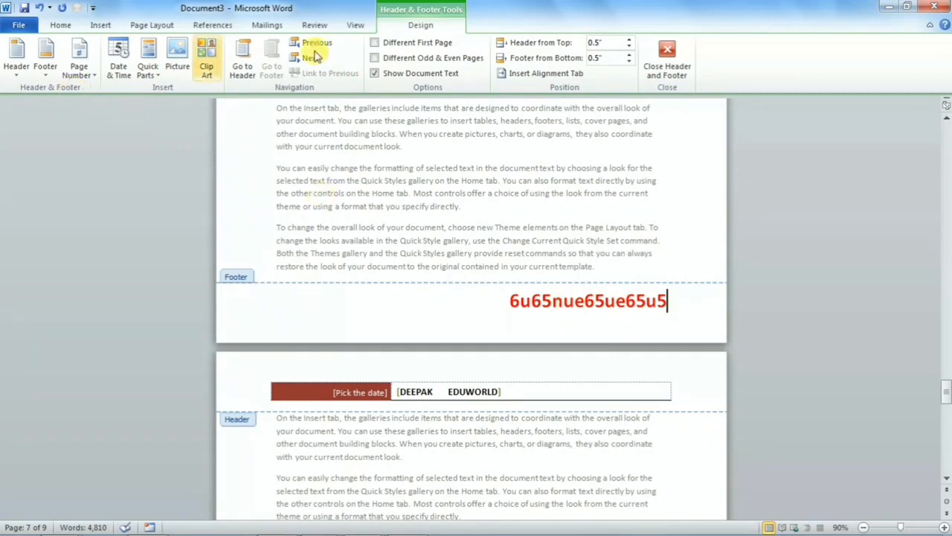
- Apply the built-in Alphabet footer, replace its text placeholder with "Uyjtyj tyjtydjtdy jt" and close header and footer editing
left_click(44, 75)
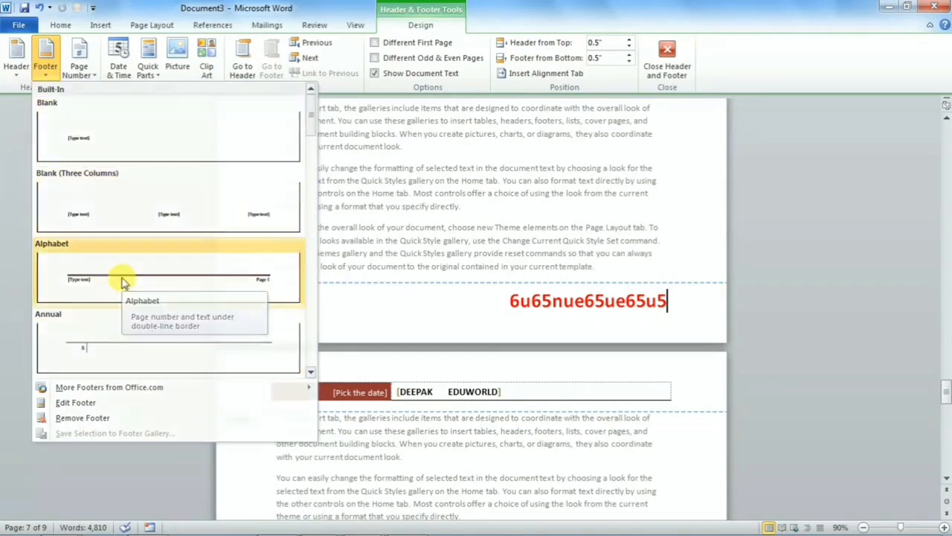
left_click(123, 283)
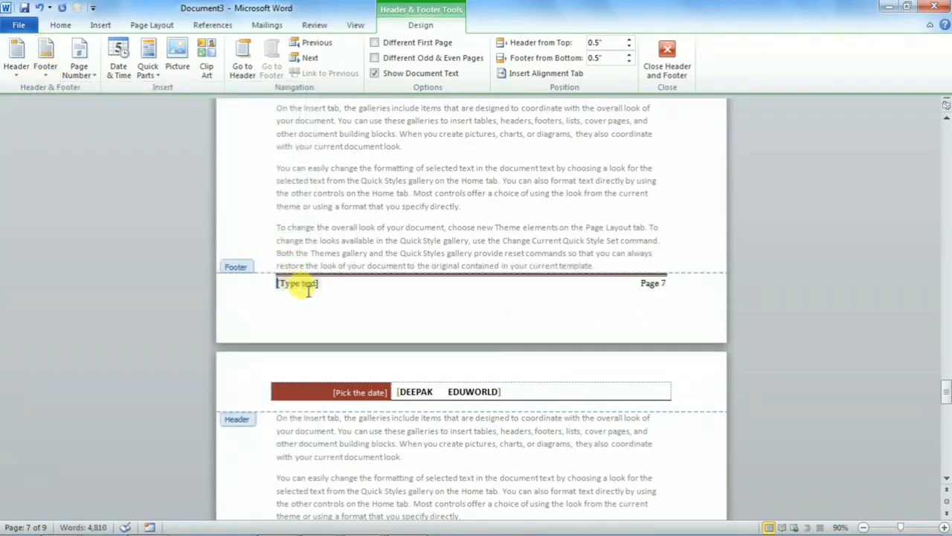
left_click(292, 287)
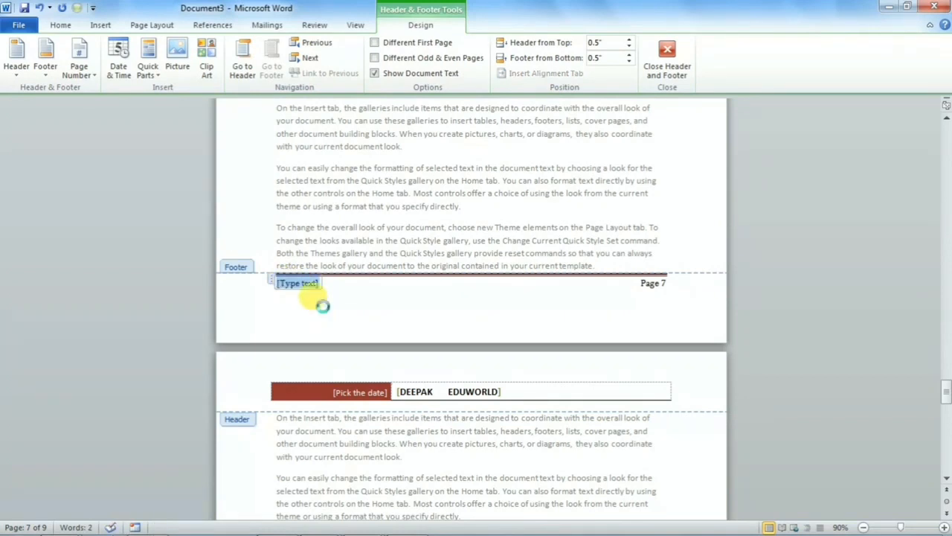
type("Ujyjtyj tyjtydtdy jt")
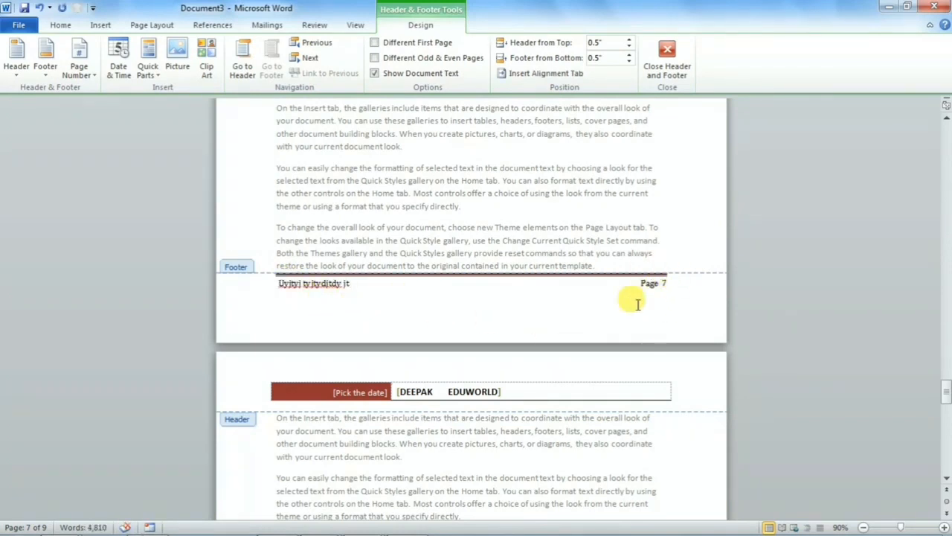
left_click(673, 70)
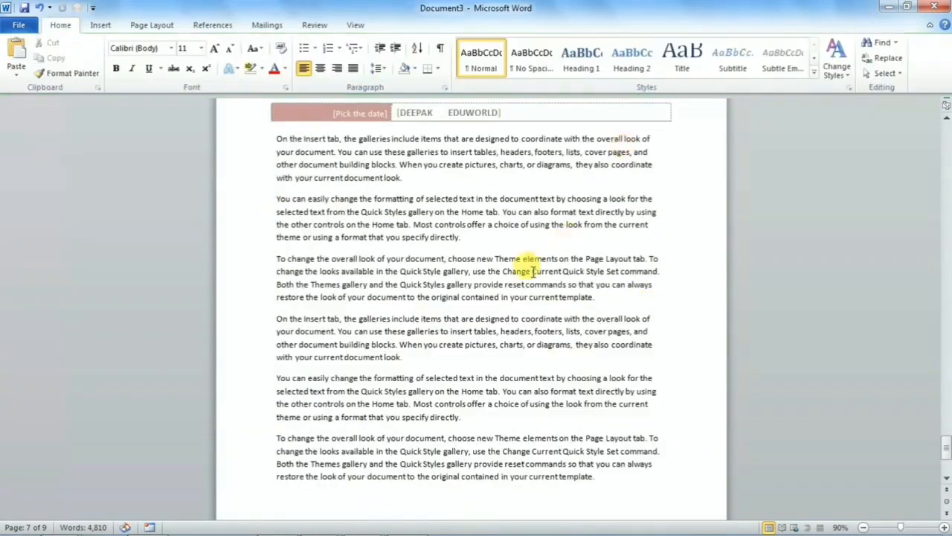
- Check the Austere header and the Alphabet footer with its page numbers on several pages
scroll(521, 266, "down", 5)
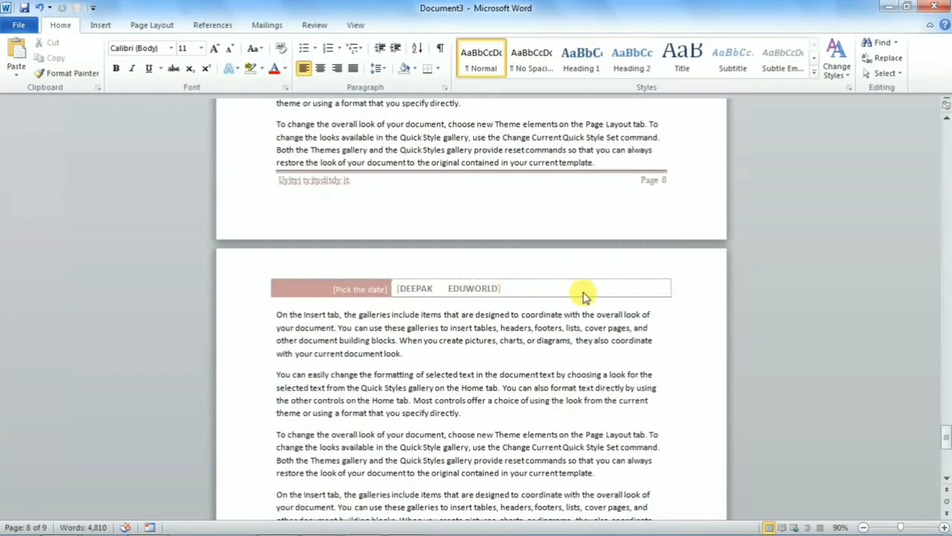
scroll(584, 296, "up", 3)
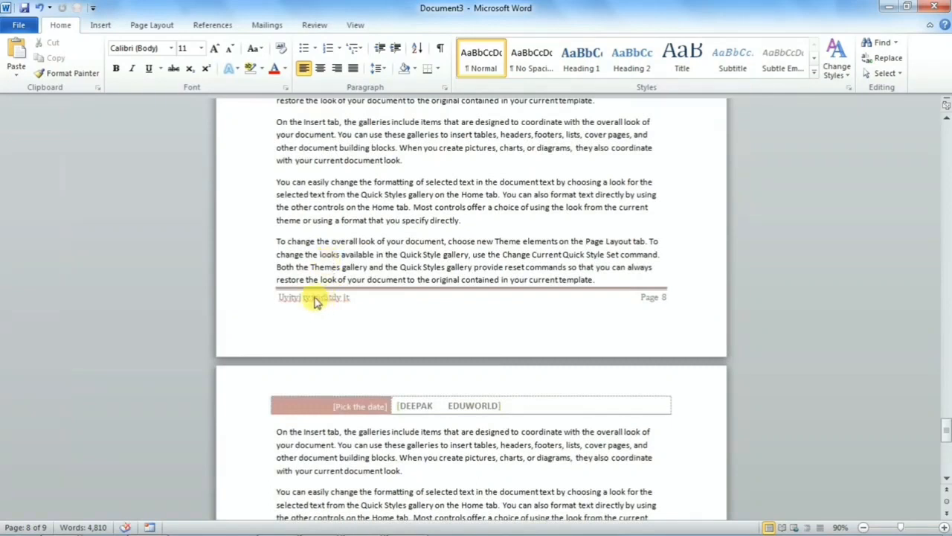
scroll(634, 306, "up", 15)
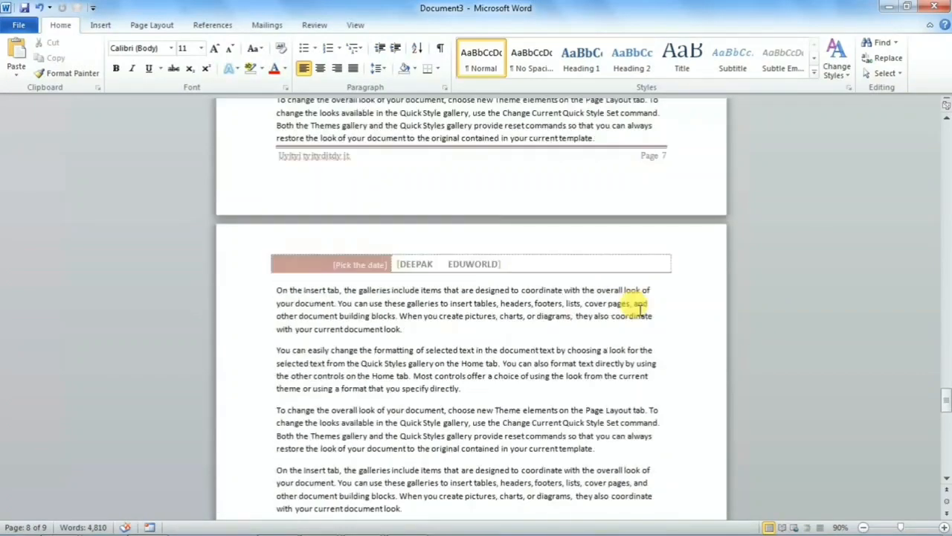
scroll(638, 308, "down", 3, "ctrl")
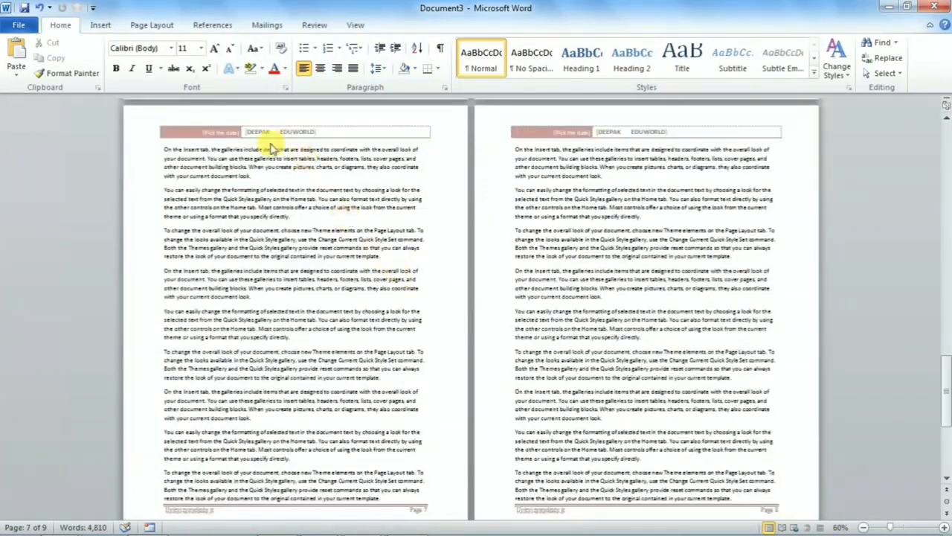
scroll(283, 138, "down", 3)
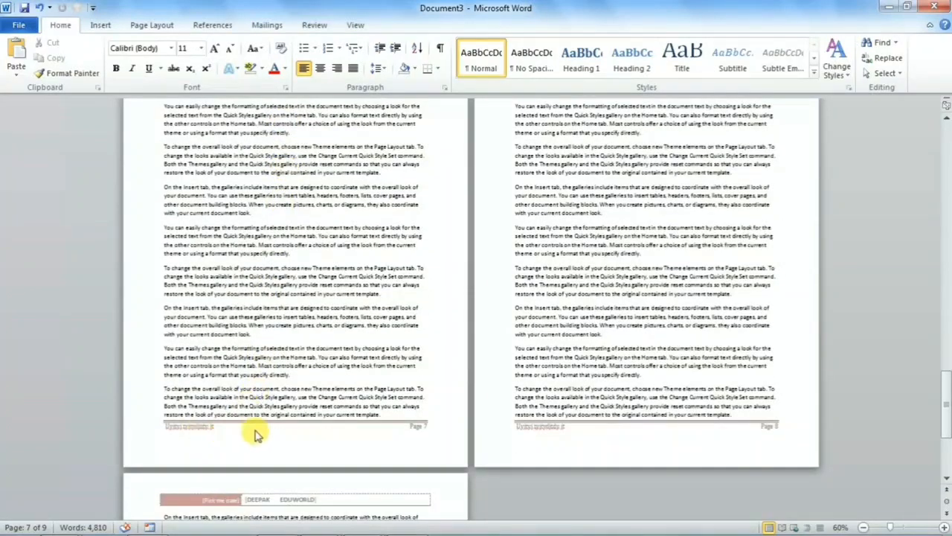
scroll(378, 361, "down", 6)
scroll(361, 372, "up", 6, "ctrl")
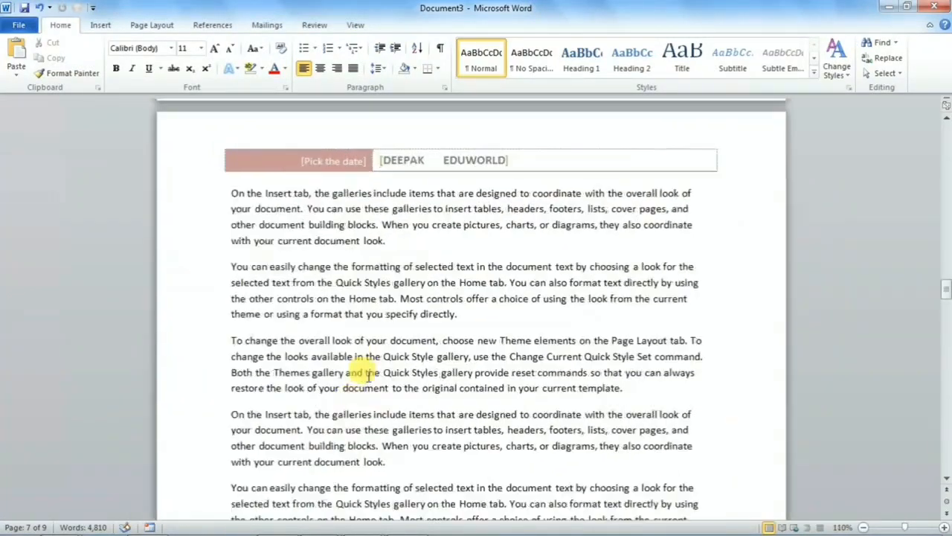
- Remove both the header and the footer from the document and check the pages without them
double_click(548, 138)
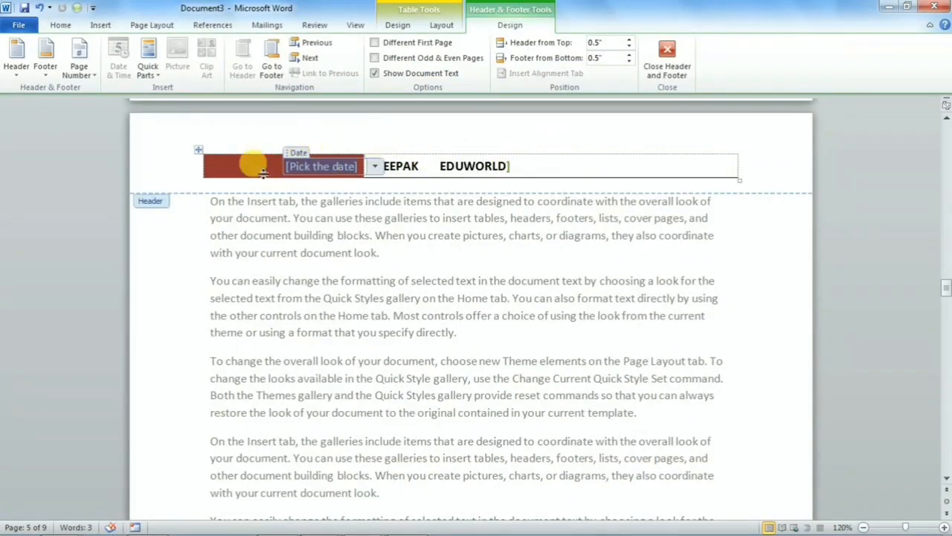
left_click(15, 75)
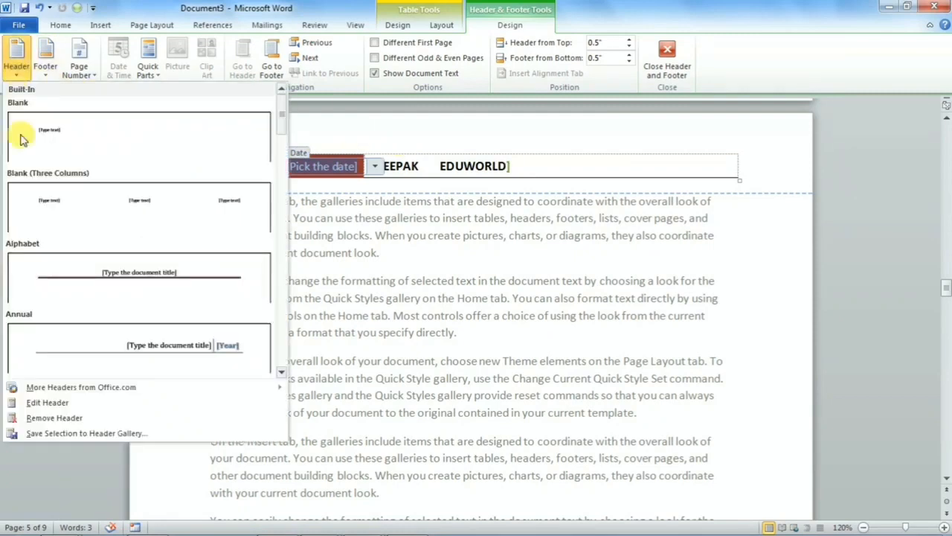
left_click(41, 418)
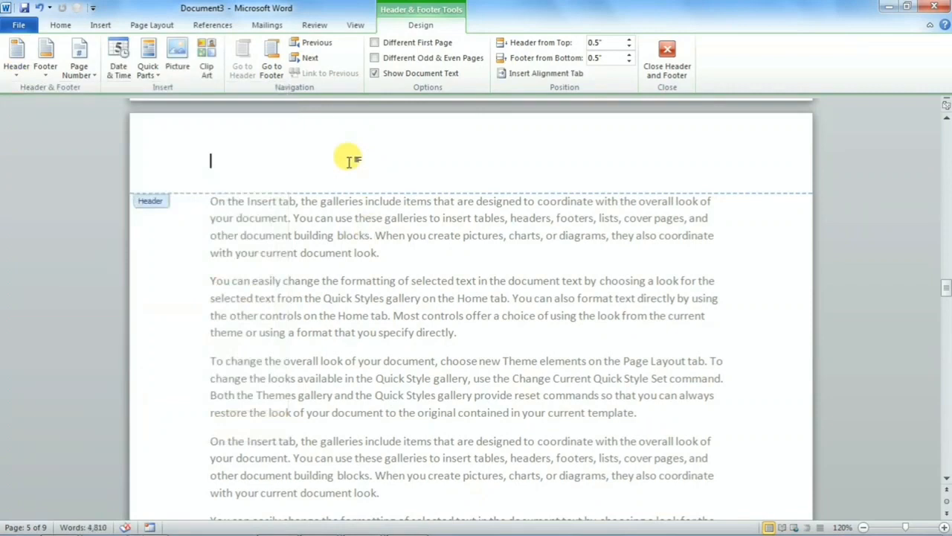
left_click(45, 67)
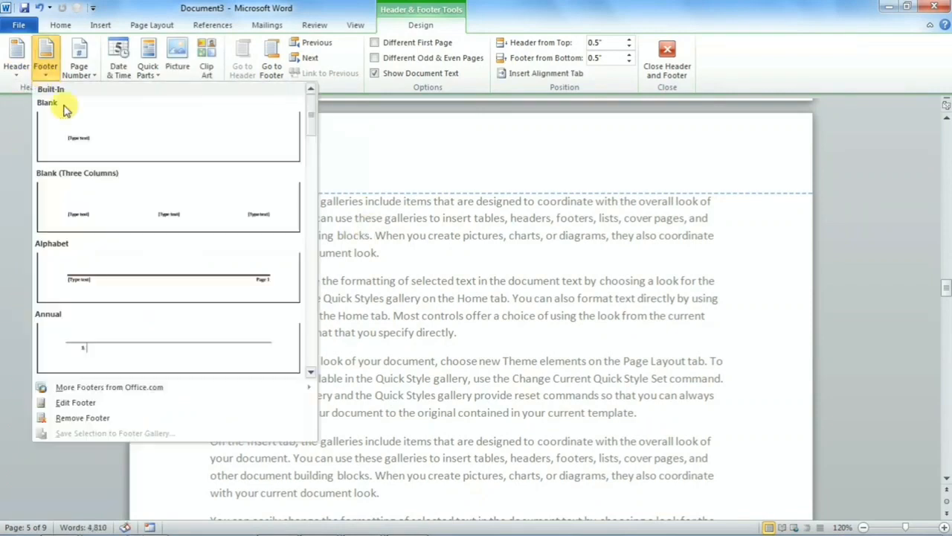
left_click(74, 418)
scroll(404, 330, "down", 3)
scroll(387, 417, "up", 8)
left_click(232, 282)
scroll(231, 283, "down", 1)
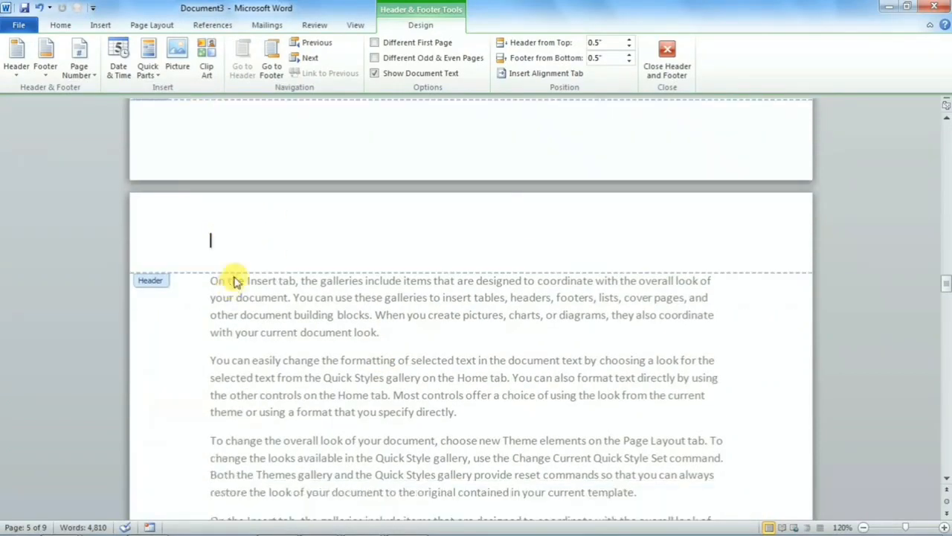
- Insert the Brackets 2 page number at the top of the pages and close header and footer editing
left_click(88, 84)
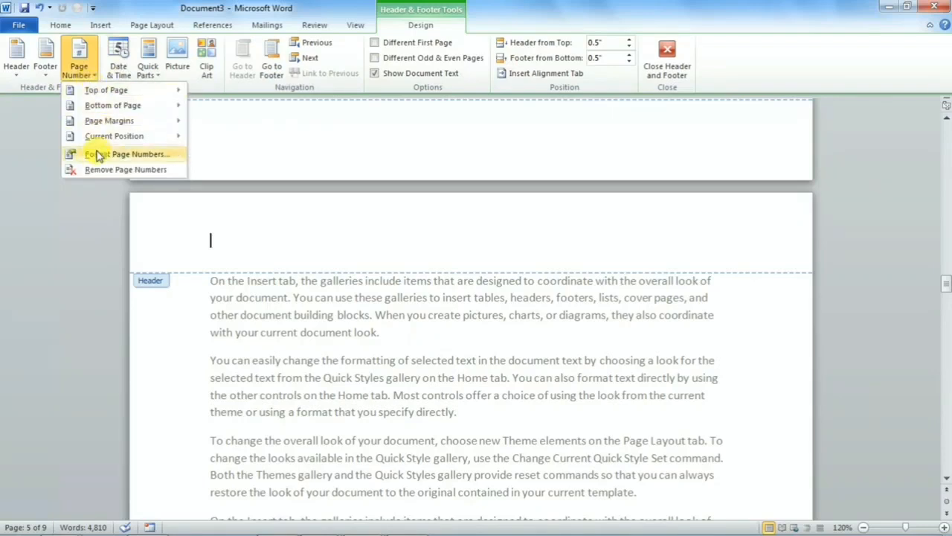
mouse_move(113, 95)
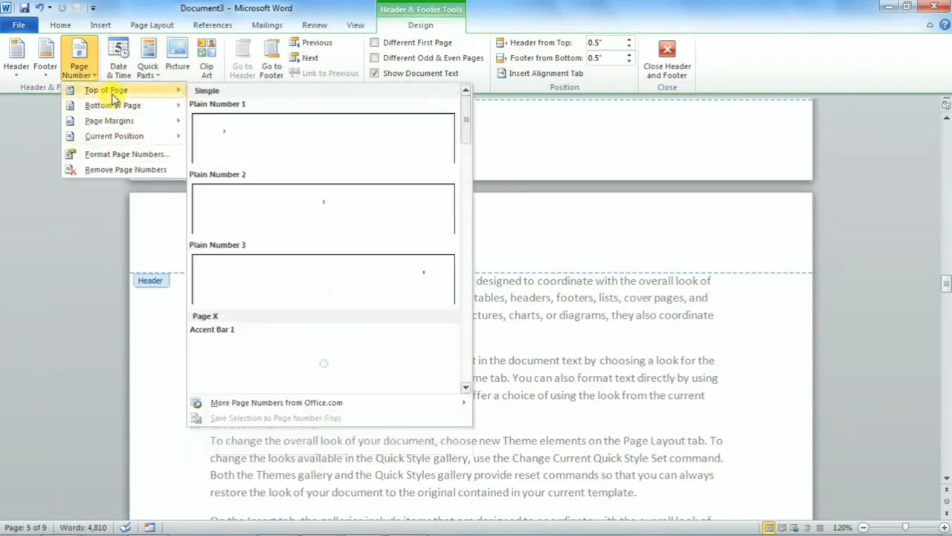
mouse_move(138, 106)
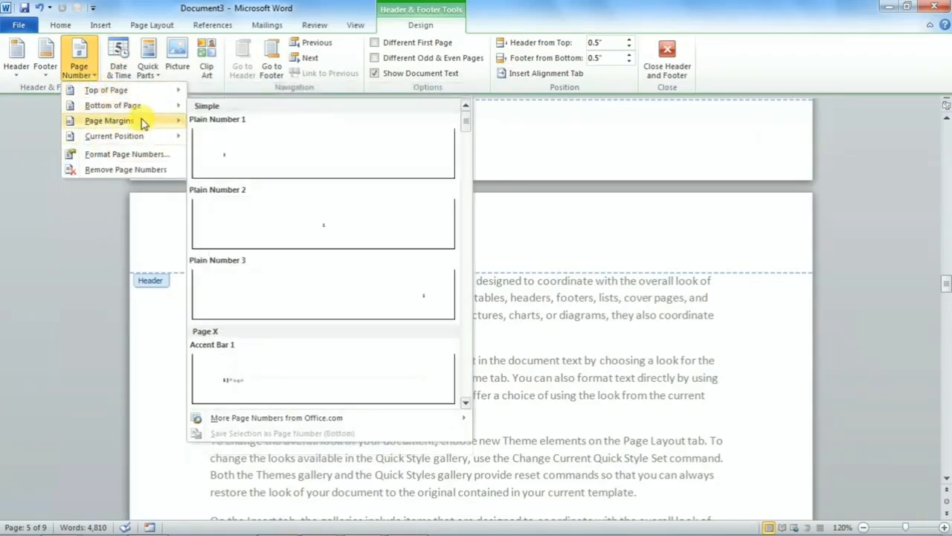
mouse_move(140, 137)
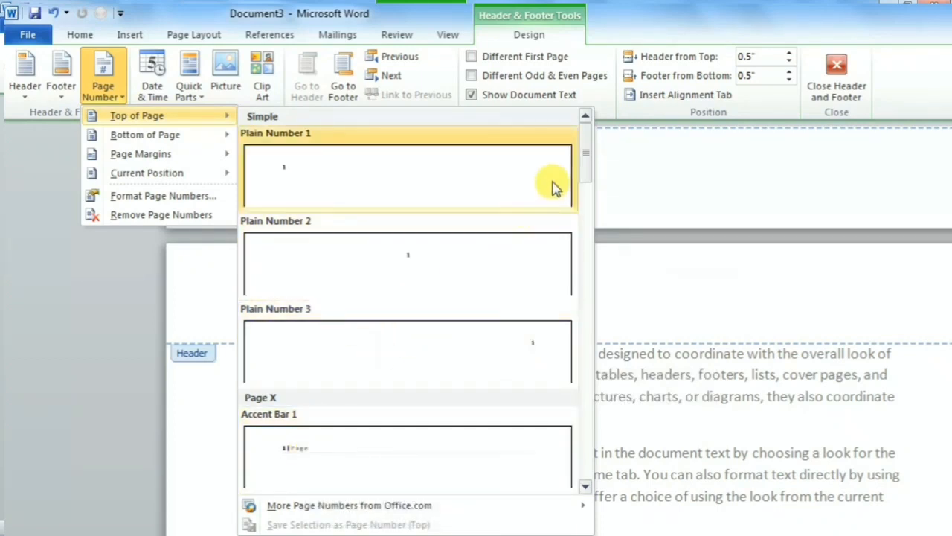
left_click_drag(593, 158, 574, 287)
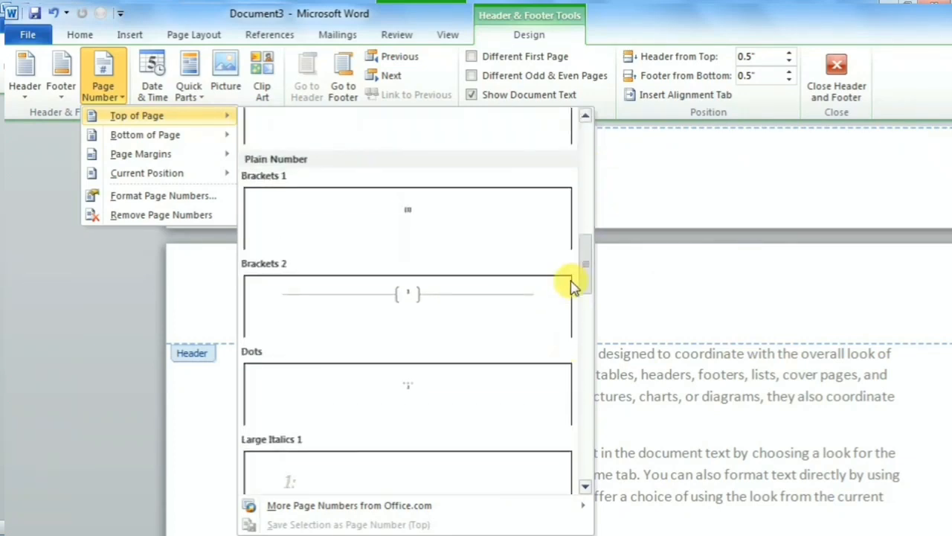
left_click(411, 298)
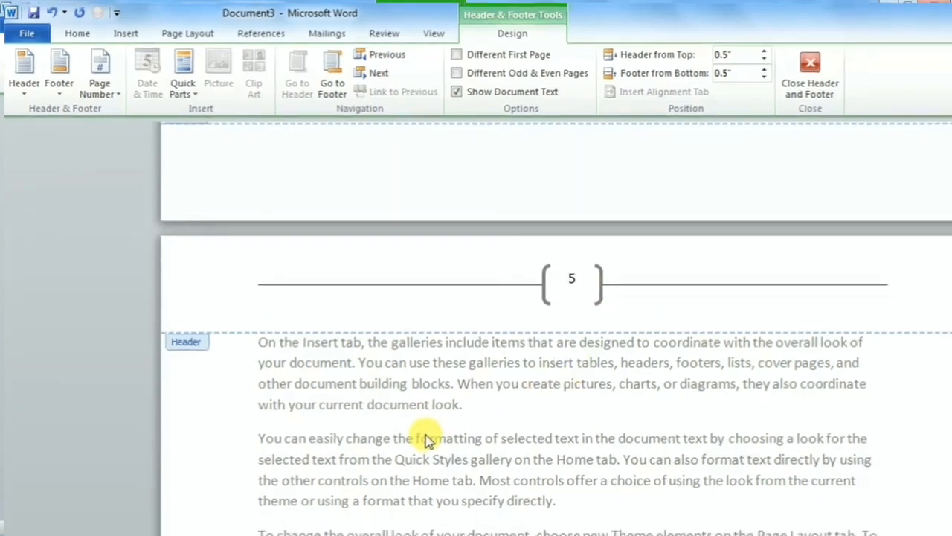
double_click(428, 439)
- Check the bracketed page numbers in the headers of several pages
scroll(480, 493, "down", 7)
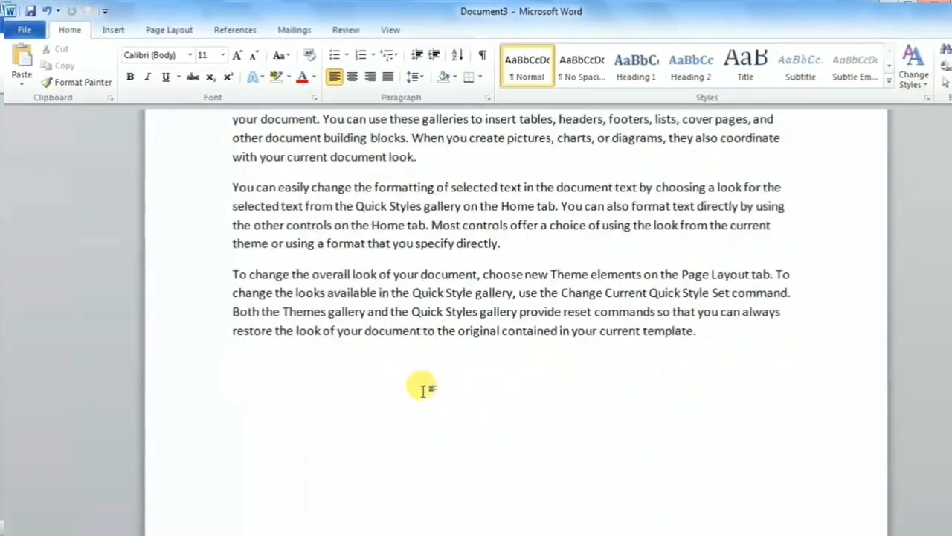
scroll(472, 423, "up", 5)
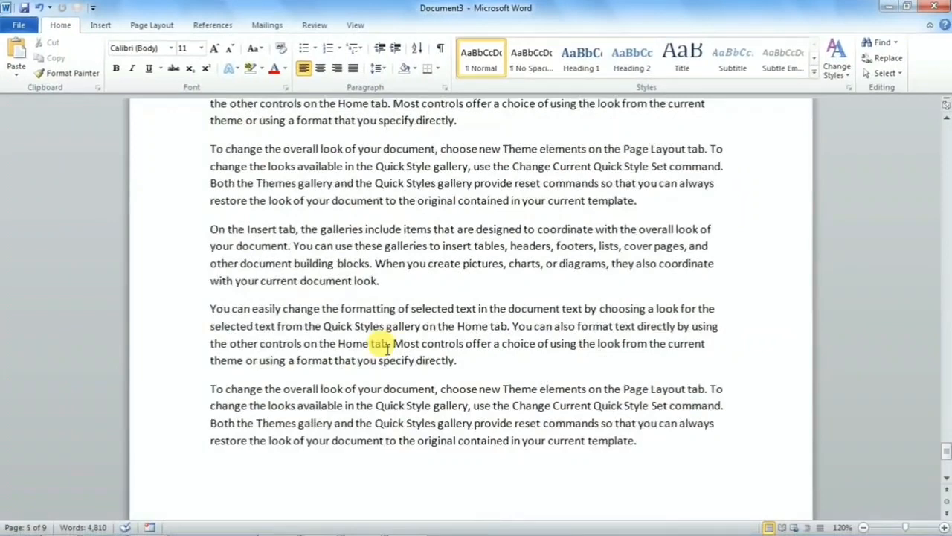
scroll(383, 349, "up", 3)
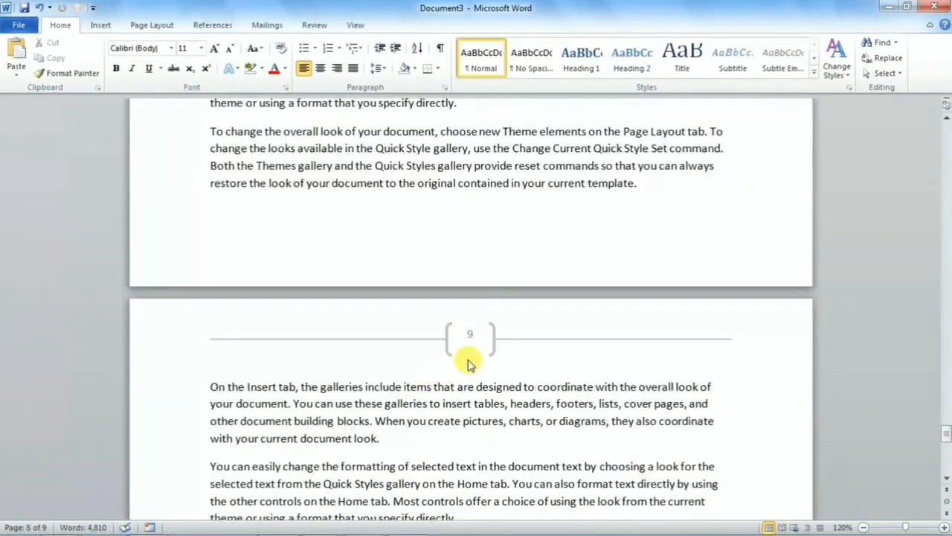
scroll(476, 343, "up", 15)
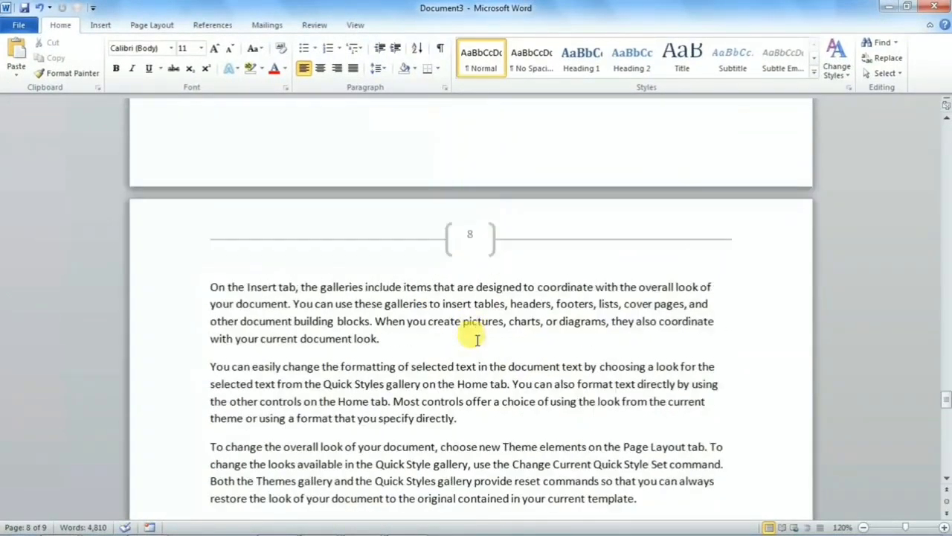
scroll(480, 245, "up", 15)
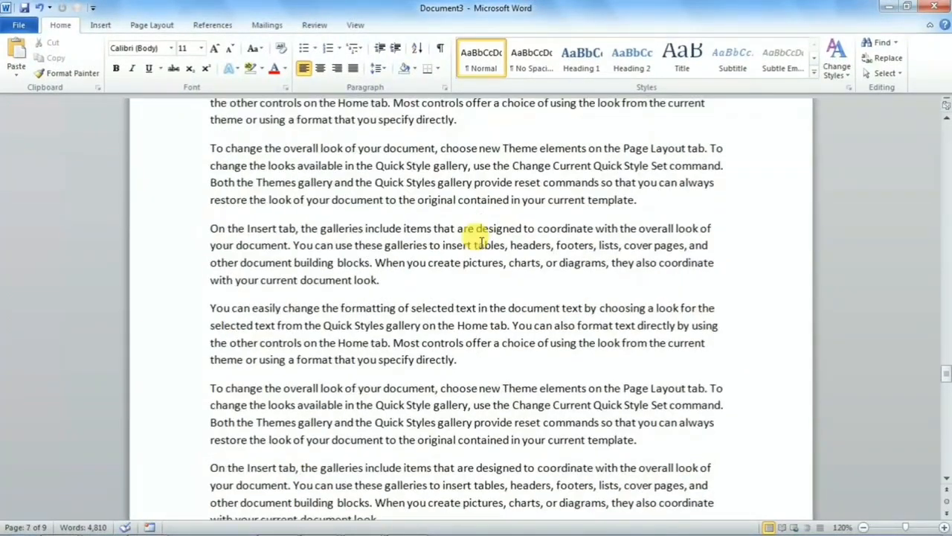
scroll(480, 290, "up", 15)
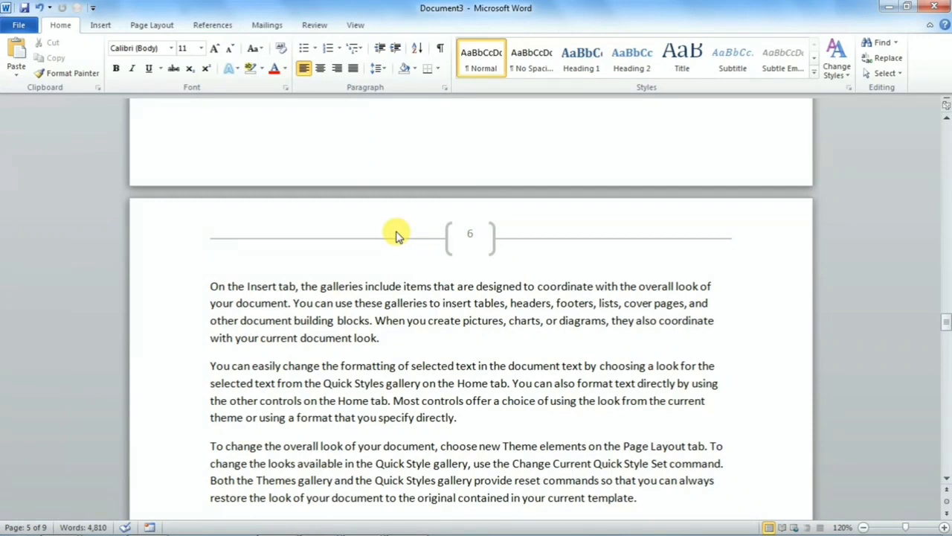
- Replace the top-of-page number with the Very Large style, close header editing and check the numbers on other pages
double_click(396, 236)
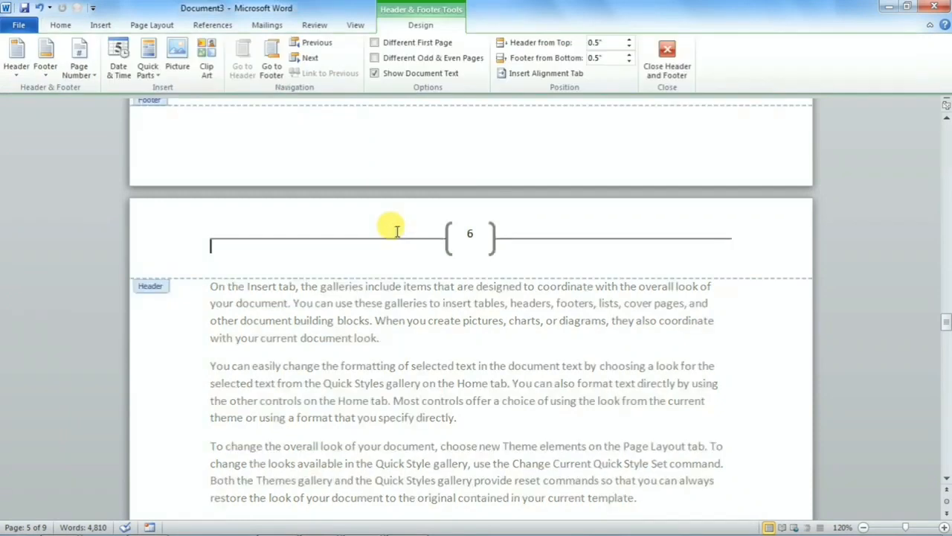
left_click(80, 72)
mouse_move(97, 90)
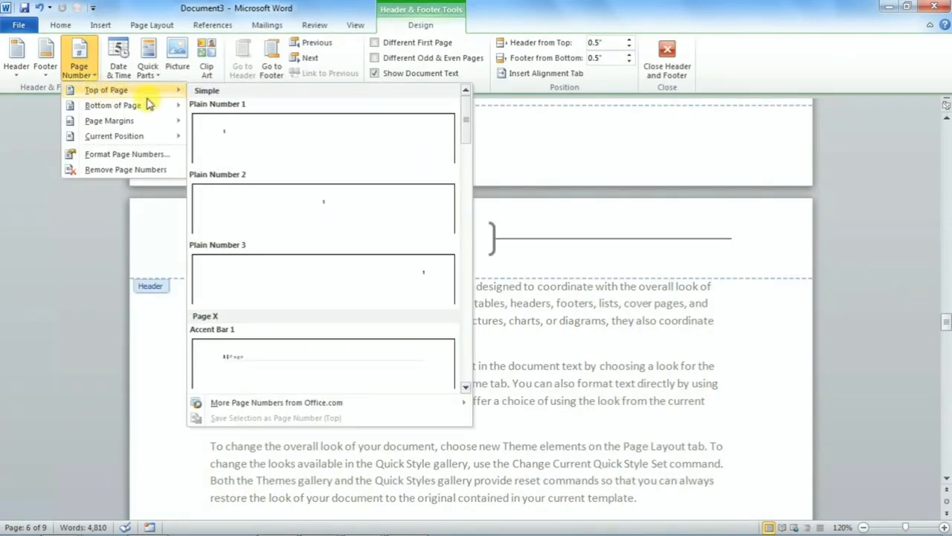
scroll(304, 245, "down", 10)
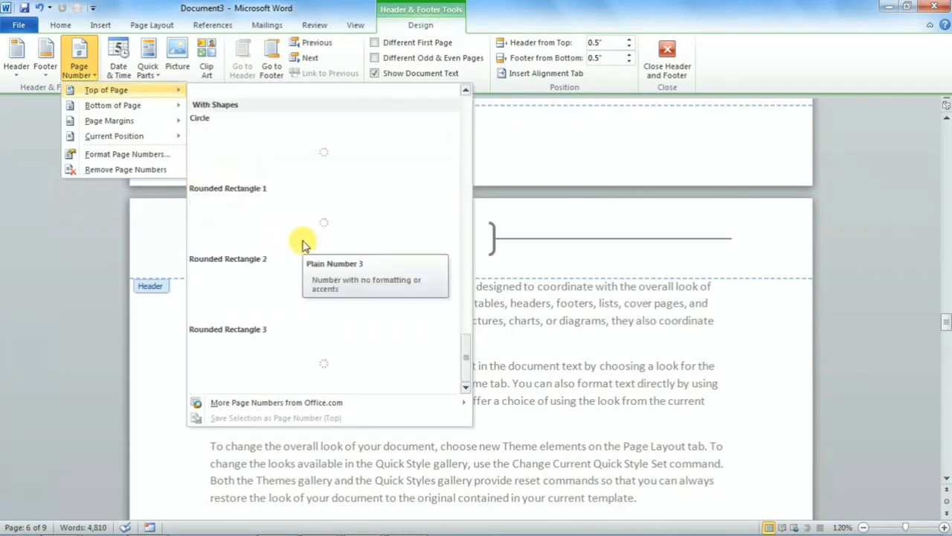
scroll(313, 246, "down", 8)
scroll(297, 284, "down", 3)
scroll(253, 342, "down", 3)
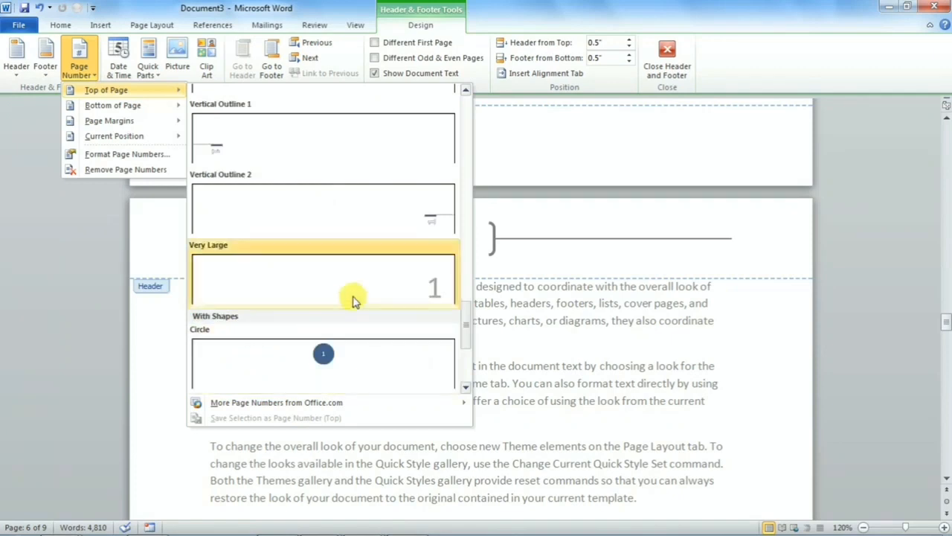
left_click(422, 291)
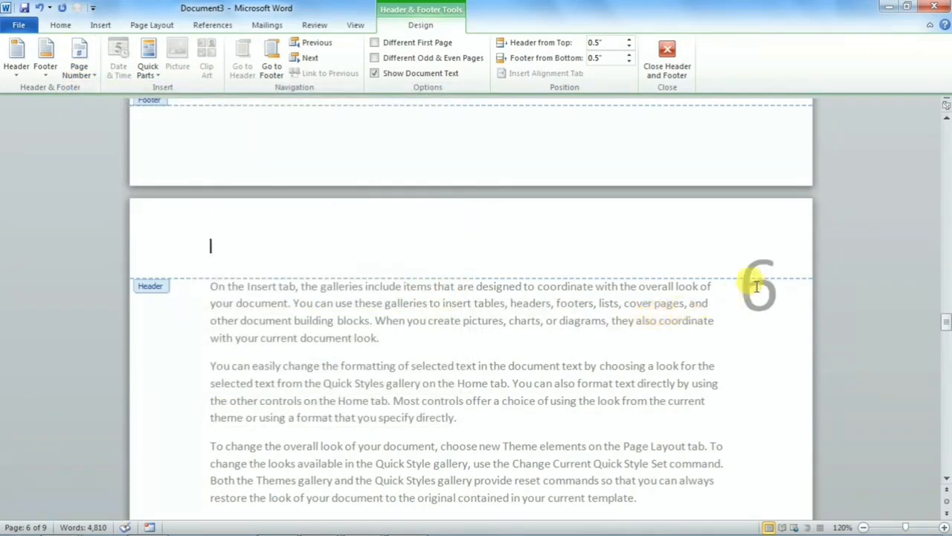
scroll(616, 315, "up", 20)
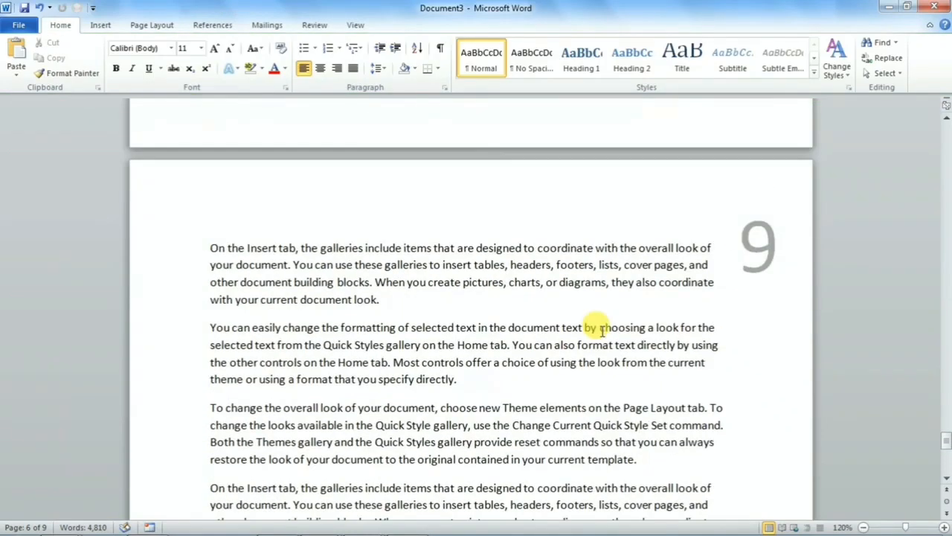
scroll(610, 327, "up", 20)
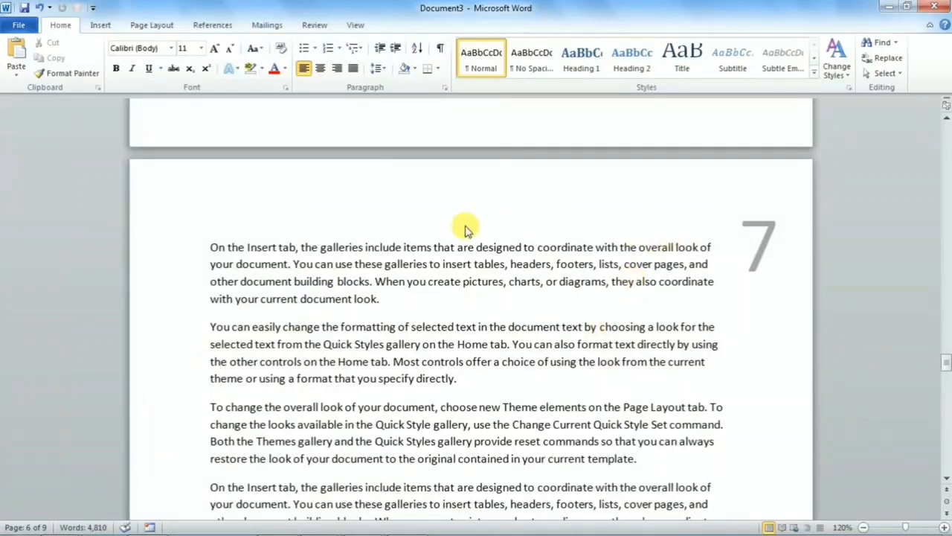
- Reopen the page 7 header and remove the page numbers from the document
double_click(392, 209)
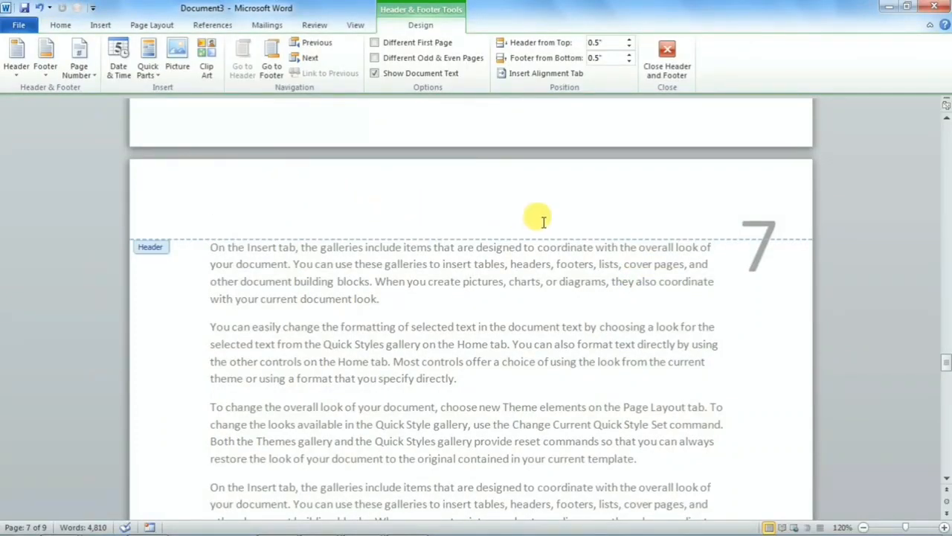
left_click(88, 78)
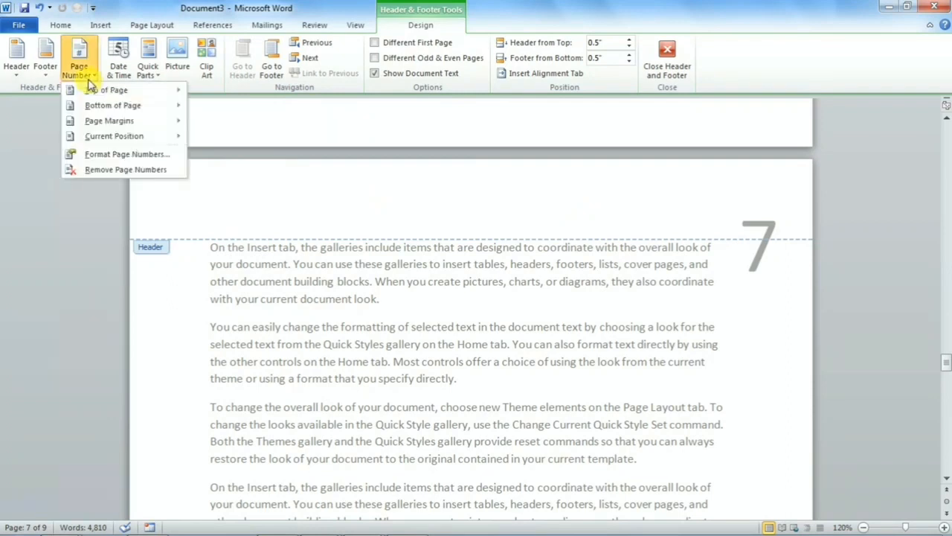
left_click(110, 170)
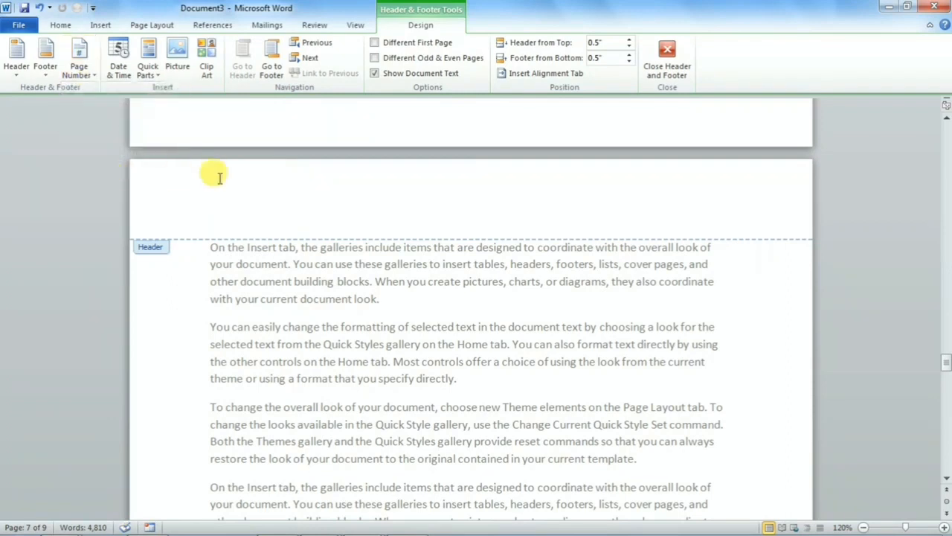
- Insert the Large 1 page number at the bottom of the pages and close header and footer editing
left_click(84, 66)
mouse_move(113, 109)
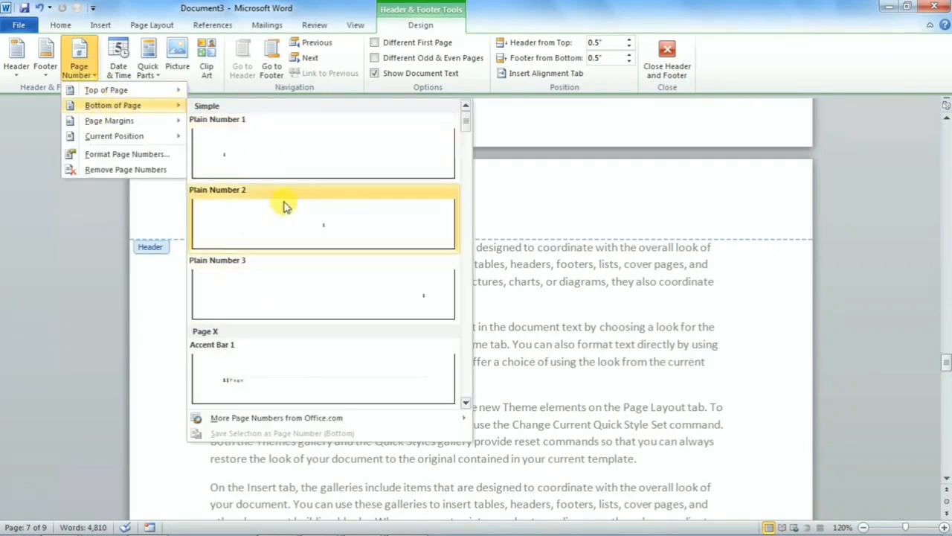
left_click_drag(466, 126, 465, 191)
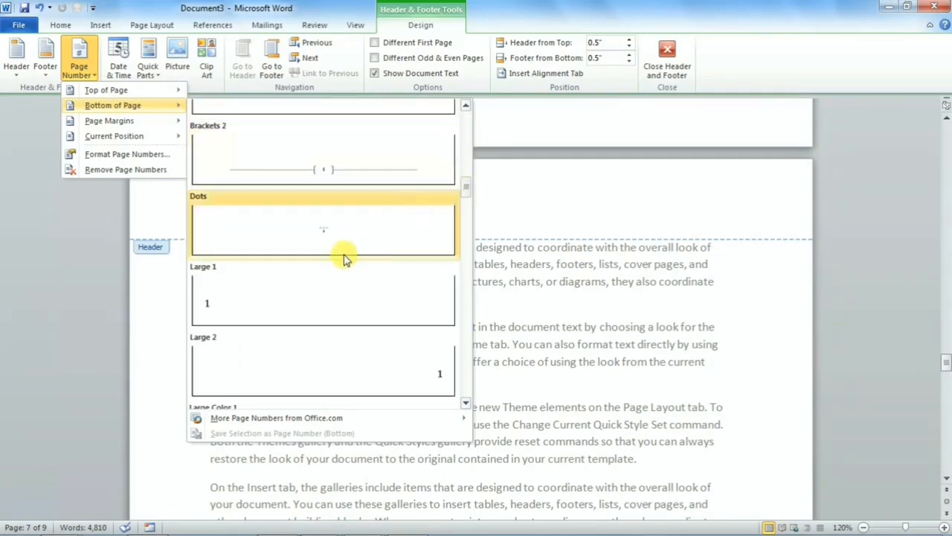
left_click(217, 308)
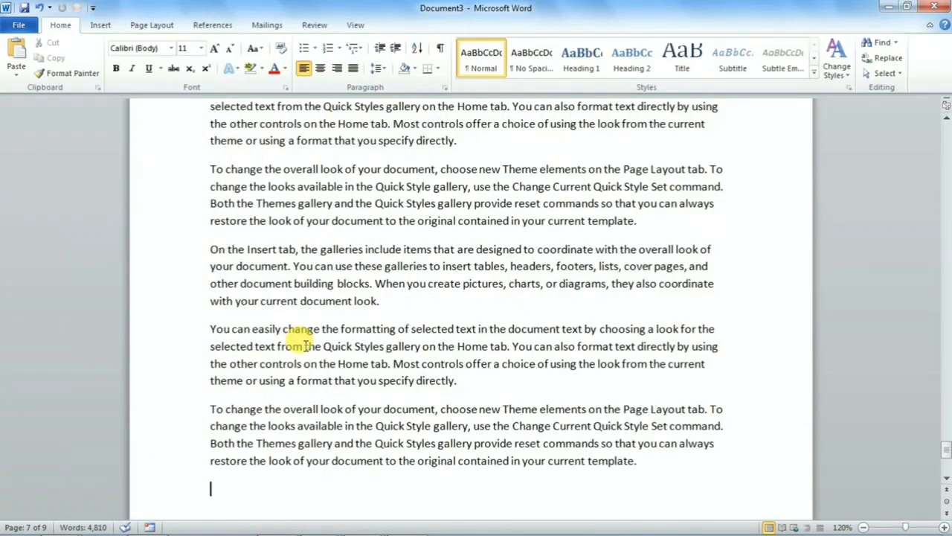
- Check the page numbers at the bottom of the last pages
scroll(304, 340, "down", 6)
scroll(304, 340, "down", 2)
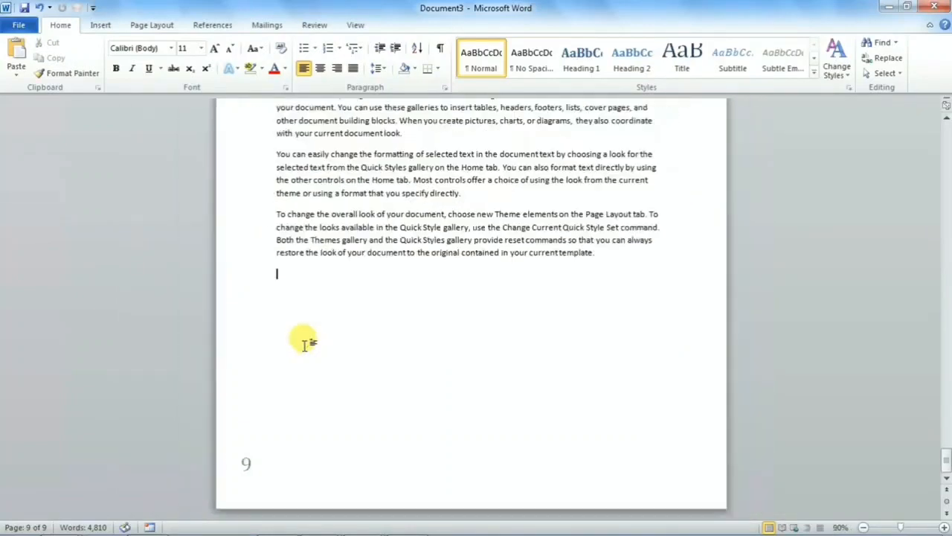
scroll(282, 370, "down", 1)
scroll(334, 286, "down", 3)
left_click(308, 425)
scroll(304, 478, "down", 3)
scroll(287, 485, "up", 10)
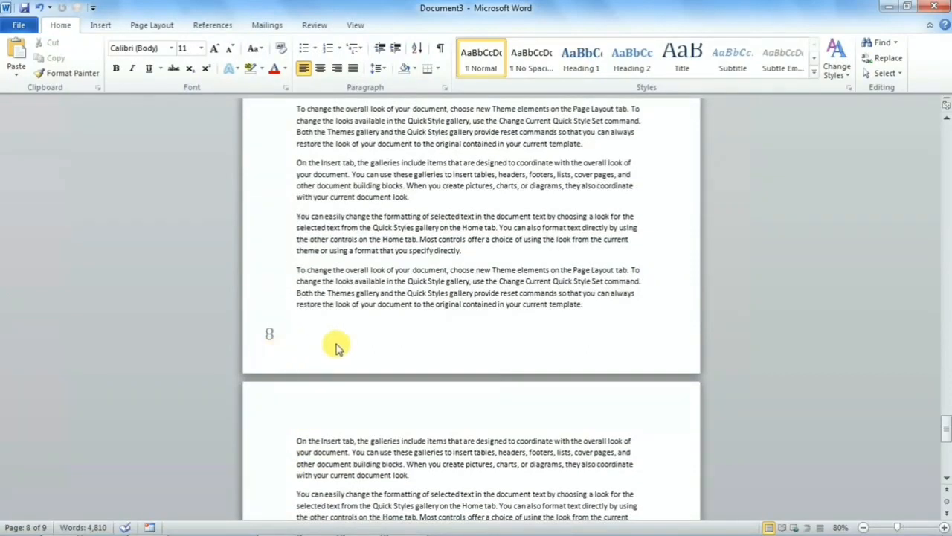
scroll(335, 338, "down", 3)
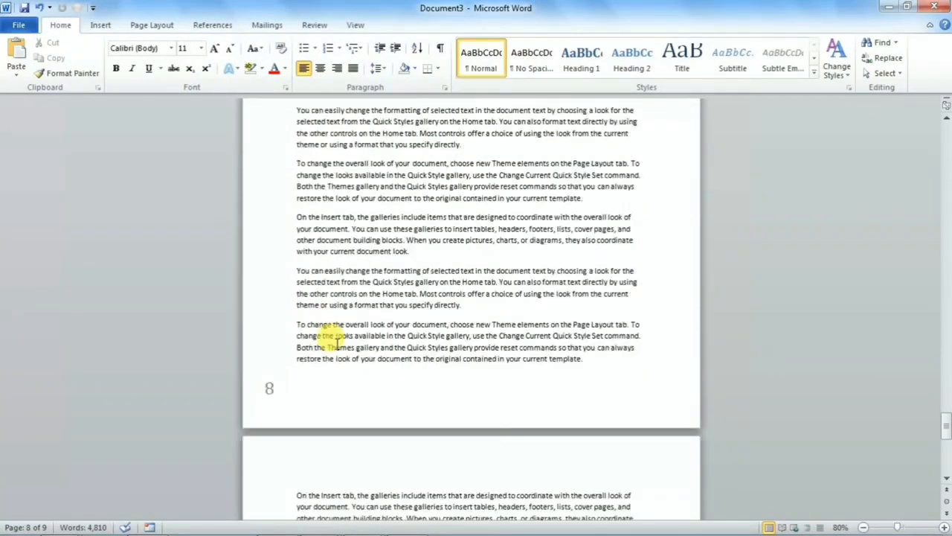
- Reopen the page 8 footer and remove the page numbers from the document
double_click(354, 405)
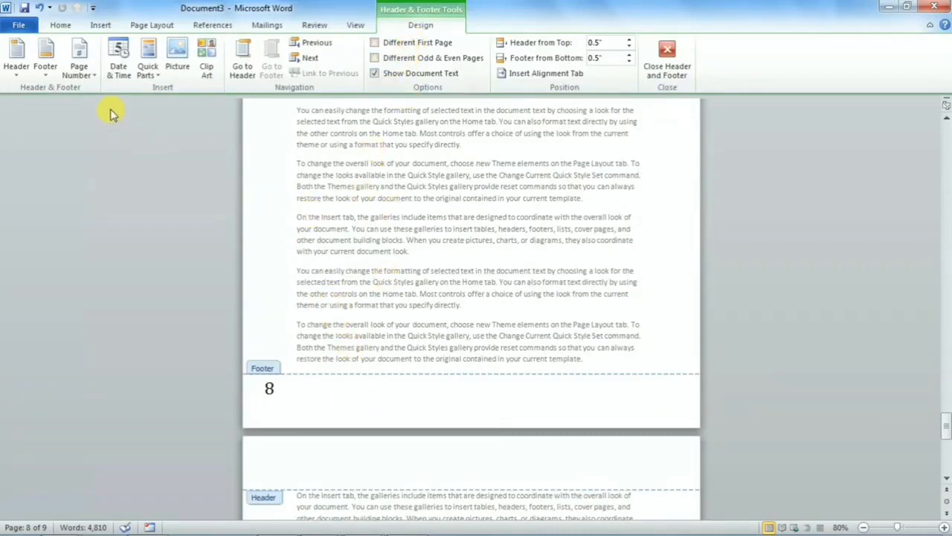
left_click(82, 72)
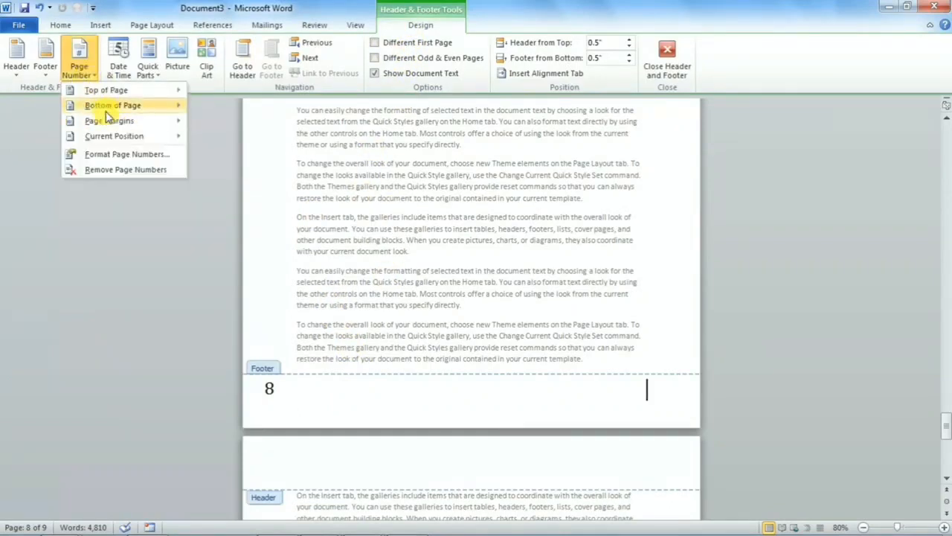
left_click(101, 170)
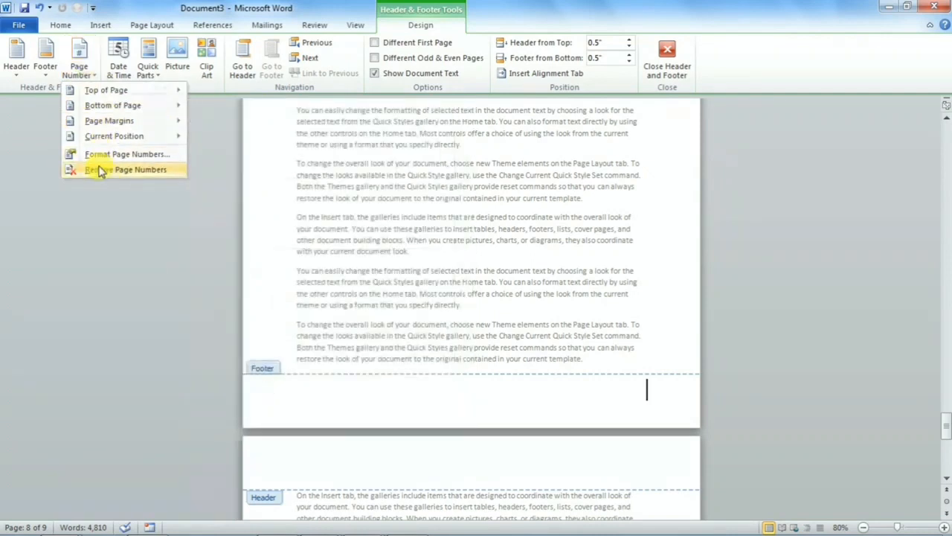
scroll(406, 309, "up", 3)
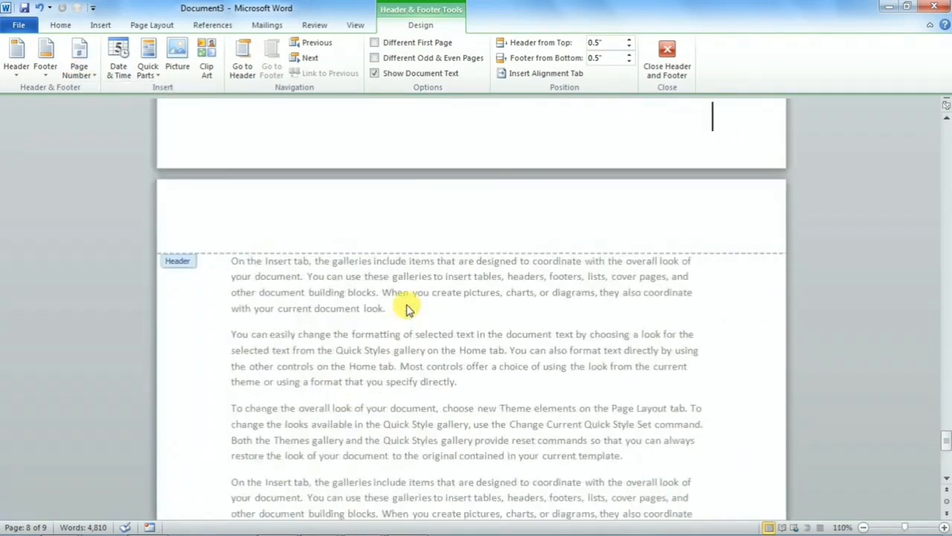
- View the page number styles for the page margins without choosing one, and close header and footer editing
left_click(83, 74)
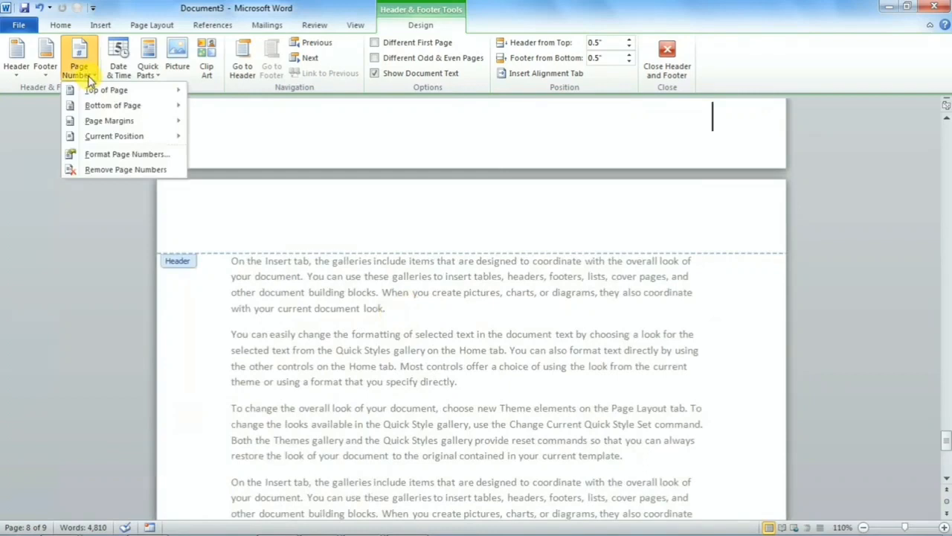
mouse_move(98, 125)
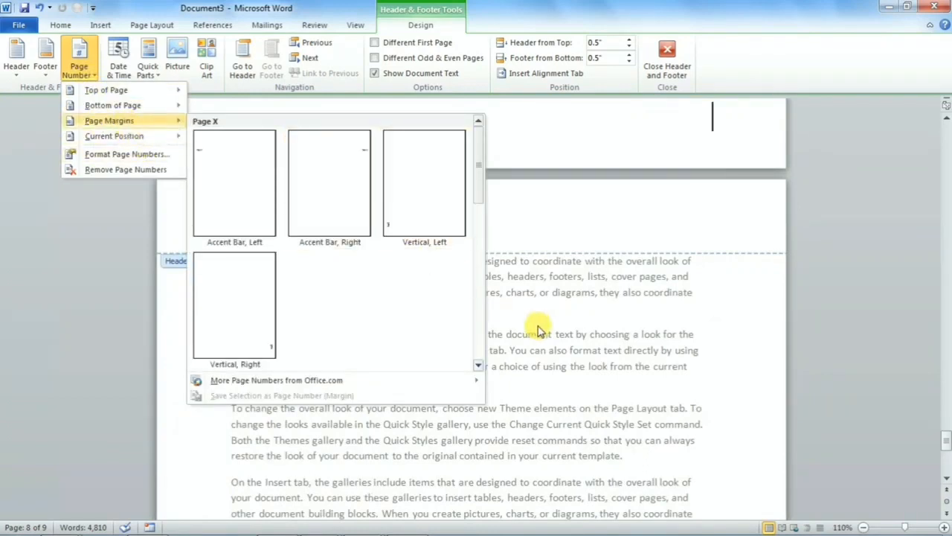
left_click(489, 334)
double_click(505, 344)
scroll(505, 345, "down", 4, "ctrl")
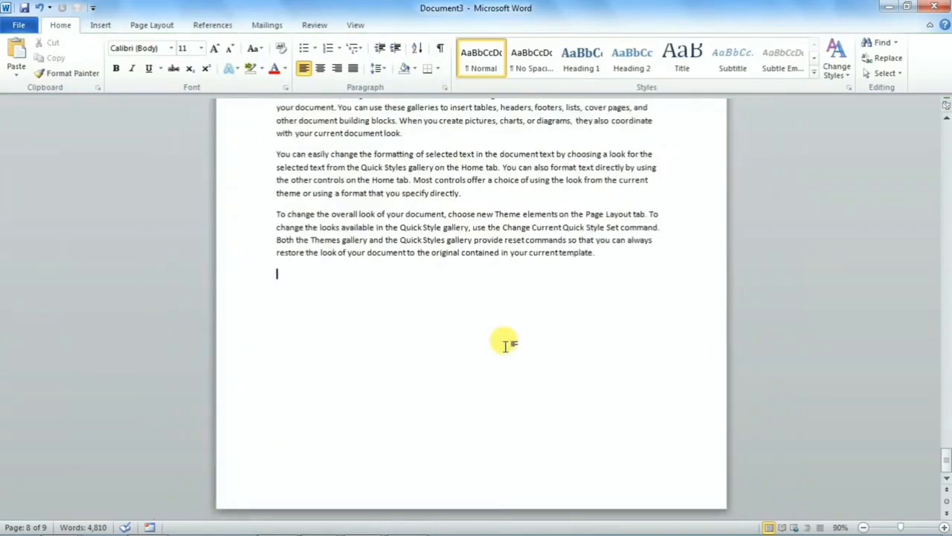
- Insert the Accent Bar, Right page number in the page margins from the page 9 header and close header and footer editing
scroll(257, 264, "down", 1)
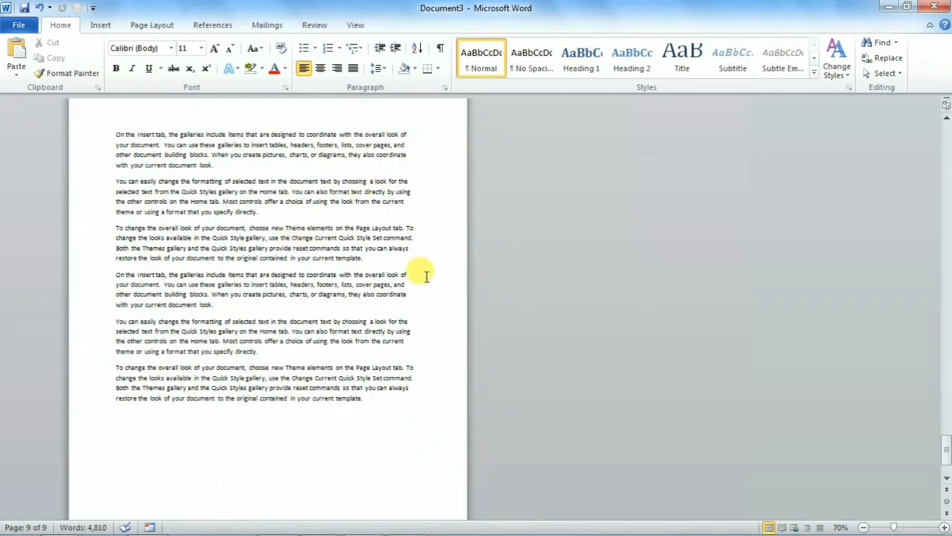
double_click(231, 111)
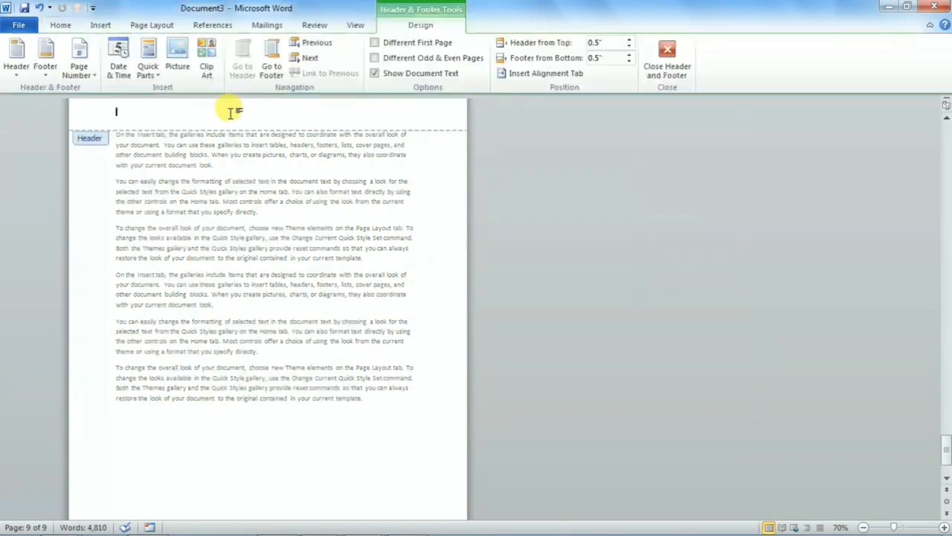
left_click(78, 60)
mouse_move(121, 127)
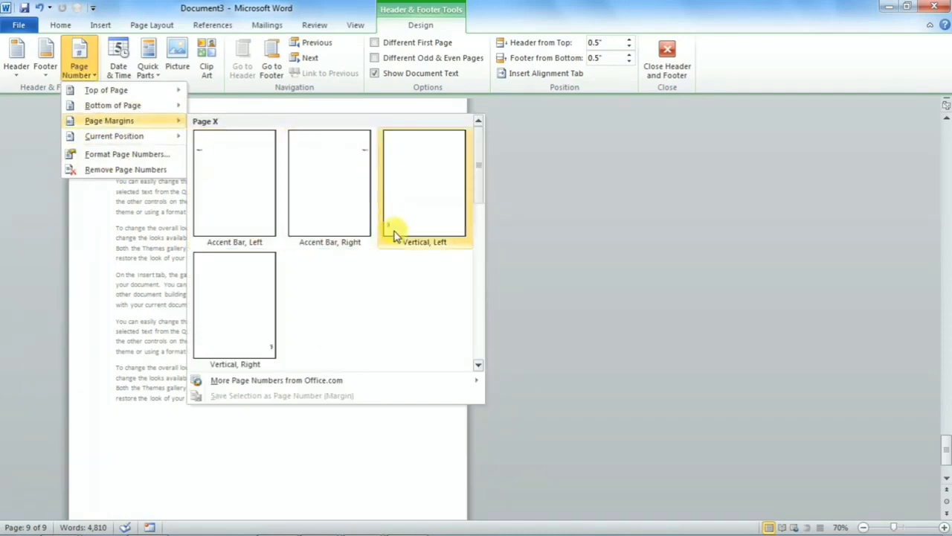
left_click(345, 171)
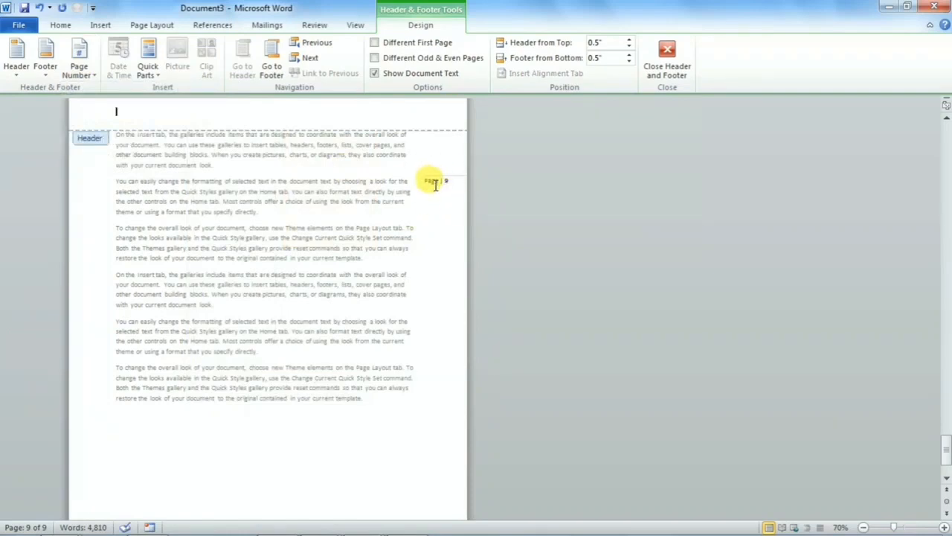
left_click(88, 74)
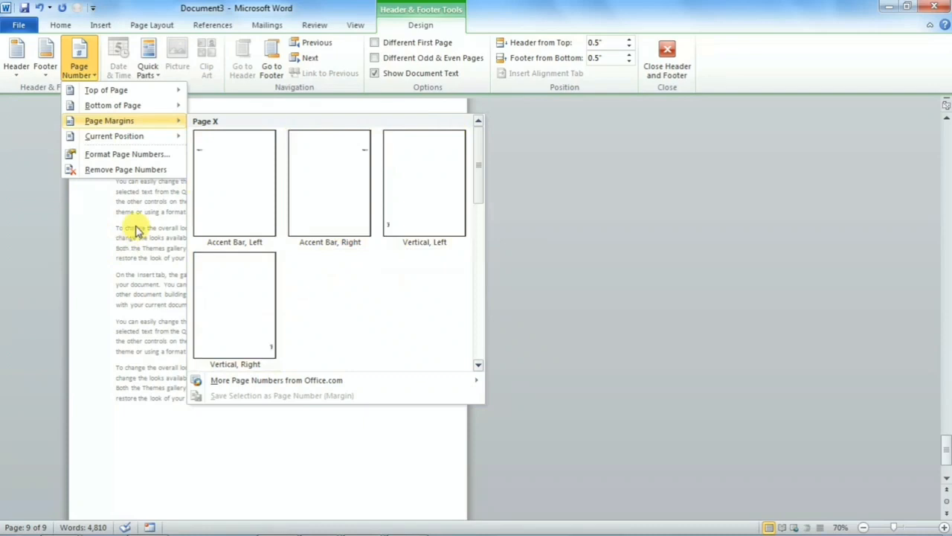
left_click(334, 166)
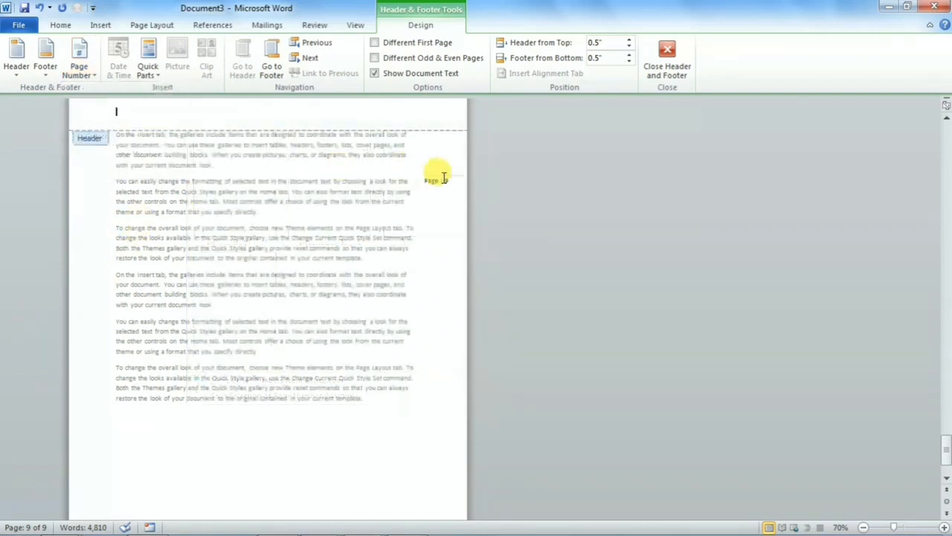
left_click(665, 57)
- Check the margin page numbers on the last pages of the document
scroll(455, 276, "up", 3)
scroll(461, 318, "up", 3, "ctrl")
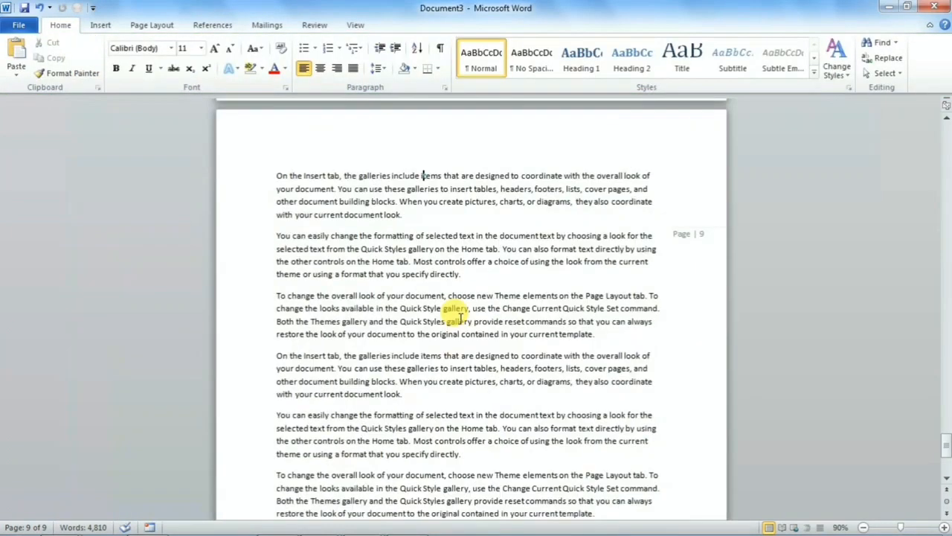
scroll(705, 250, "up", 15)
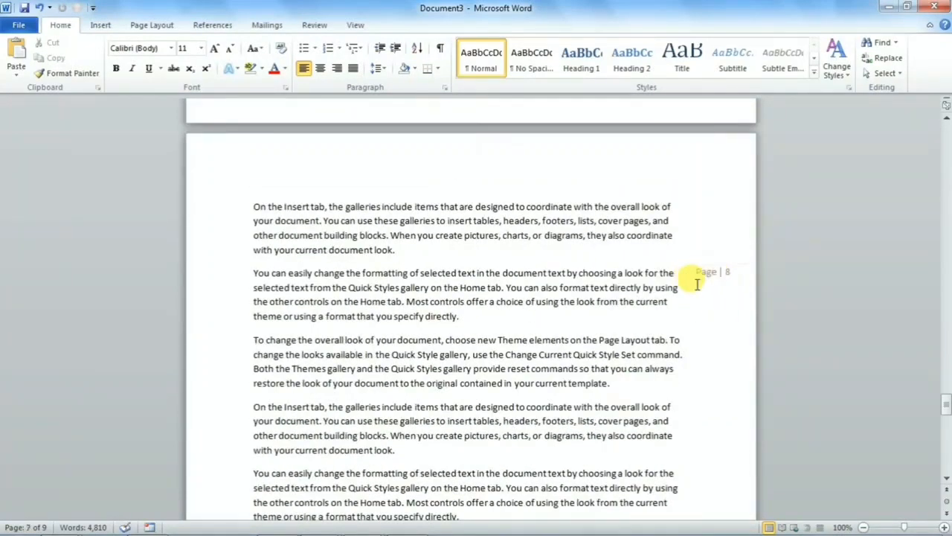
scroll(692, 290, "up", 15)
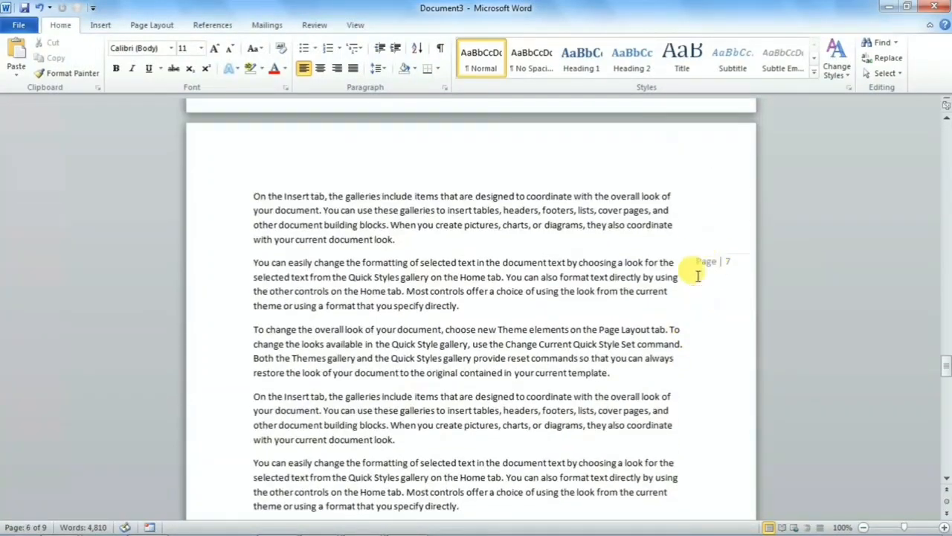
- Reopen the page 7 header and remove the margin page numbers from the document
double_click(353, 147)
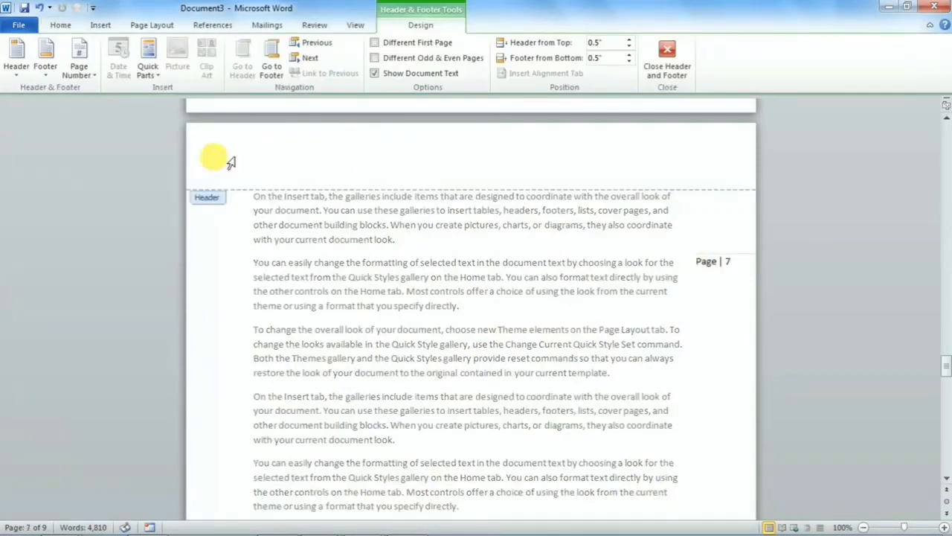
left_click(79, 70)
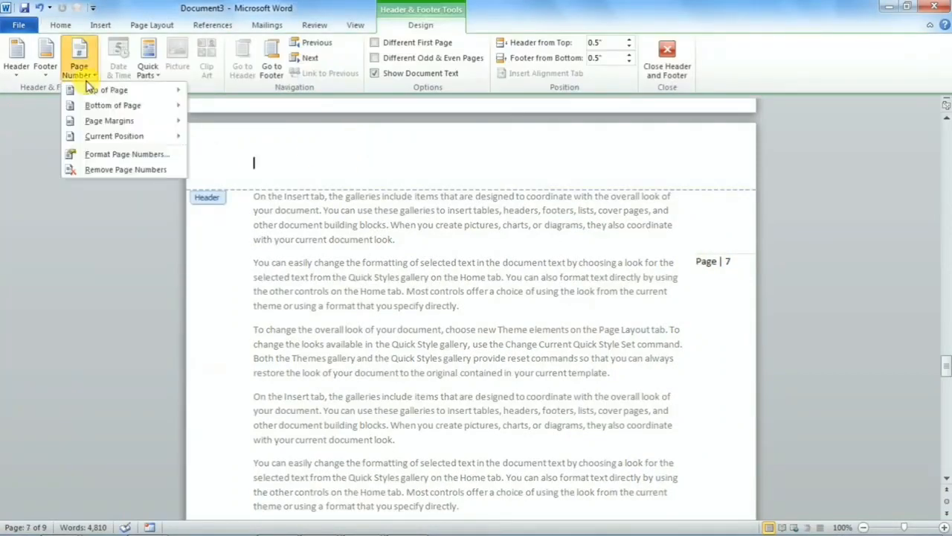
left_click(108, 171)
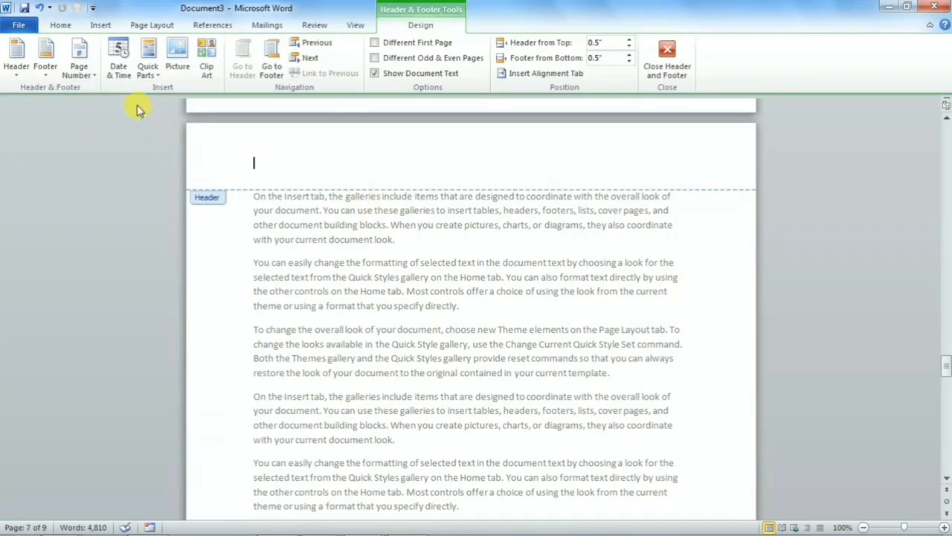
- View the page number styles for the top of the page without choosing one, and return to the page 7 header
left_click(78, 64)
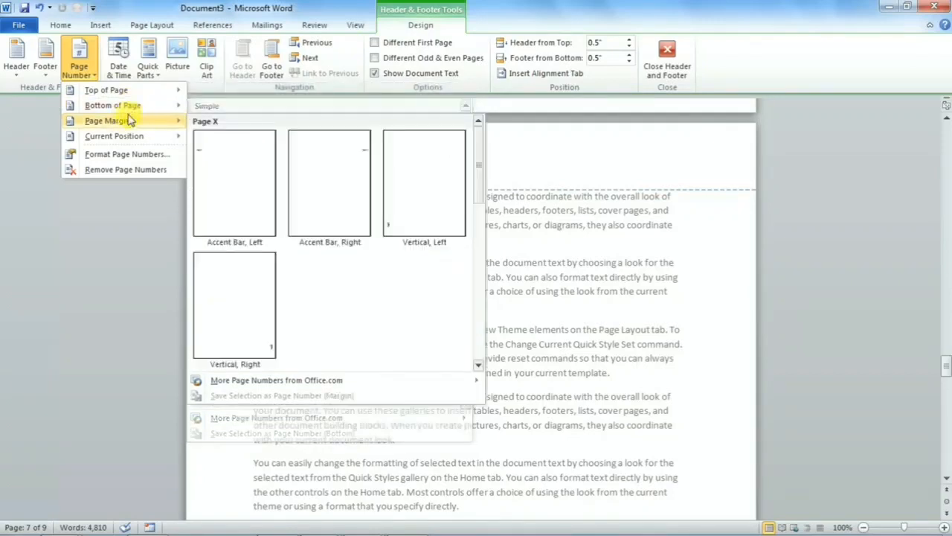
mouse_move(126, 92)
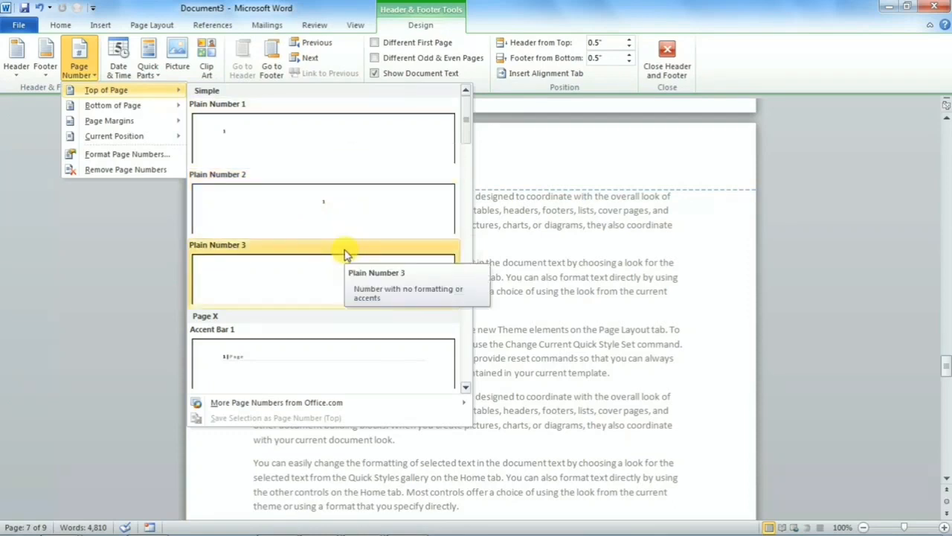
left_click(497, 165)
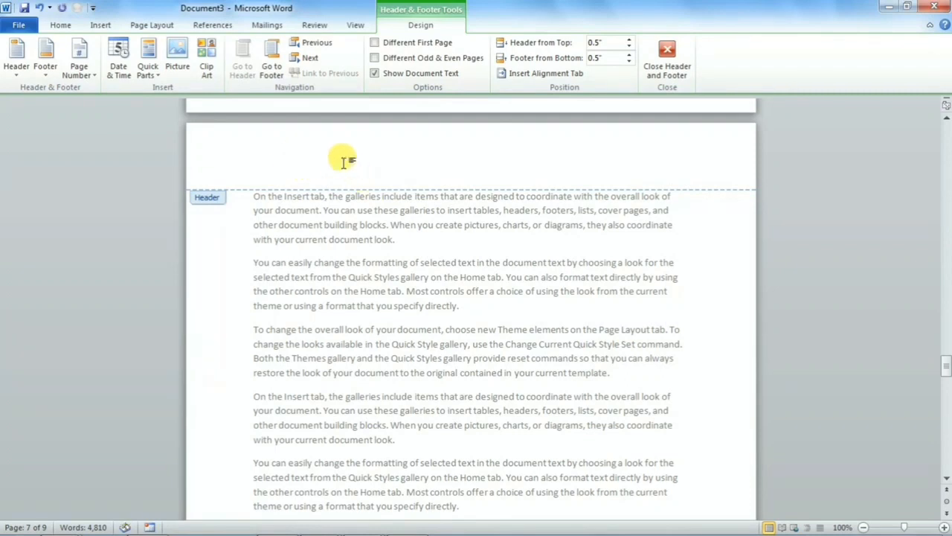
left_click(298, 158)
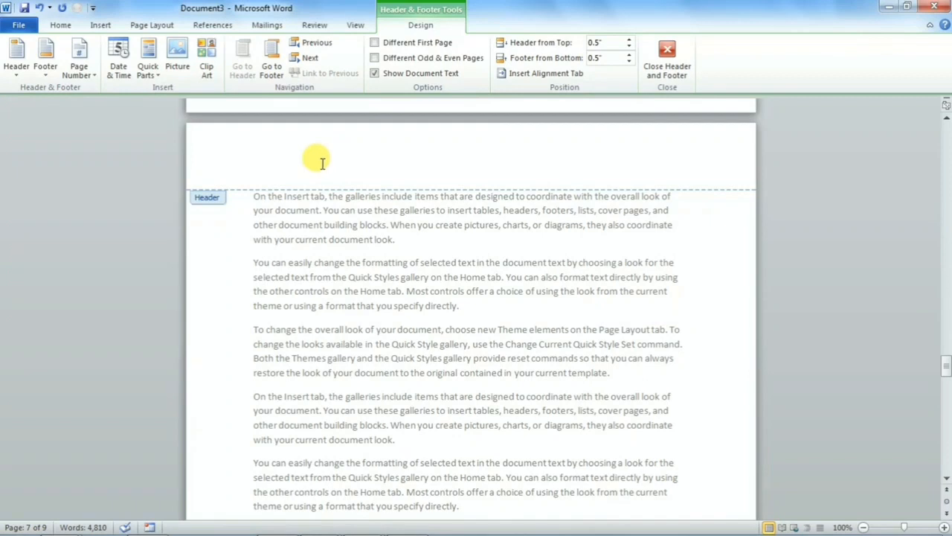
- Insert the Large 1 page number at the current position in the header, add the text "dfgidfhrtuty" beside it and close header editing
left_click(78, 59)
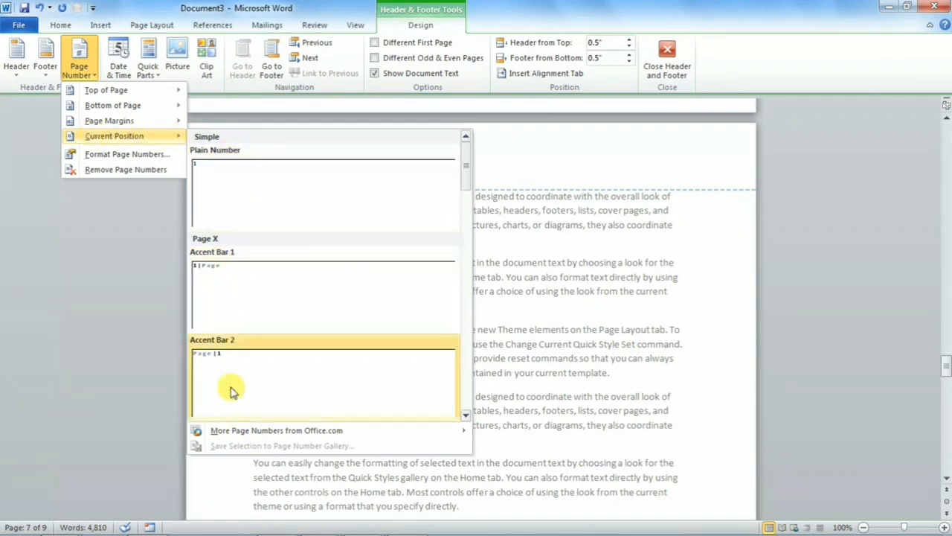
left_click_drag(464, 179, 411, 245)
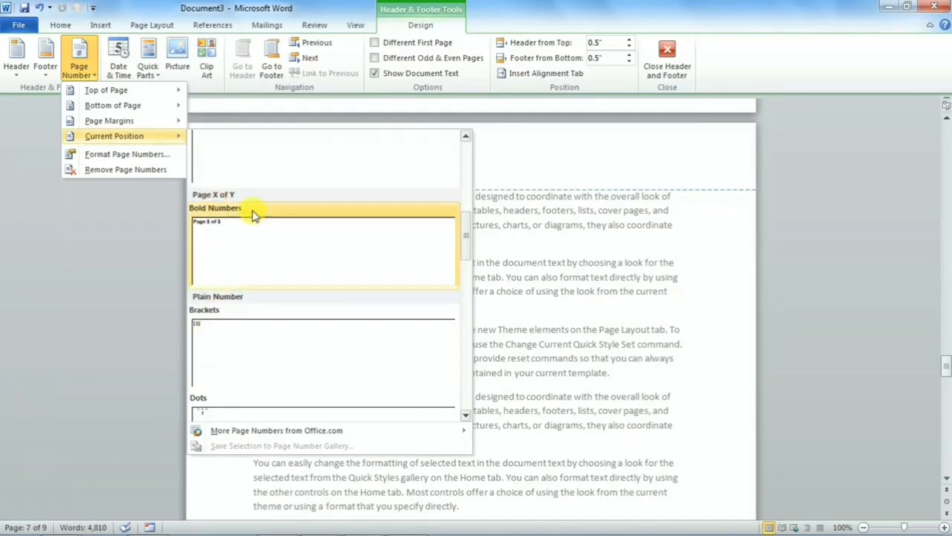
left_click_drag(462, 249, 463, 298)
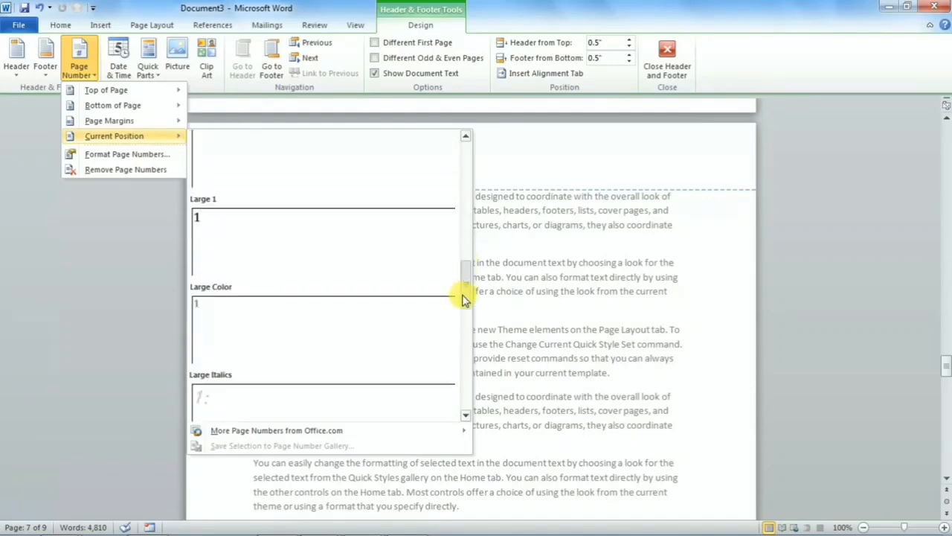
left_click(208, 235)
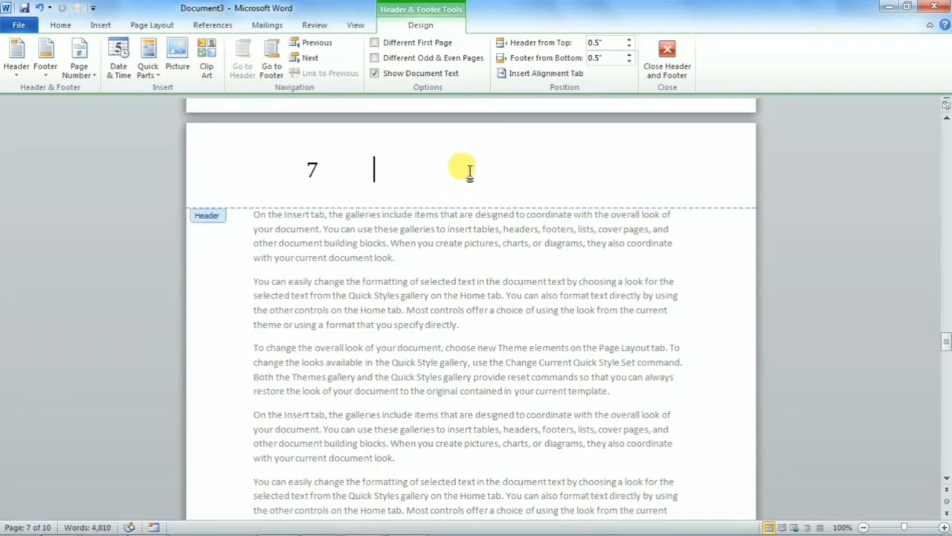
type("dfgidfhrtuty")
left_click(665, 59)
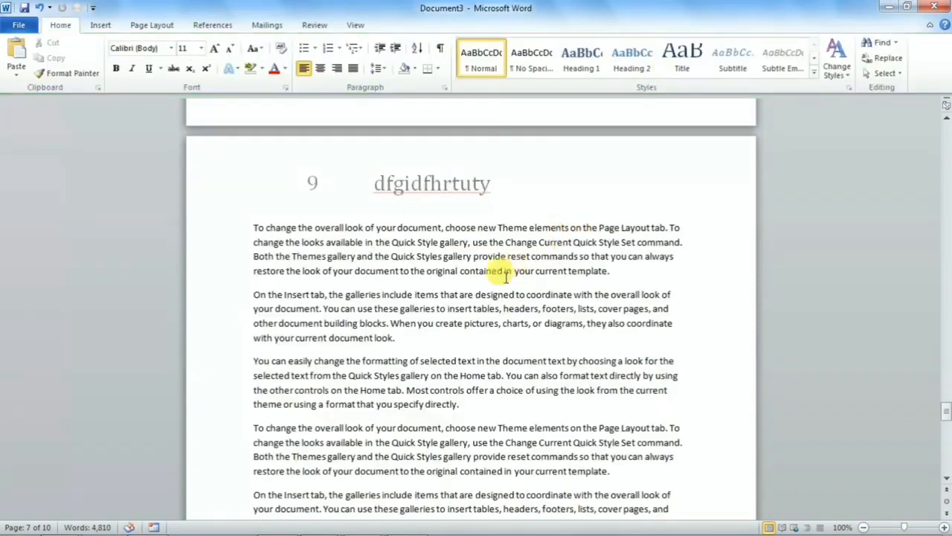
- Check the page number and header text on the pages from page 7 onwards
scroll(450, 298, "down", 7)
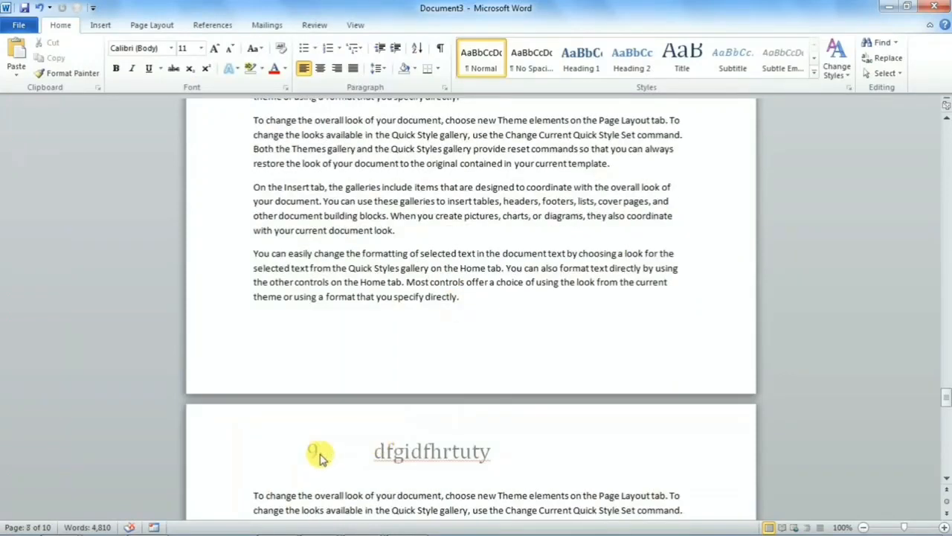
scroll(320, 457, "up", 13)
scroll(328, 282, "down", 4)
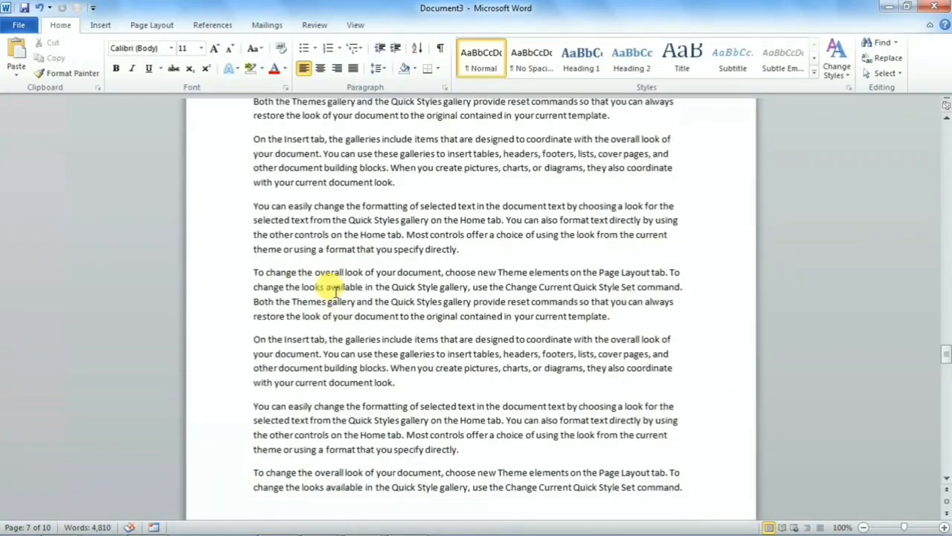
- Reopen the page 7 header and view the page margin number styles without choosing one
scroll(335, 292, "up", 5)
double_click(346, 238)
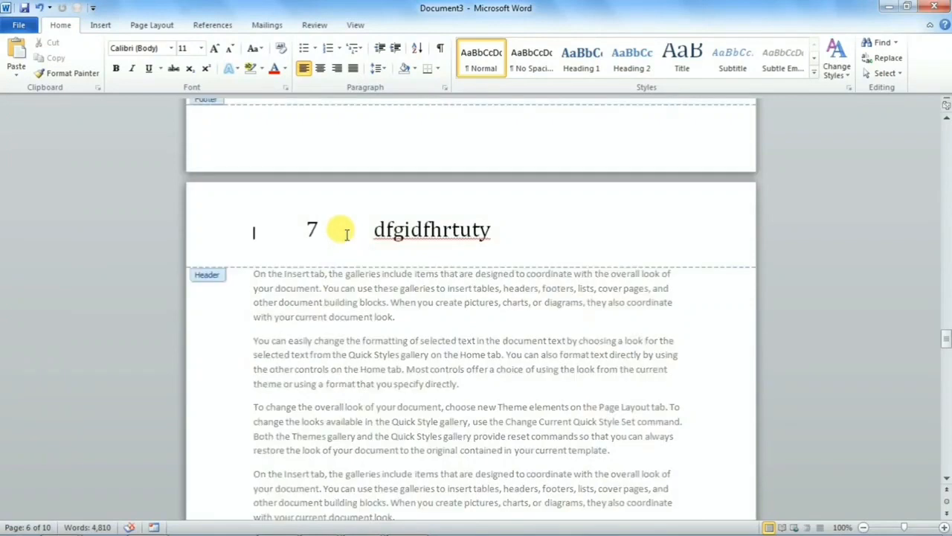
left_click(85, 80)
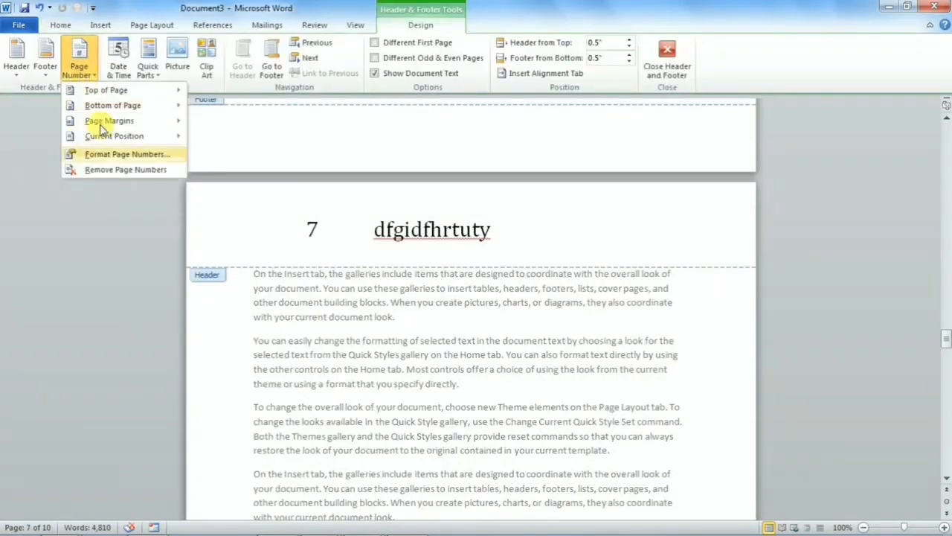
mouse_move(112, 121)
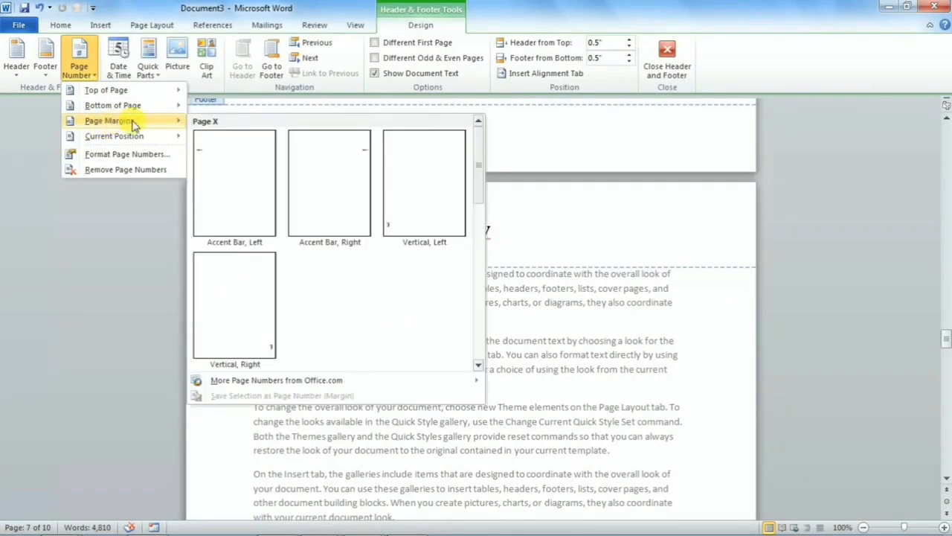
left_click(526, 240)
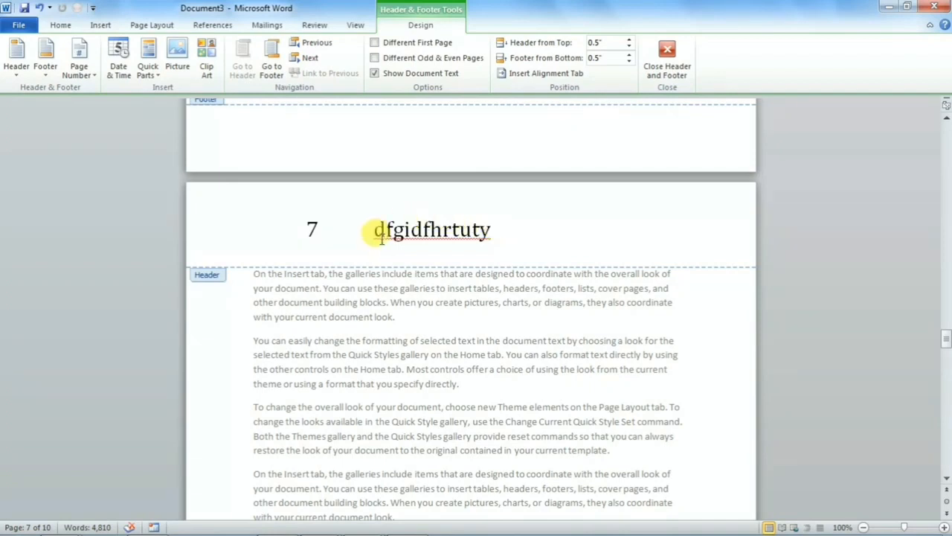
- Remove the page numbers and the header from the document, and close header and footer editing
left_click(79, 69)
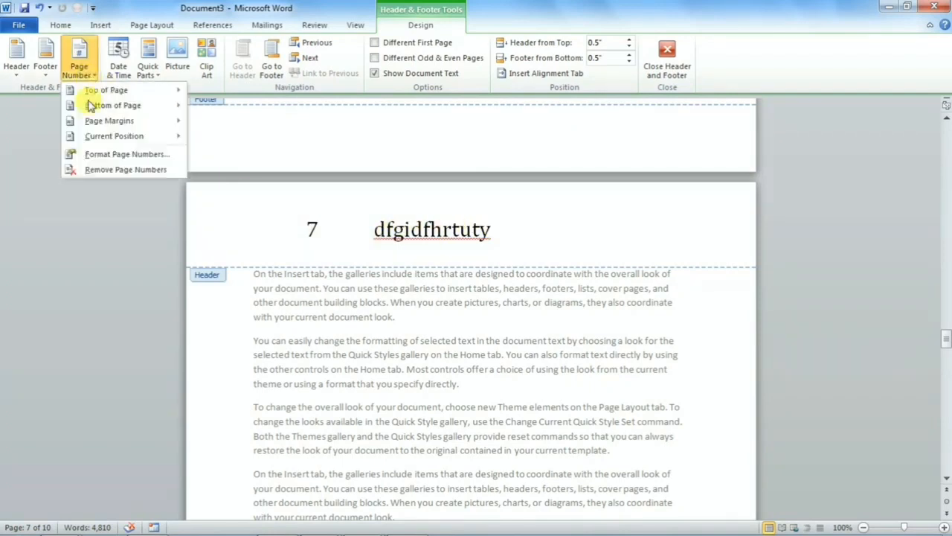
left_click(112, 169)
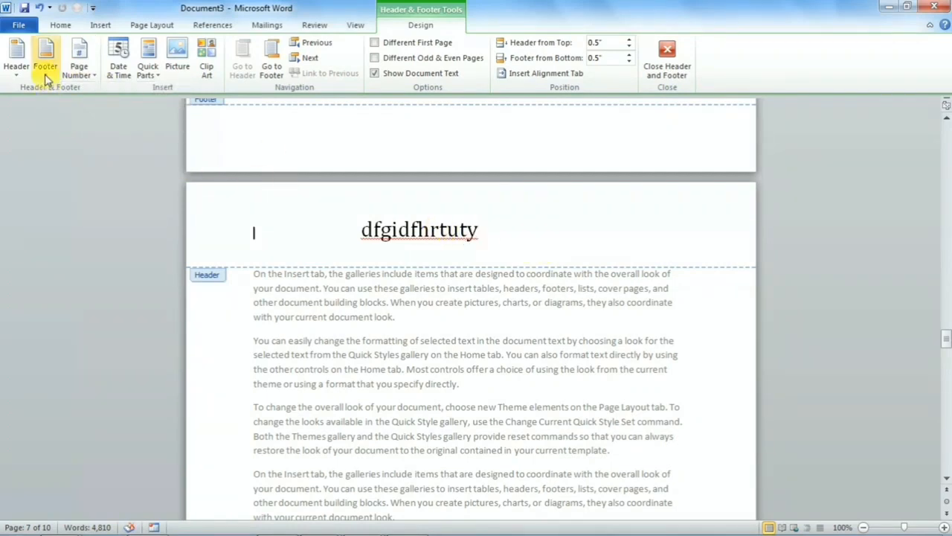
left_click(16, 67)
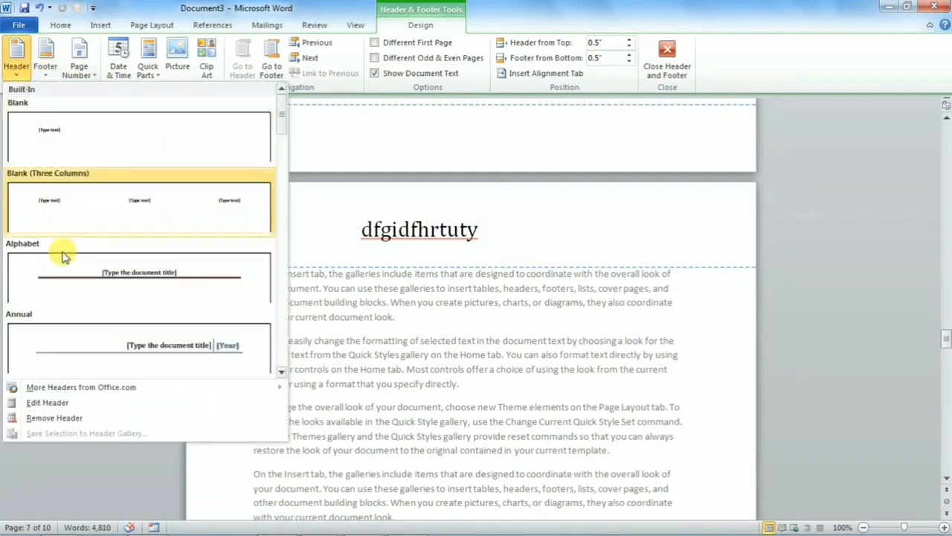
left_click(63, 417)
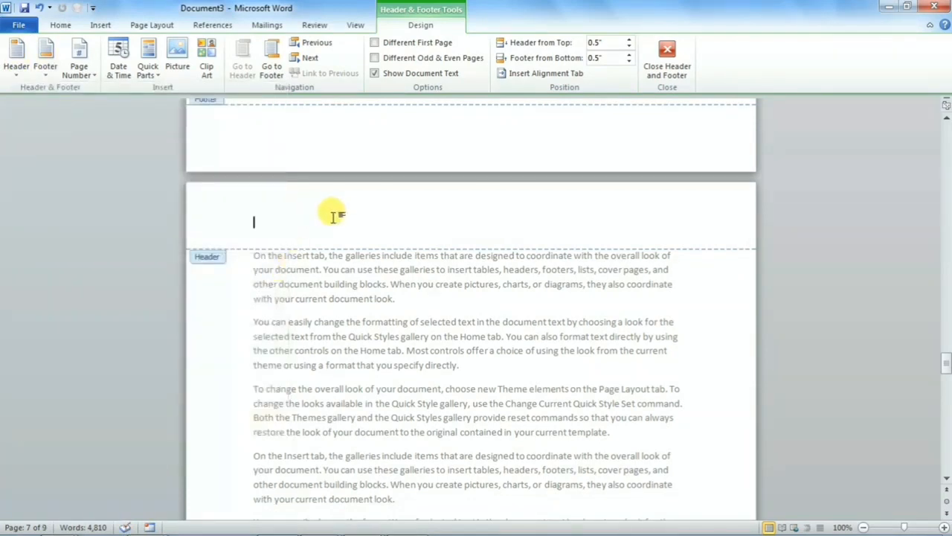
left_click(666, 55)
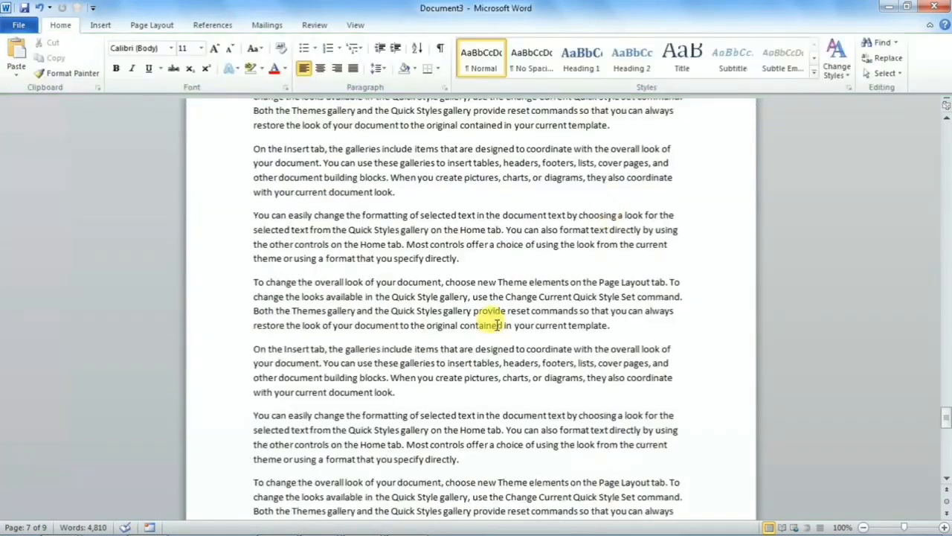
- Open the page 6 header and enter the text "Deepak EduWorld" in it
scroll(488, 330, "down", 1)
scroll(489, 329, "up", 20)
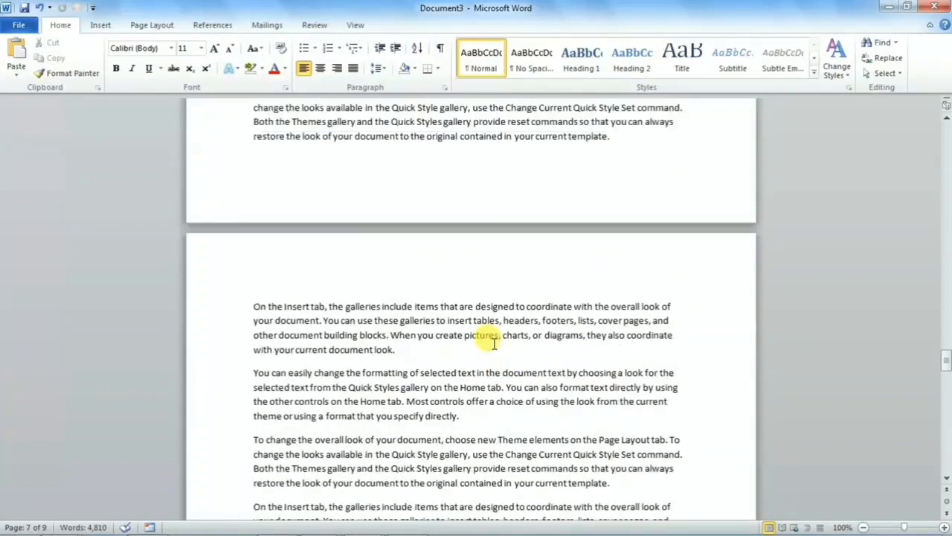
scroll(446, 346, "up", 10)
double_click(386, 196)
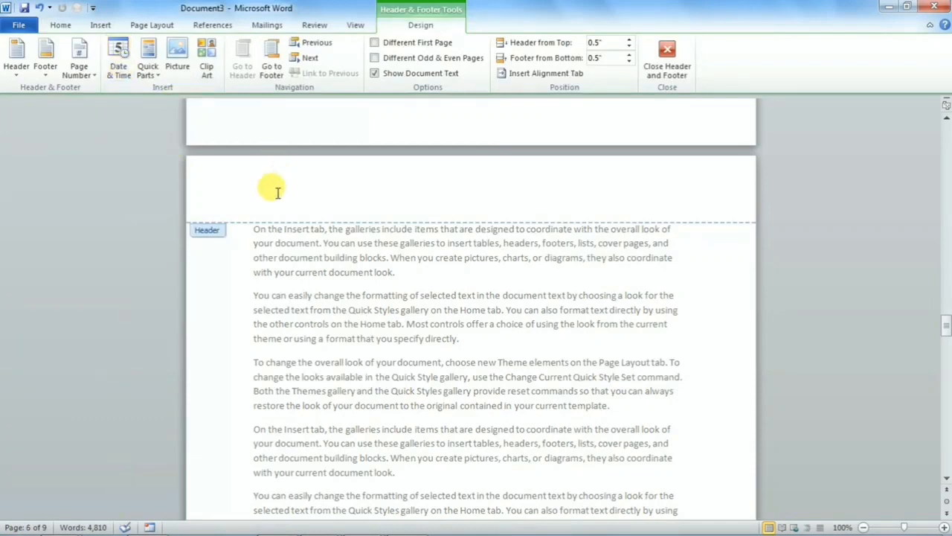
type("Deepak EduWorld")
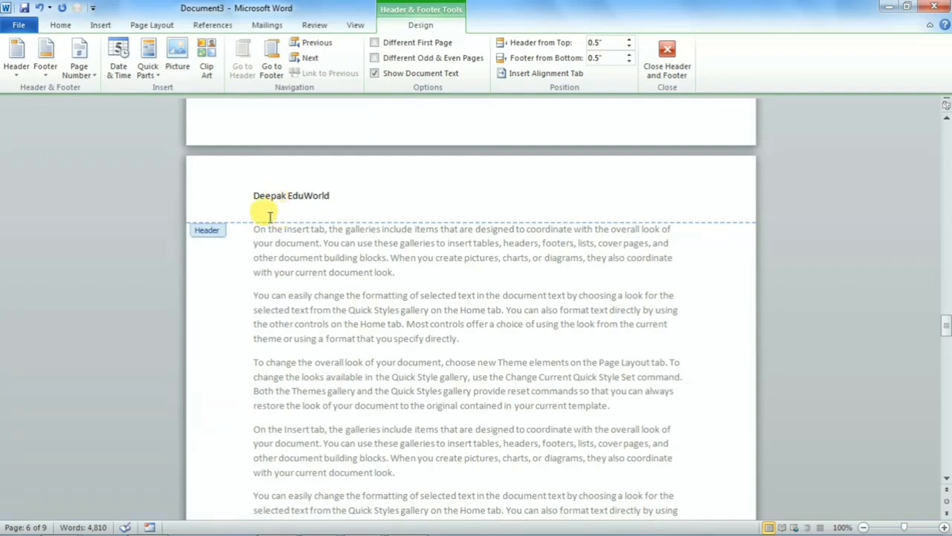
- Insert the date in the format "Wednesday, August 28, 2019" below the header text and close header and footer editing
left_click(120, 67)
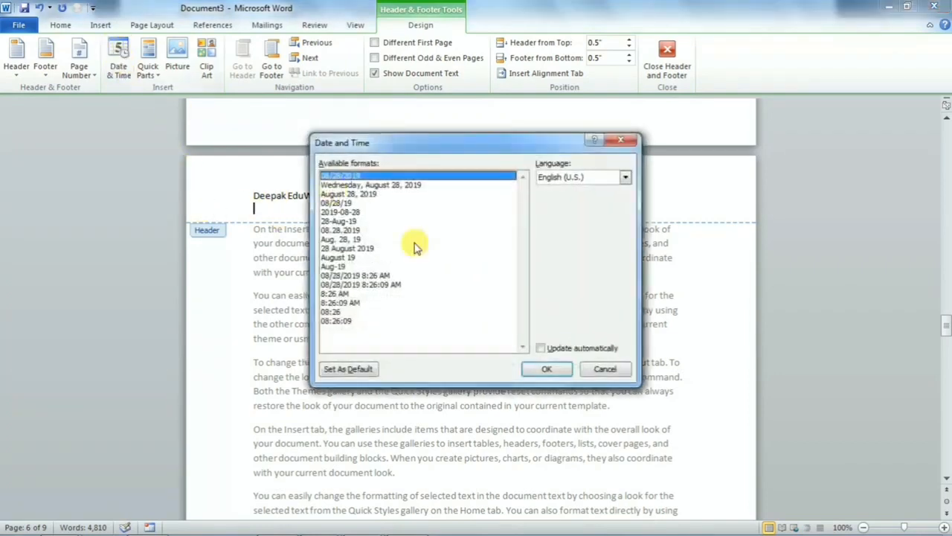
left_click(378, 185)
left_click(358, 266)
left_click(357, 276)
left_click(382, 186)
left_click(545, 368)
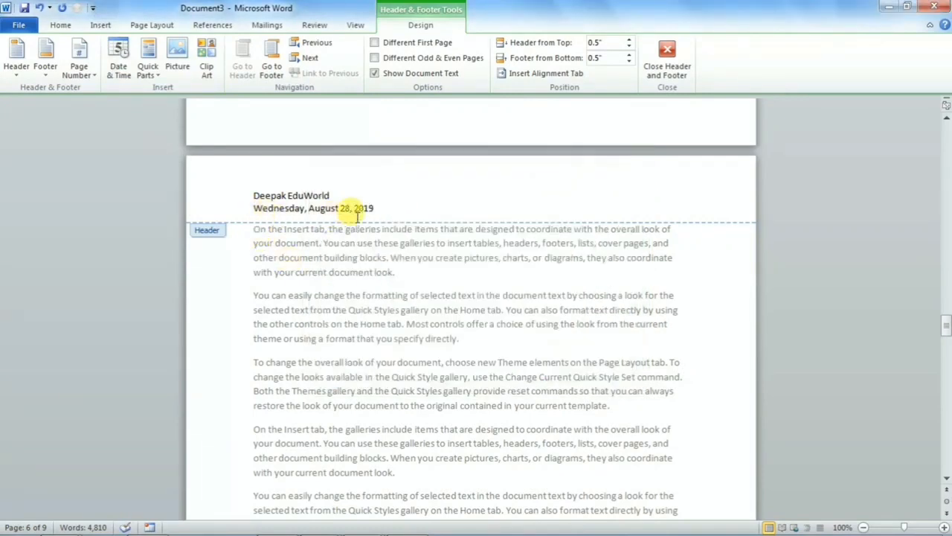
left_click(667, 59)
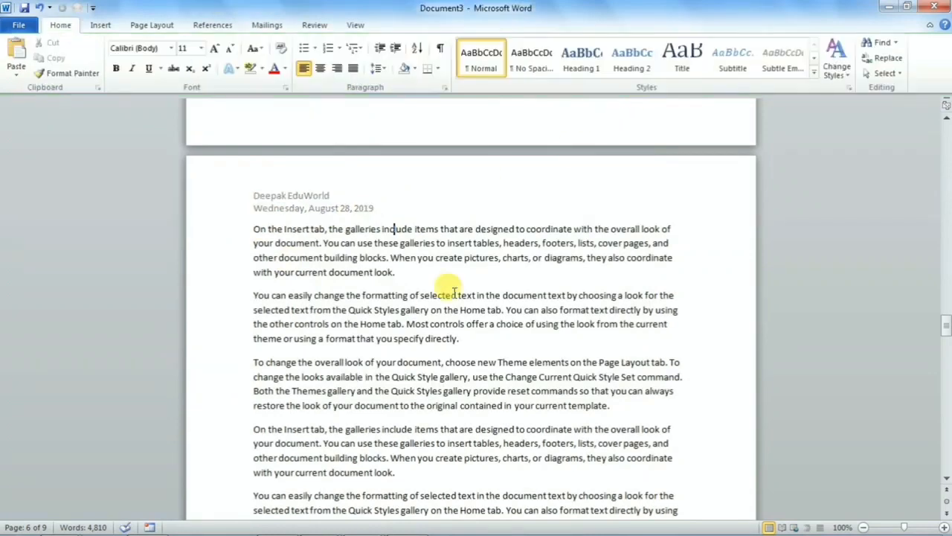
- Reopen the header on an earlier page, format both its text lines in red at 16 pt, and close header editing
scroll(290, 208, "up", 20)
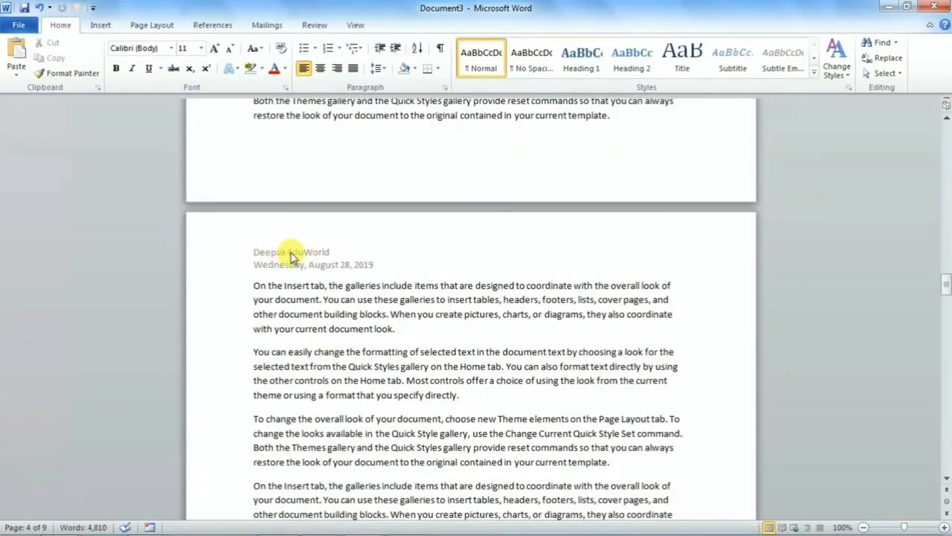
scroll(298, 268, "up", 15)
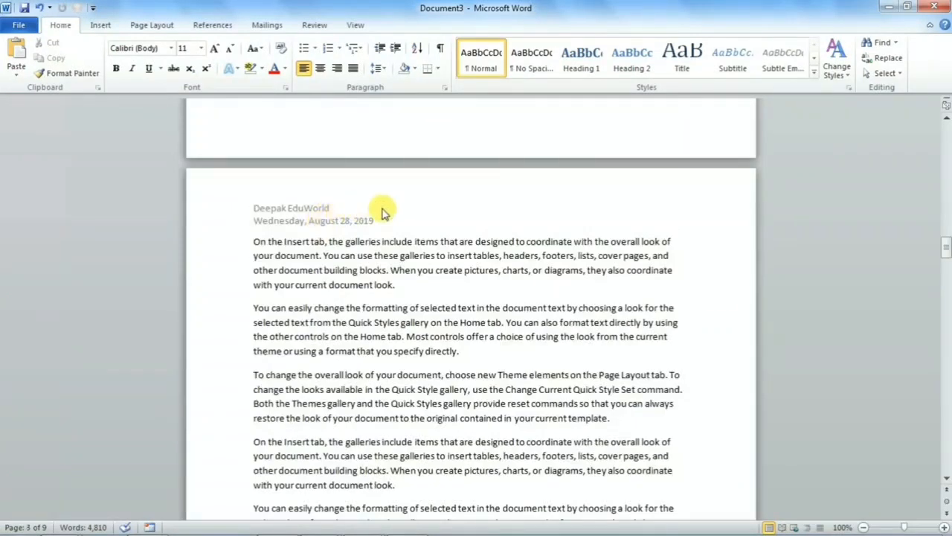
double_click(383, 213)
triple_click(197, 188)
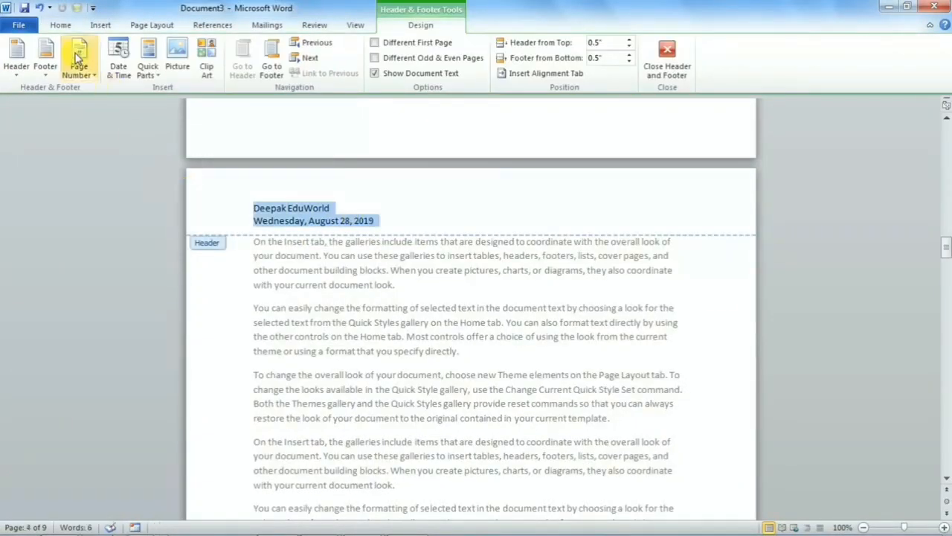
left_click(56, 28)
left_click(214, 51)
left_click(214, 50)
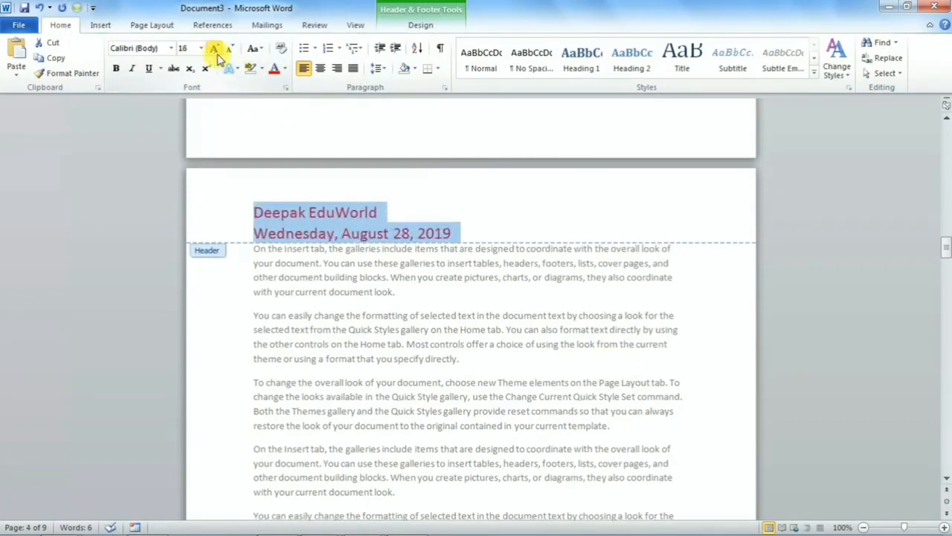
left_click(421, 24)
left_click(667, 65)
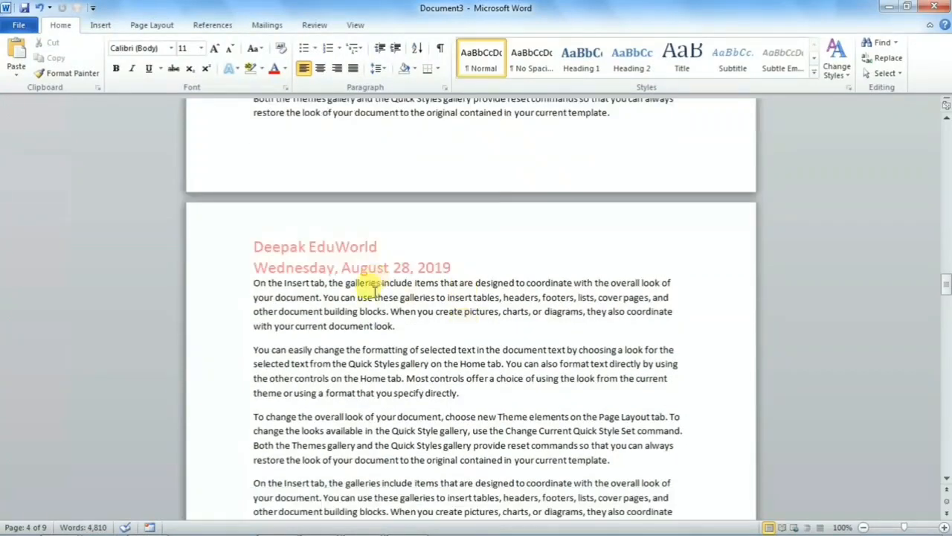
- Reopen the page 4 header and delete its title and date lines
scroll(416, 312, "up", 15)
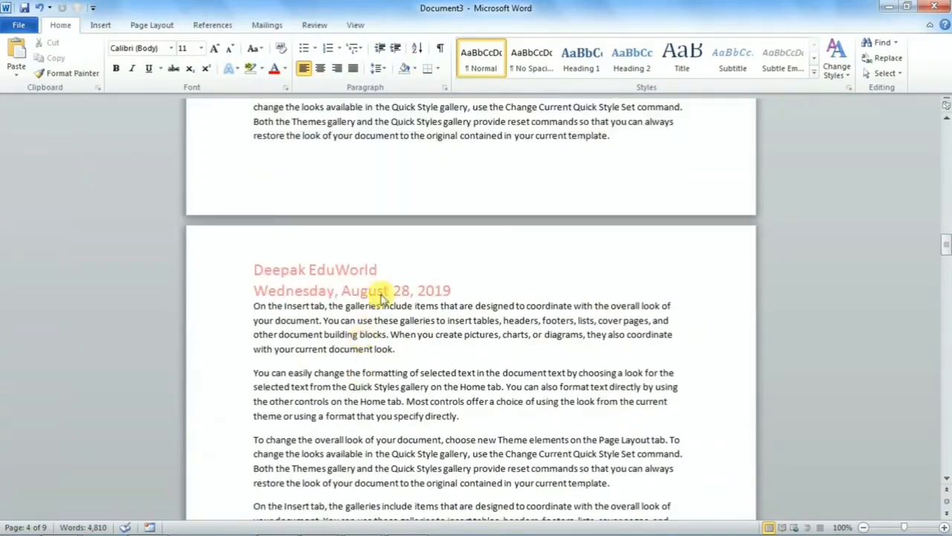
double_click(402, 259)
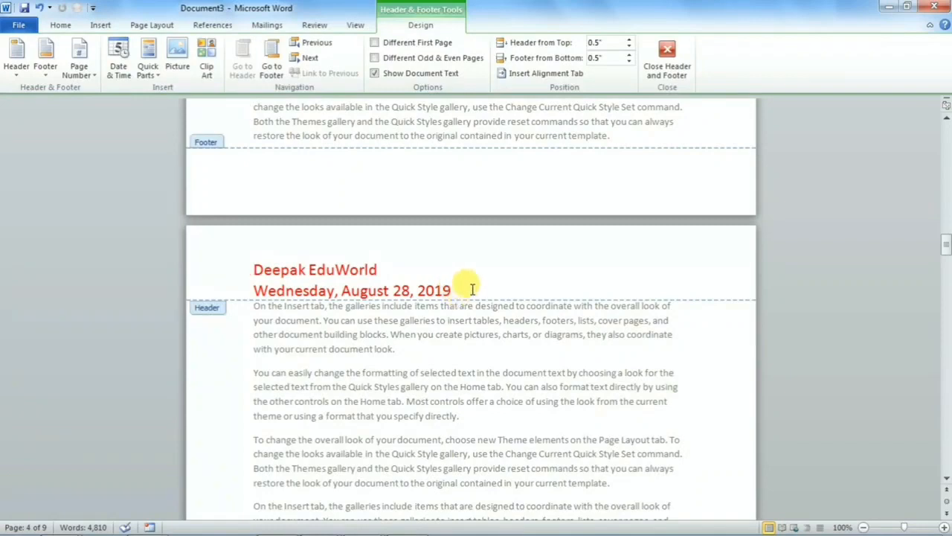
left_click_drag(467, 285, 232, 250)
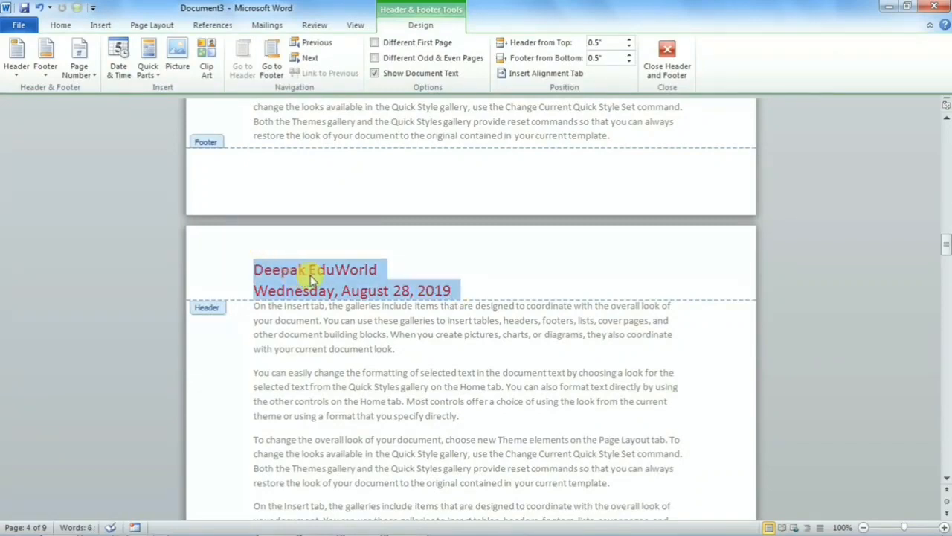
left_click(19, 69)
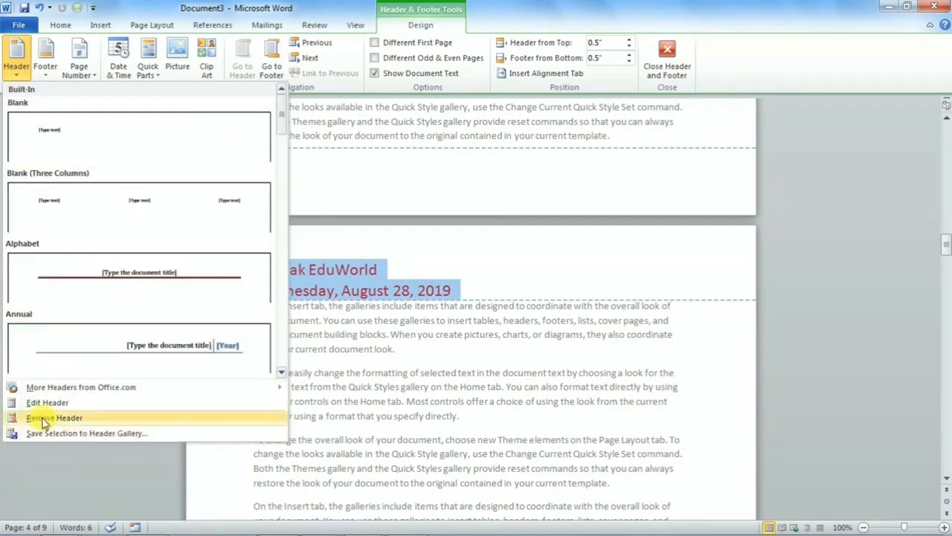
left_click(455, 291)
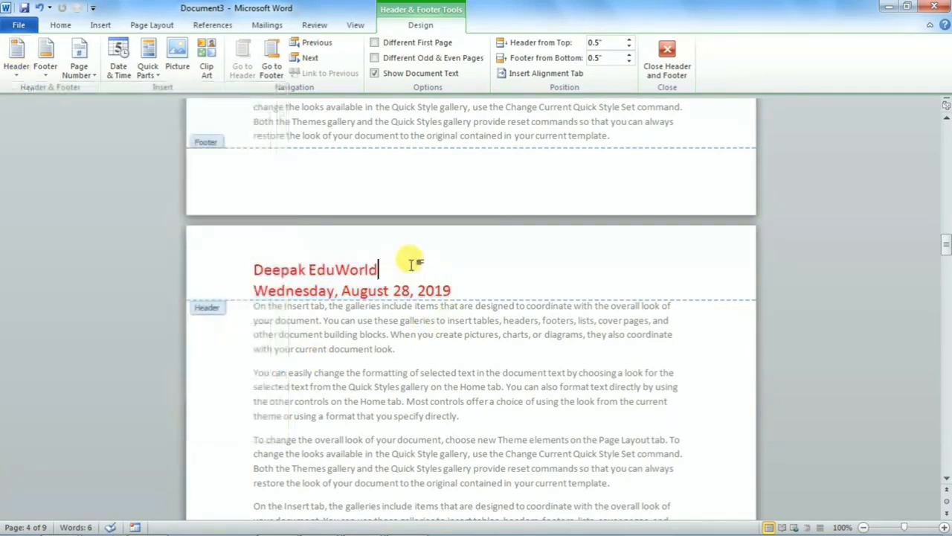
left_click_drag(451, 288, 219, 268)
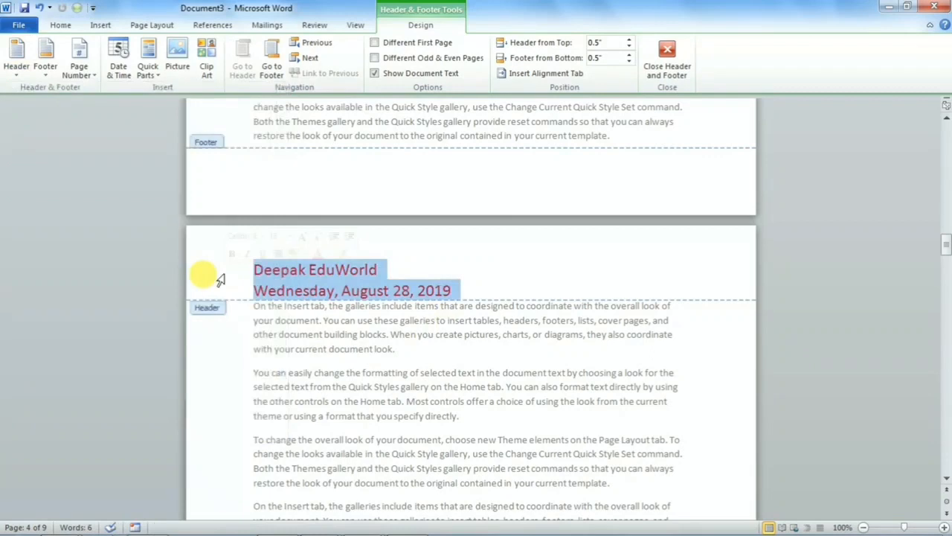
key("Delete")
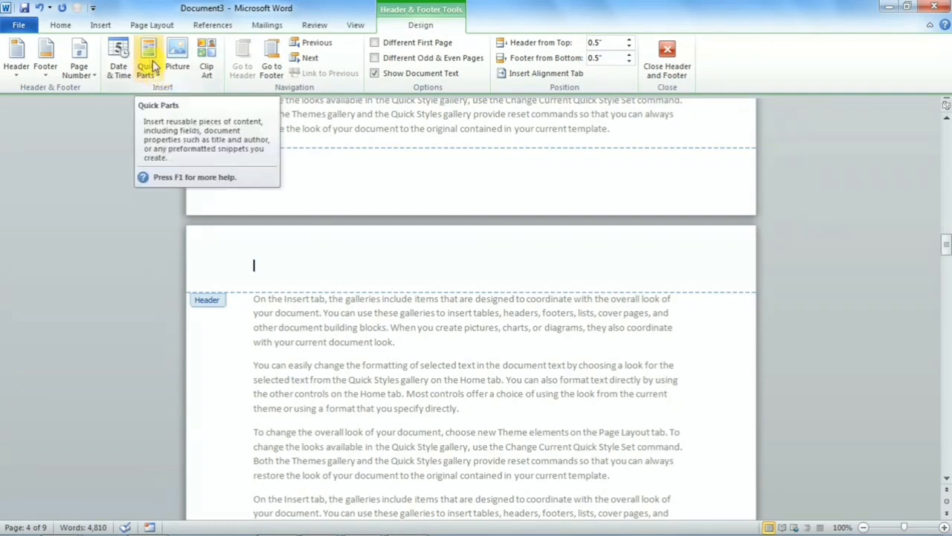
left_click(197, 207)
left_click(100, 25)
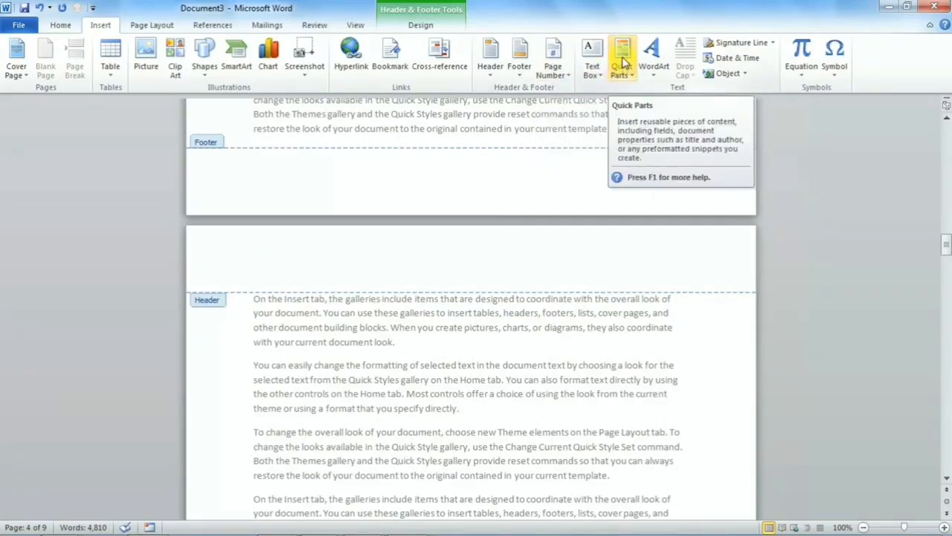
left_click(358, 239)
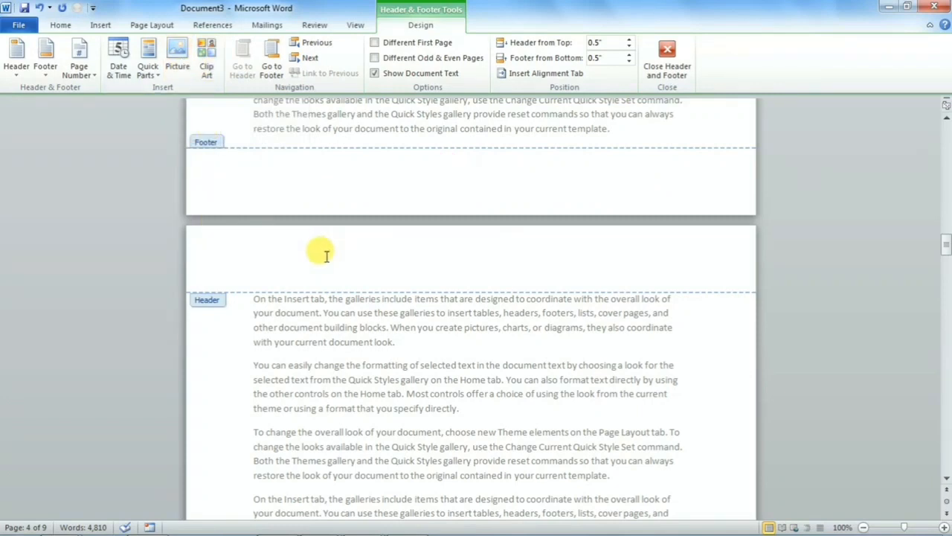
- Insert the Tulips picture from the Sample Pictures folder into the page 4 header
left_click(179, 65)
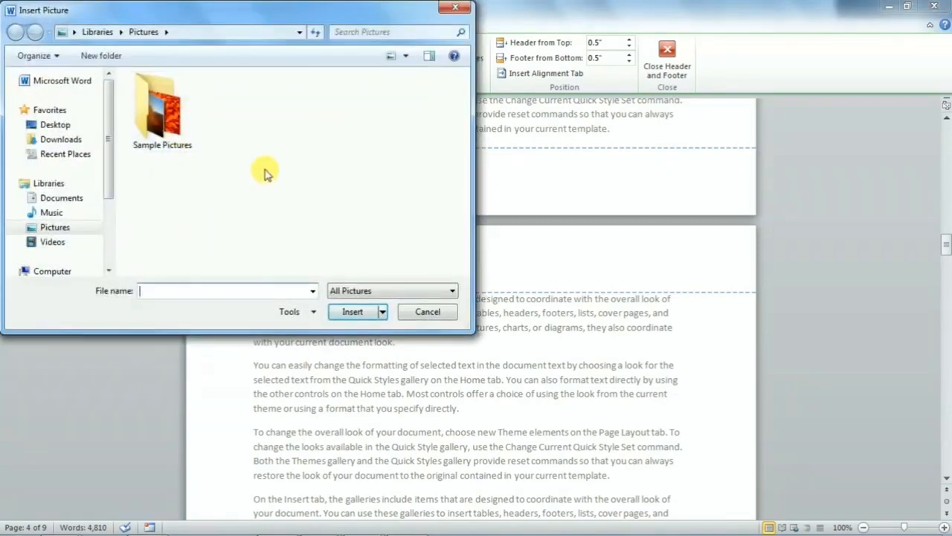
double_click(181, 142)
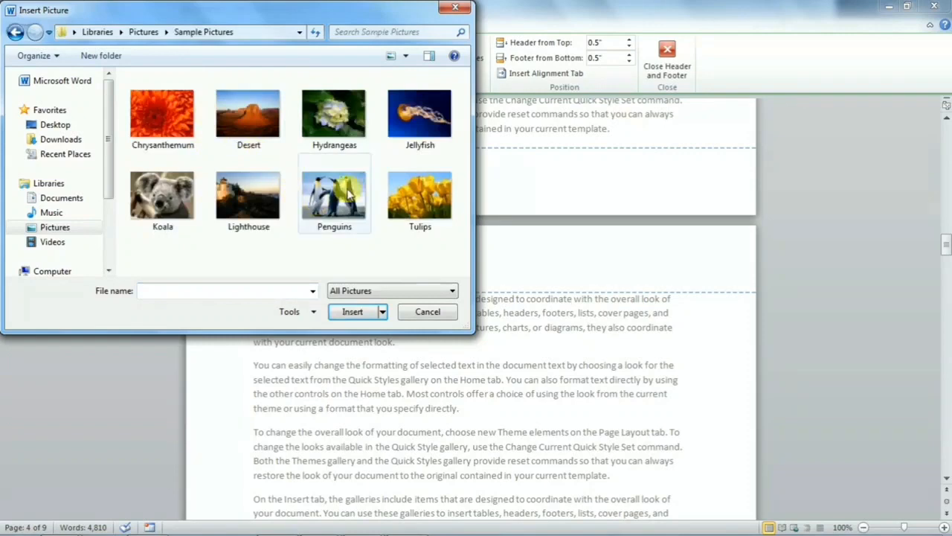
double_click(414, 200)
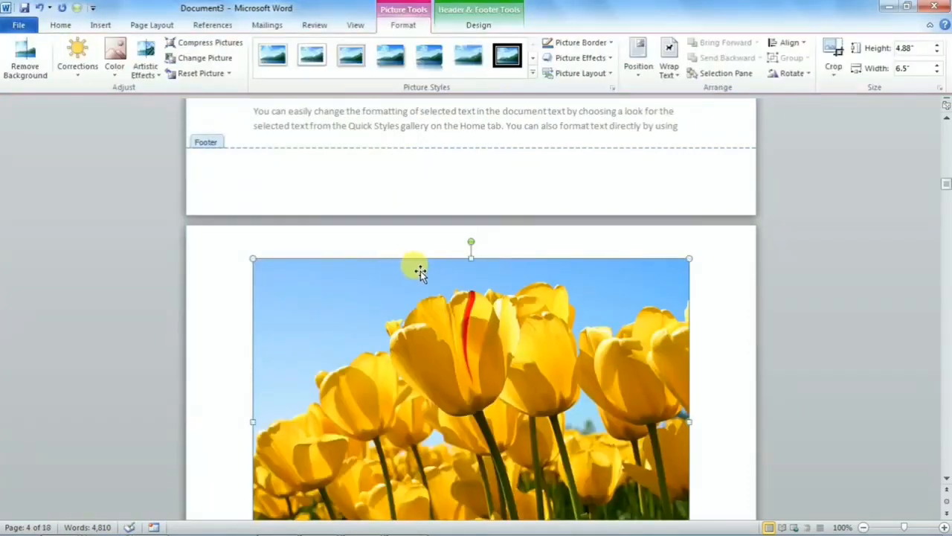
- Shrink the tulips picture in the header to about 0.49" wide by 0.37" high and deselect it
scroll(419, 270, "down", 3)
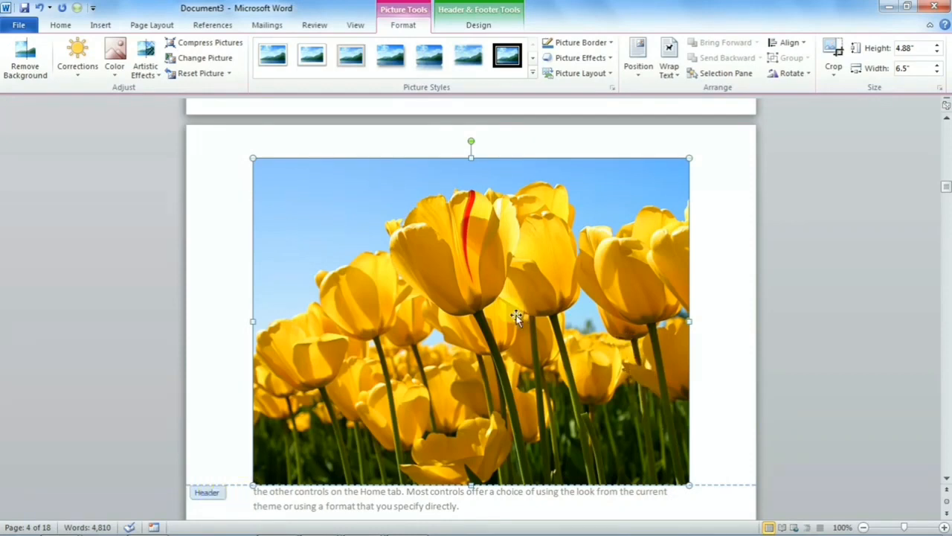
left_click_drag(690, 484, 278, 186)
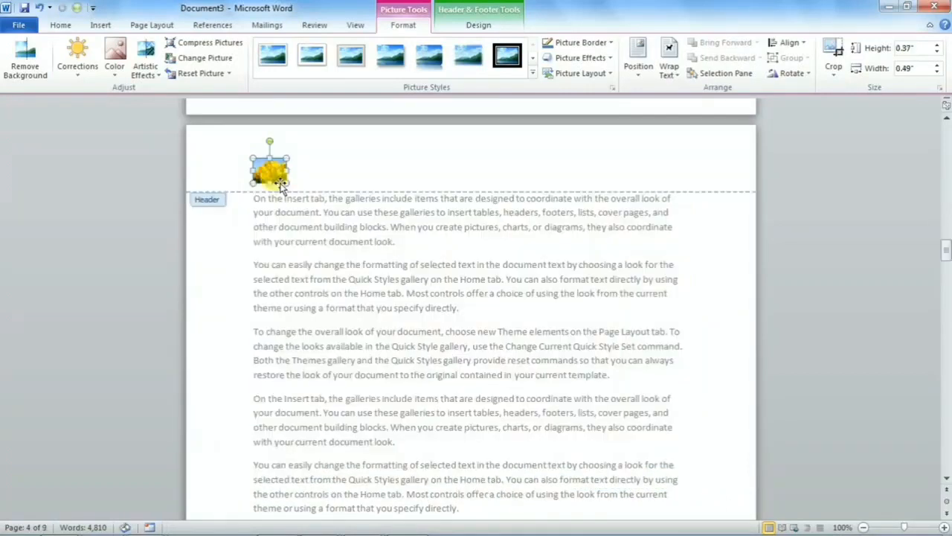
left_click(306, 177)
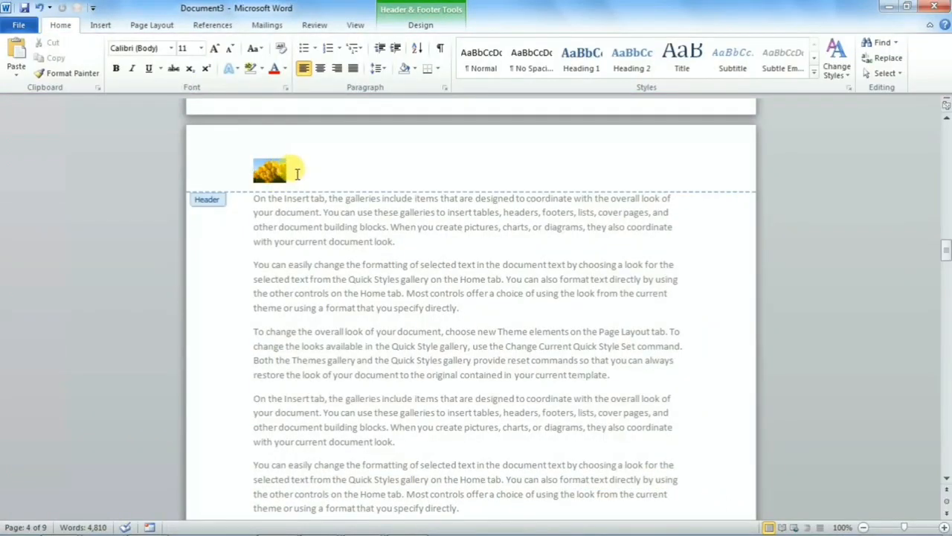
left_click(269, 169)
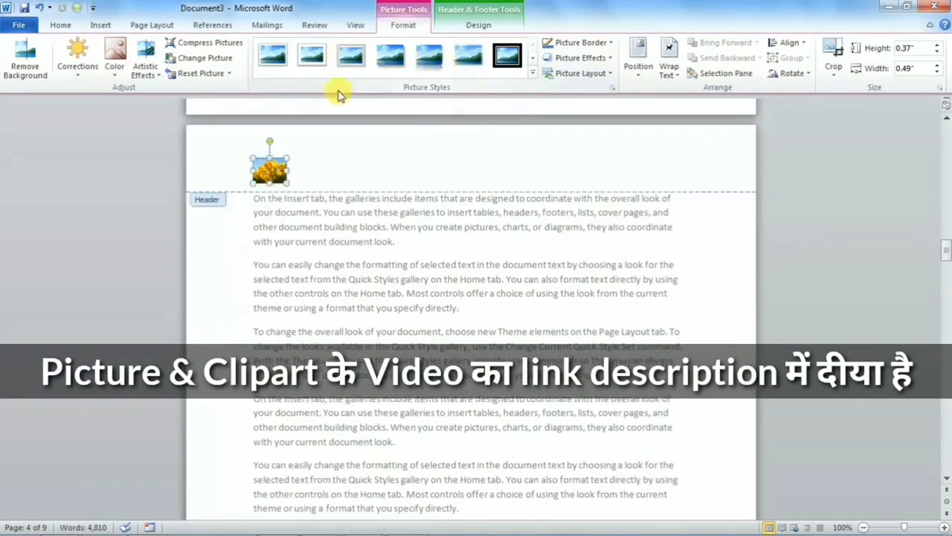
left_click(359, 158)
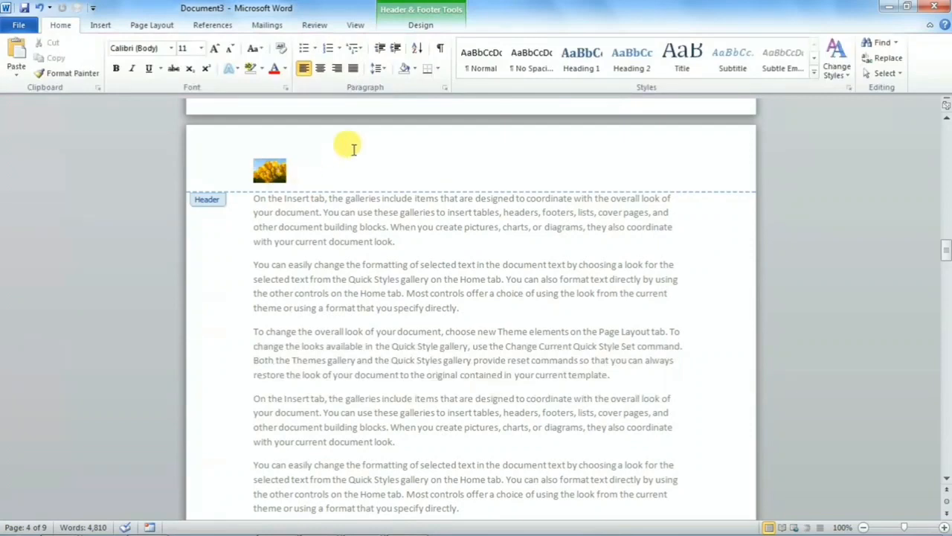
- Close header editing and check the header picture on the other pages
double_click(325, 292)
scroll(327, 298, "down", 10)
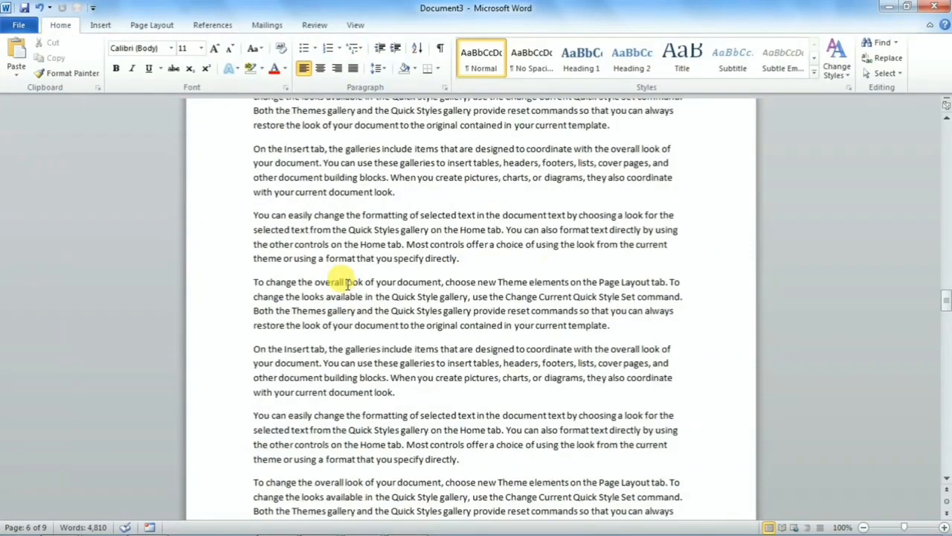
scroll(334, 298, "up", 15)
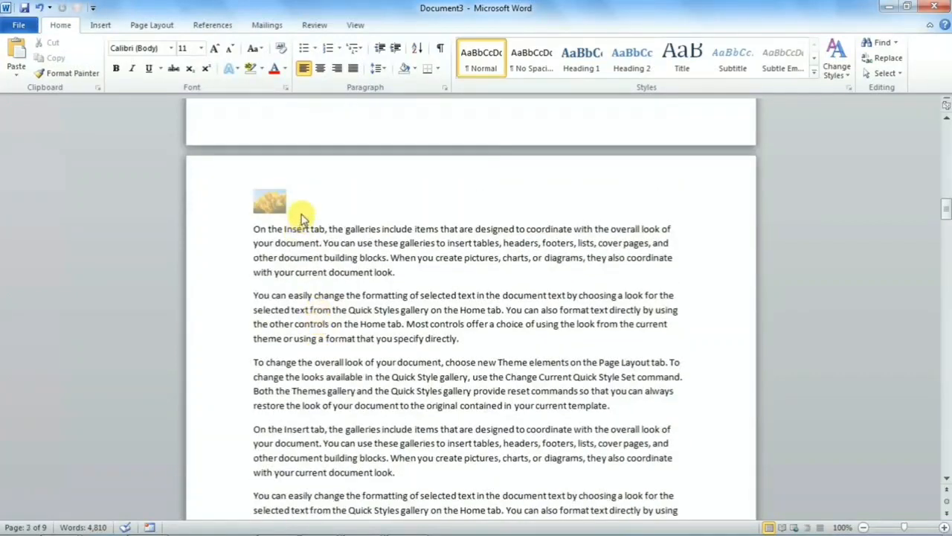
- Reopen the page 3 header and delete the tulips picture from it
double_click(334, 195)
left_click(268, 201)
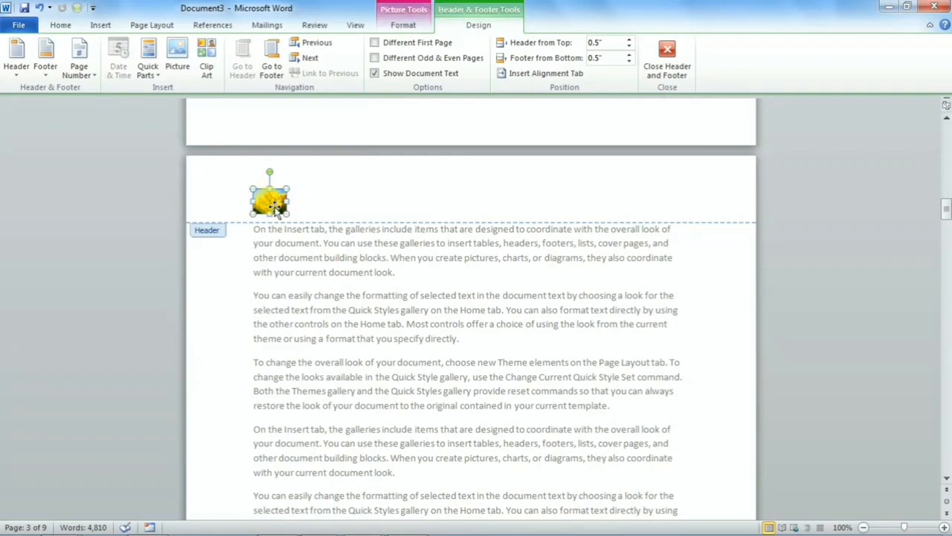
key("Delete")
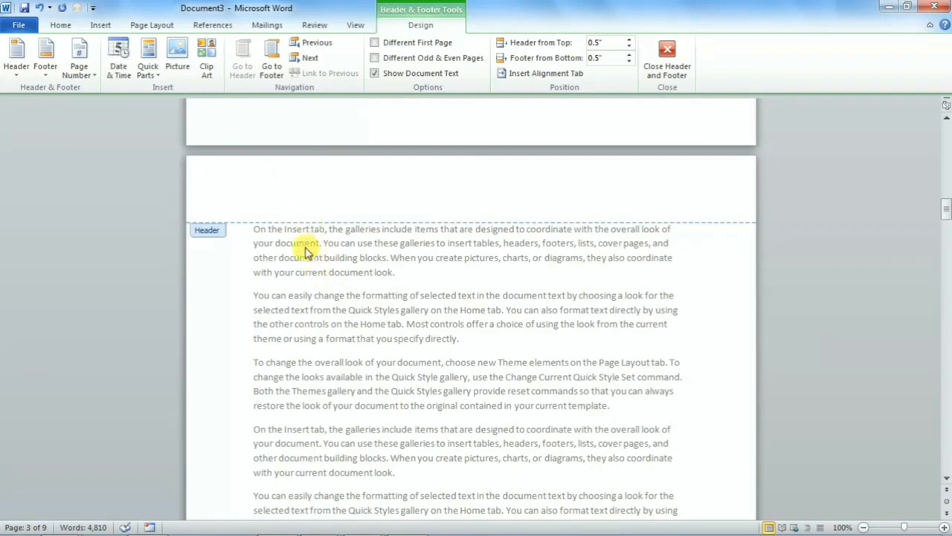
scroll(304, 259, "down", 8)
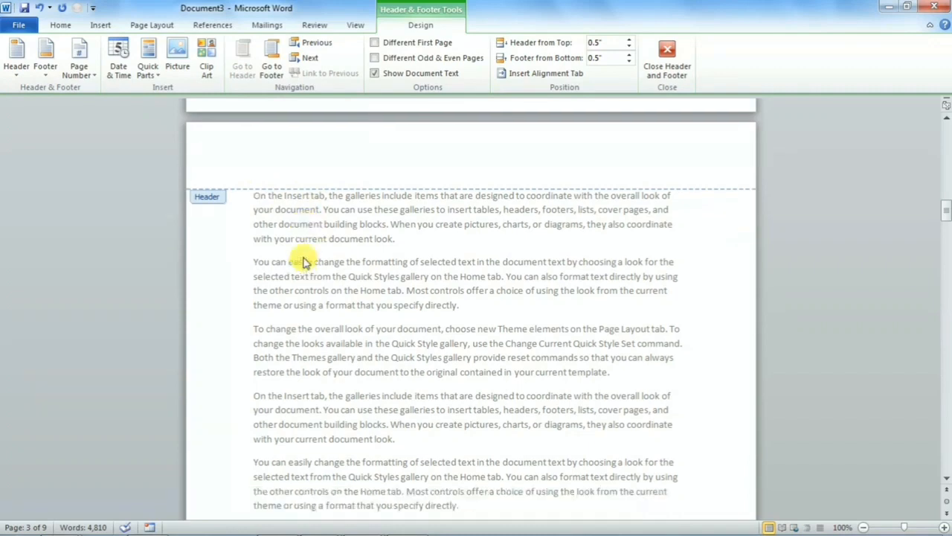
scroll(303, 380, "down", 2)
left_click(279, 452)
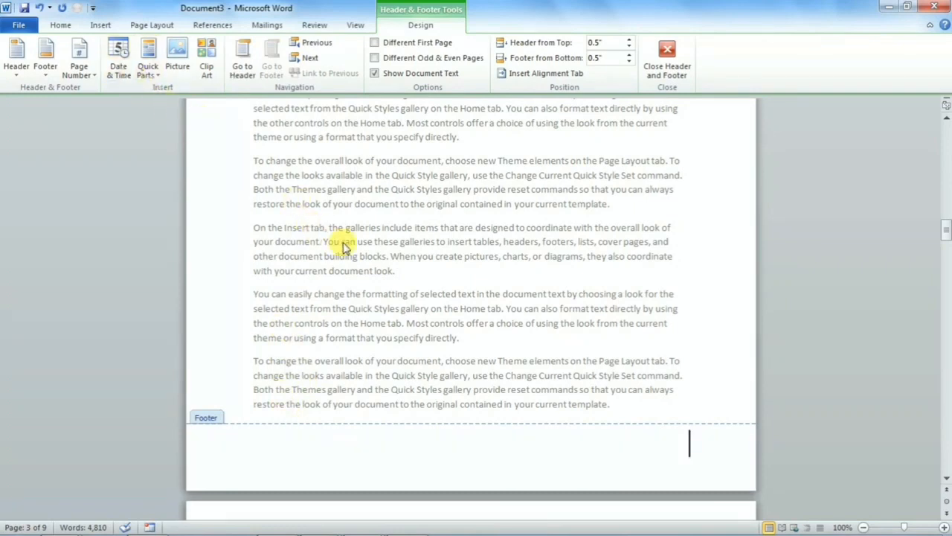
scroll(356, 269, "down", 7)
- List all available clip art and insert the eye exam illustration into the page 3 header
left_click(289, 284)
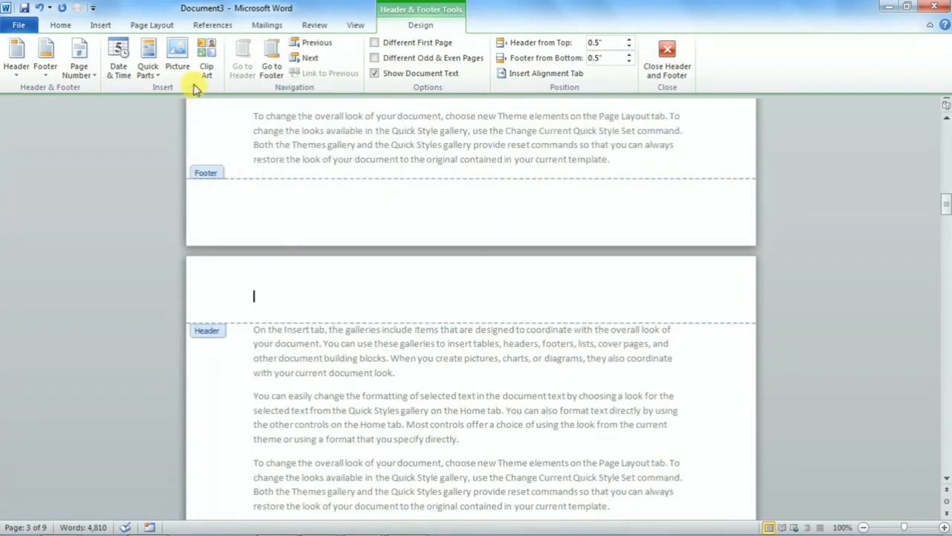
left_click(179, 66)
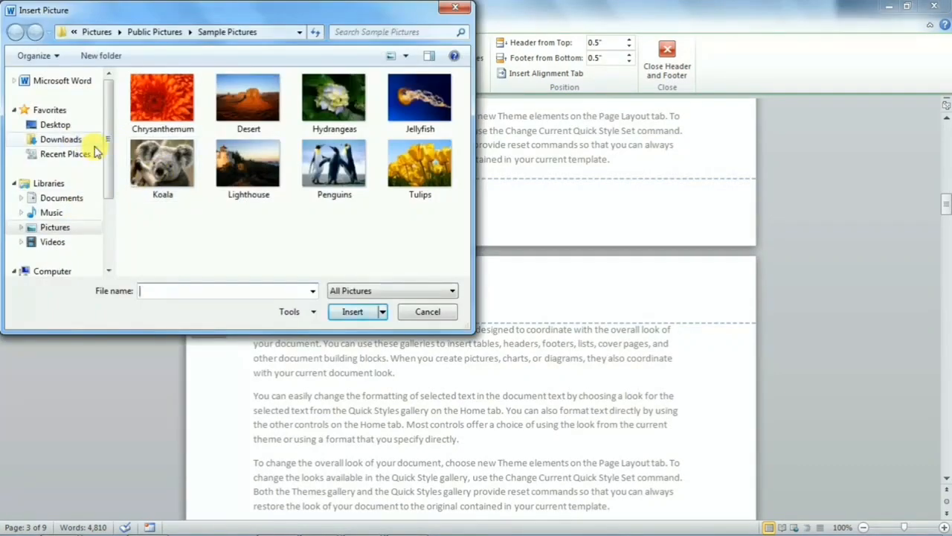
left_click(457, 11)
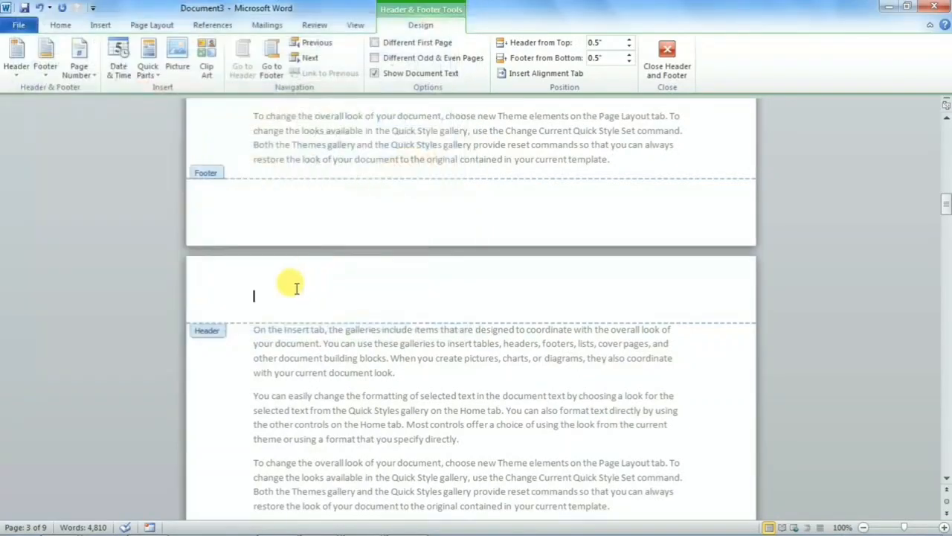
left_click(207, 64)
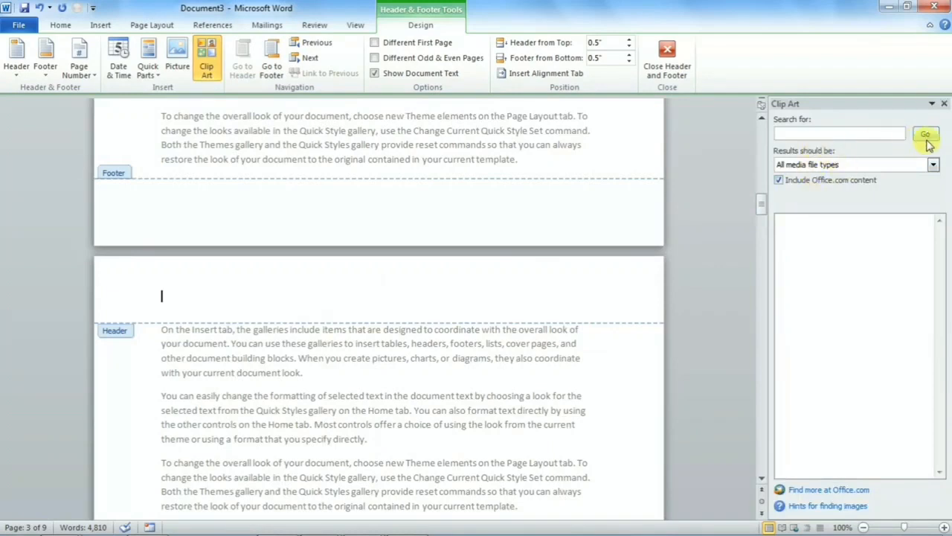
left_click(926, 134)
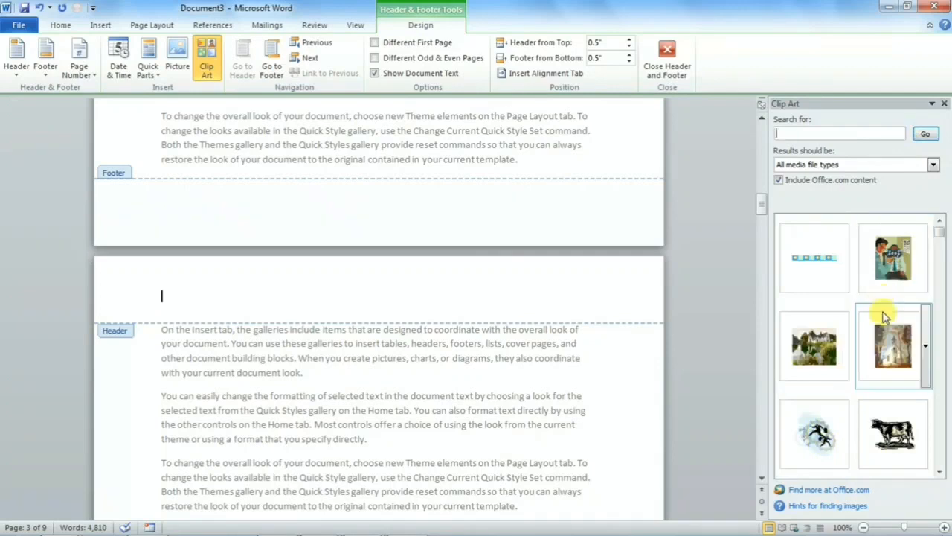
left_click(893, 272)
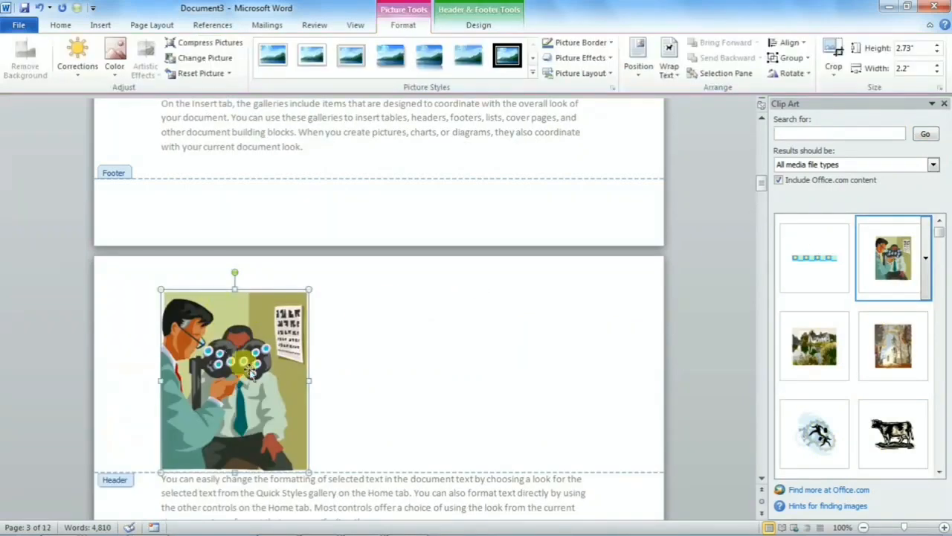
- Shrink the header clip art to about 1.13" high by 0.91" wide and dismiss the clip art search
left_click_drag(308, 470, 223, 364)
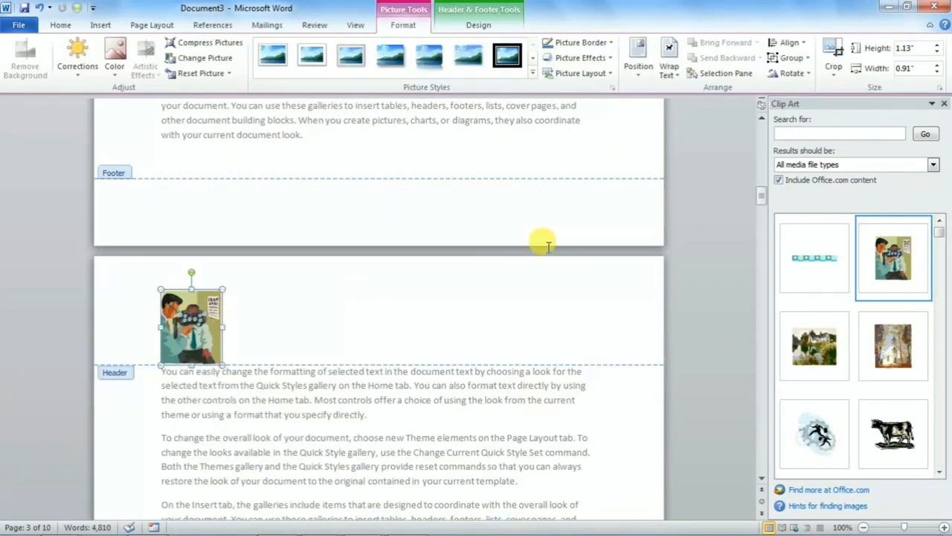
left_click(946, 108)
- Close header editing and check the clip art in the headers of the following pages
left_click(480, 25)
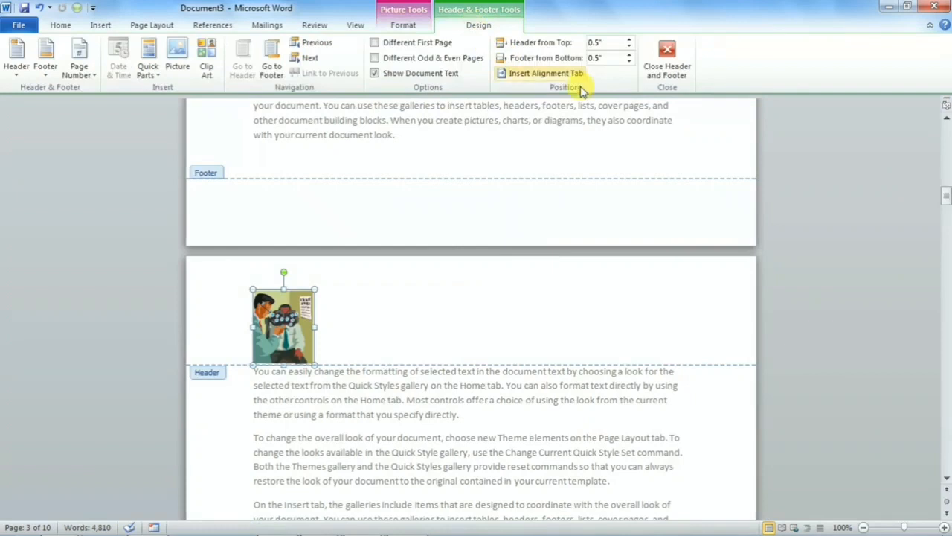
left_click(667, 66)
scroll(437, 303, "down", 15)
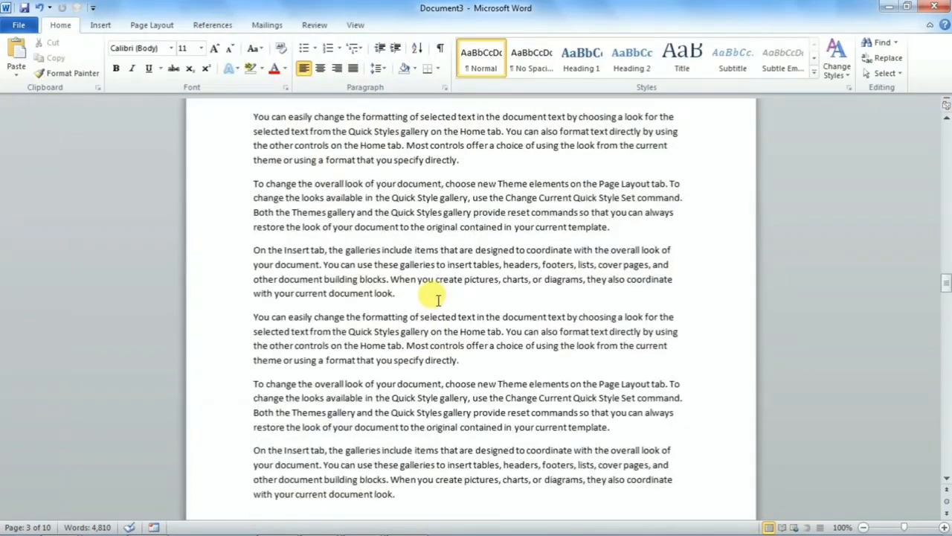
scroll(436, 298, "up", 4)
- Reopen the page 5 header and delete the clip art from it
double_click(350, 308)
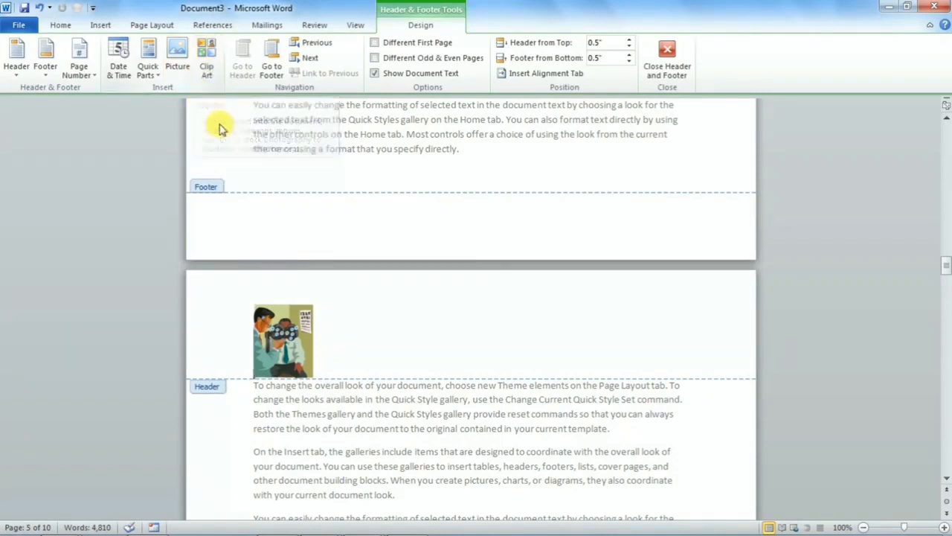
left_click(208, 68)
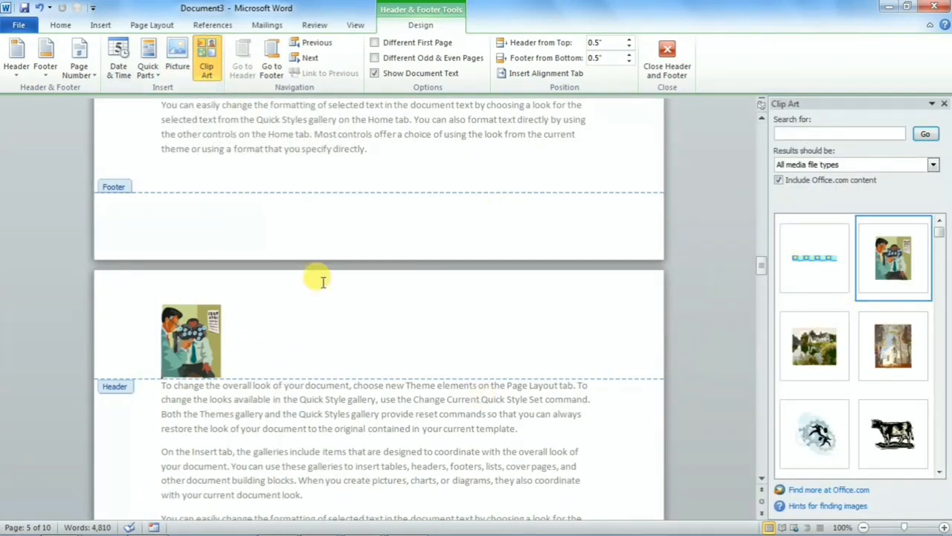
left_click(943, 104)
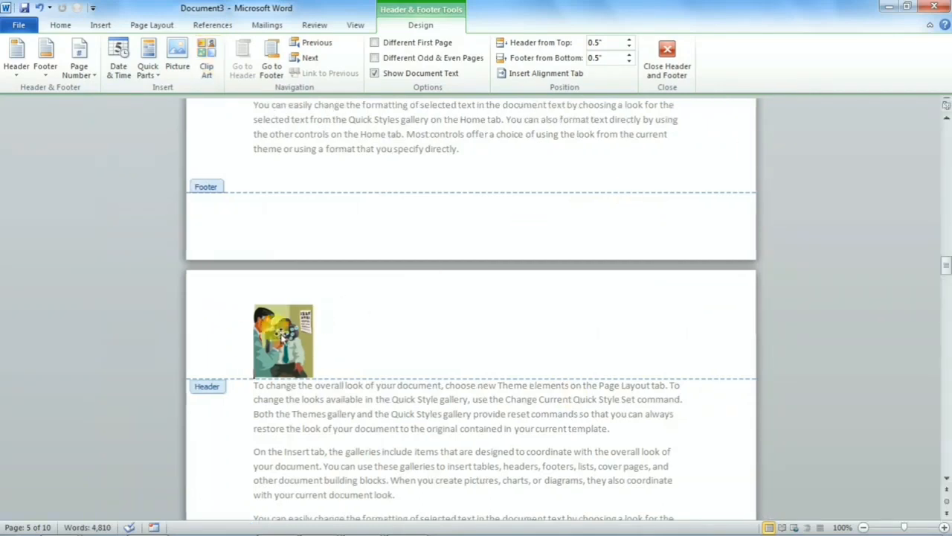
left_click(271, 344)
key("Delete")
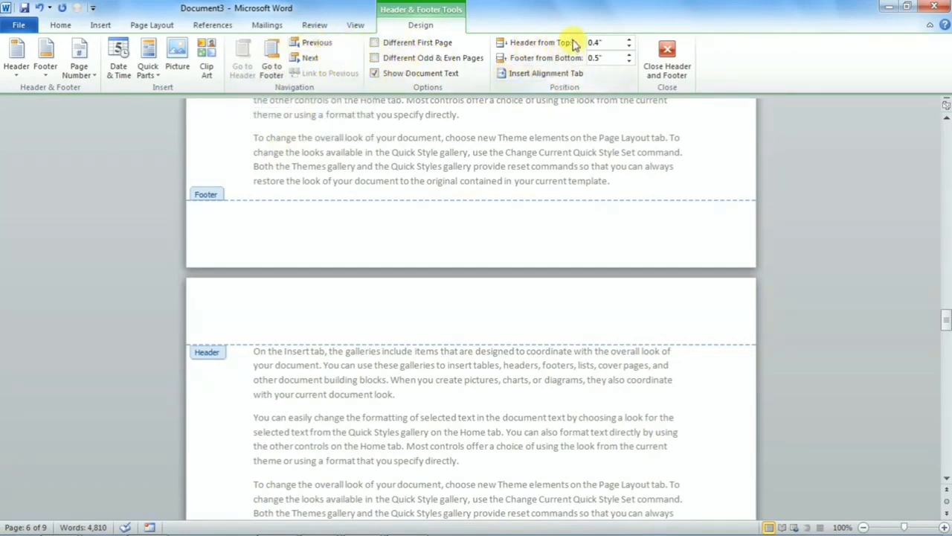
- Enter "Yryurturtut6ru tutut6u" in the page 6 header and set the header's distance from the top to 0.9"
type("yryurturtut6ru tutut6u")
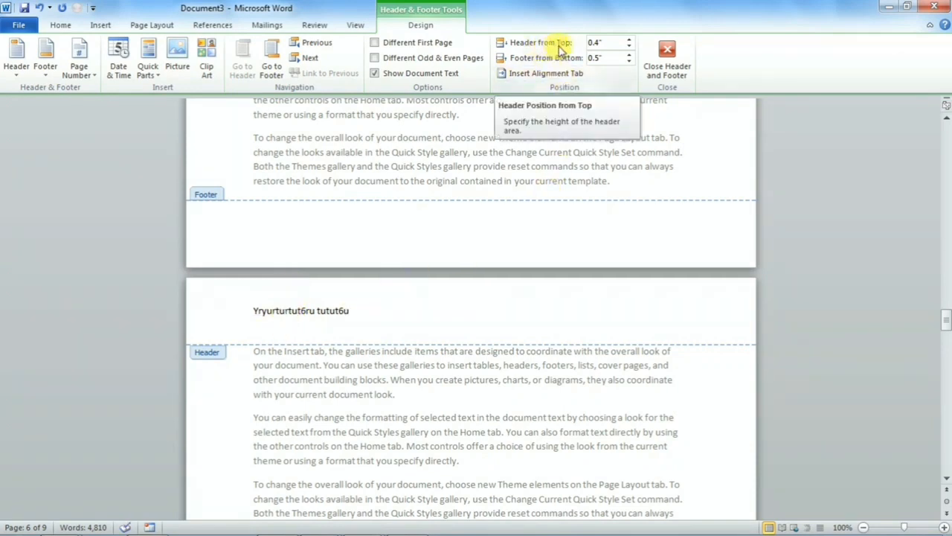
left_click(629, 42)
left_click(630, 41)
left_click(629, 42)
left_click(629, 42)
left_click(629, 41)
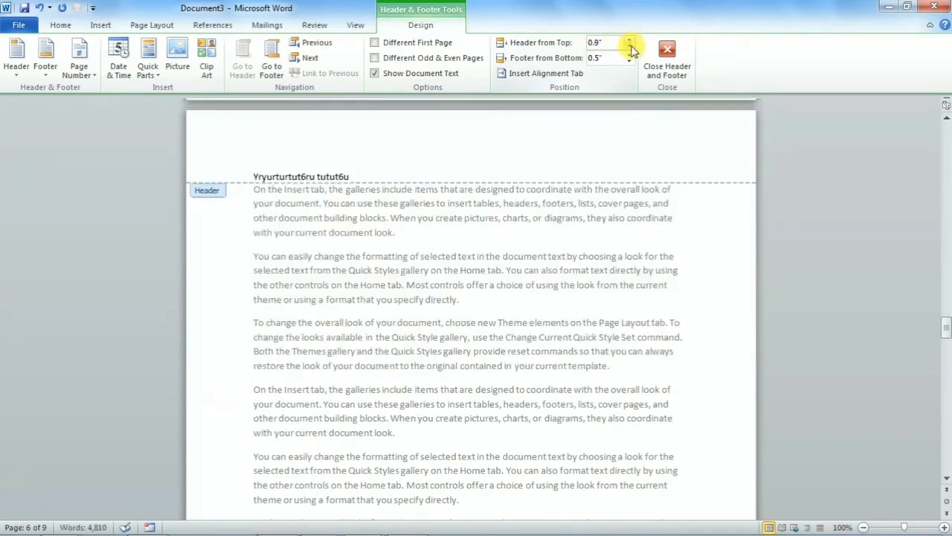
- Try header distances of 0.2" and 0.5" from the top, ending on 0.2"
left_click(629, 50)
left_click(629, 50)
left_click(629, 50)
left_click(630, 50)
left_click(629, 49)
left_click(630, 49)
left_click(629, 50)
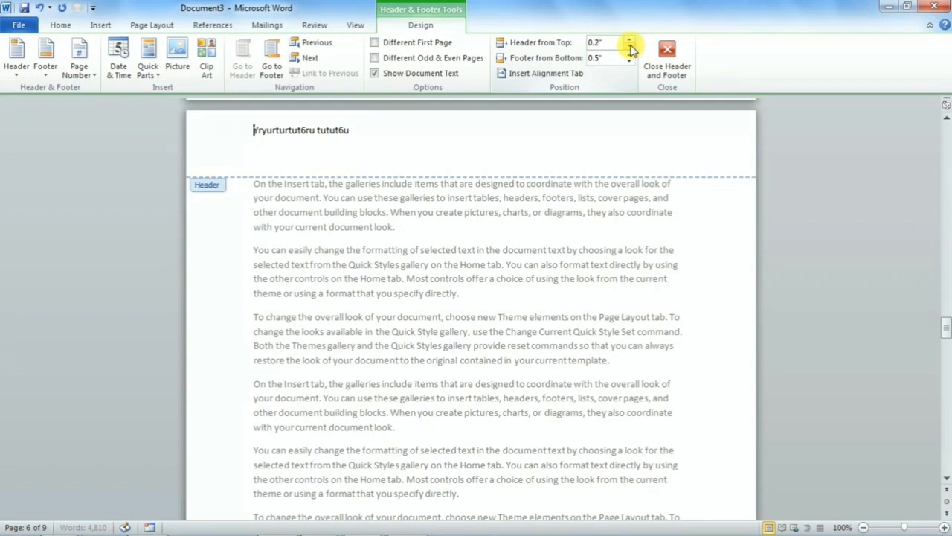
left_click(630, 42)
left_click(629, 42)
left_click(629, 42)
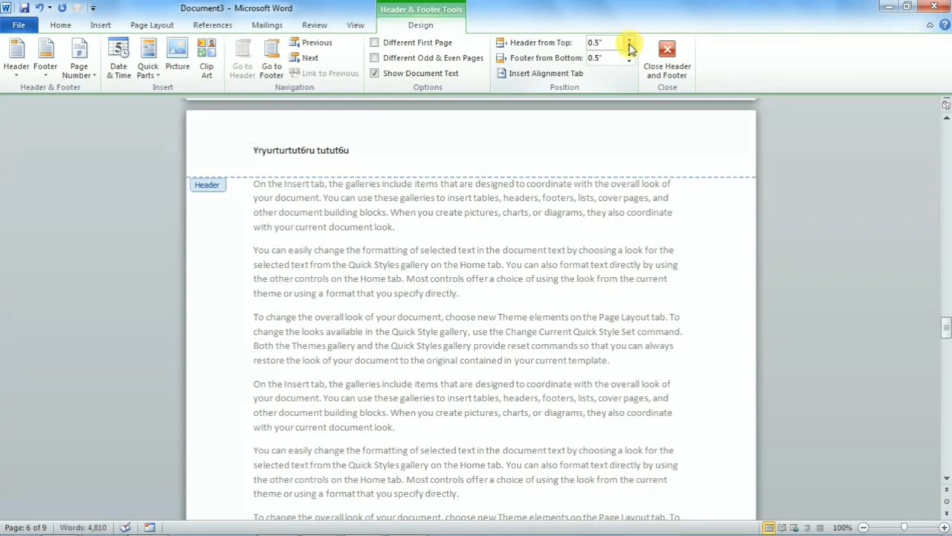
left_click(629, 49)
left_click(630, 49)
left_click(629, 49)
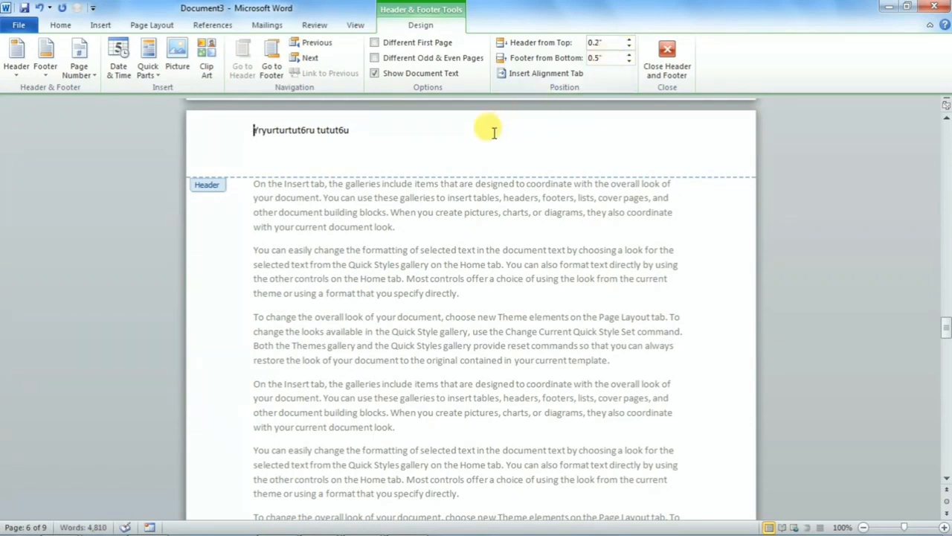
- Enter "rytryuruyru" in the page 6 footer
scroll(389, 255, "down", 10)
left_click(343, 419)
type("rytryuruyru")
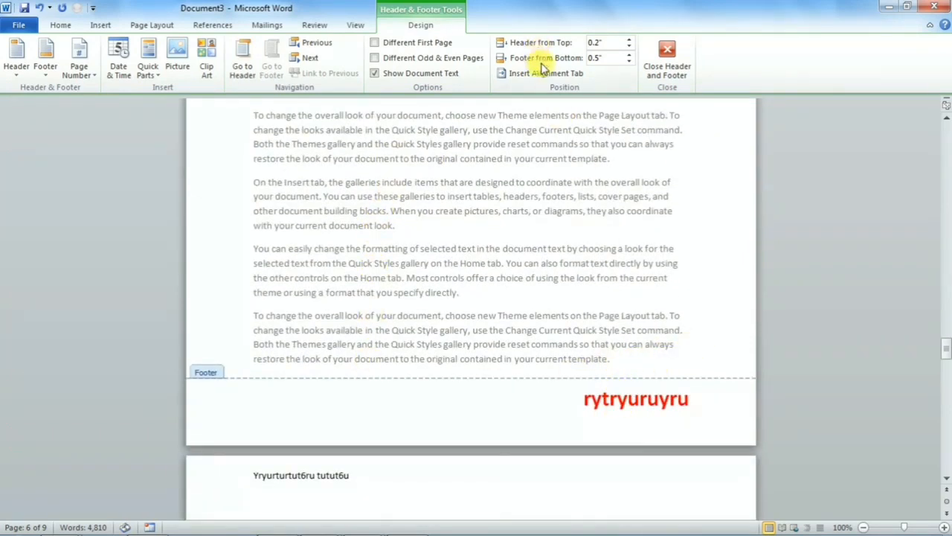
- Adjust the footer's distance from the bottom down and up, ending on 0.3"
left_click(628, 61)
left_click(628, 61)
left_click(628, 55)
left_click(628, 55)
left_click(628, 55)
left_click(629, 62)
left_click(628, 62)
left_click(628, 61)
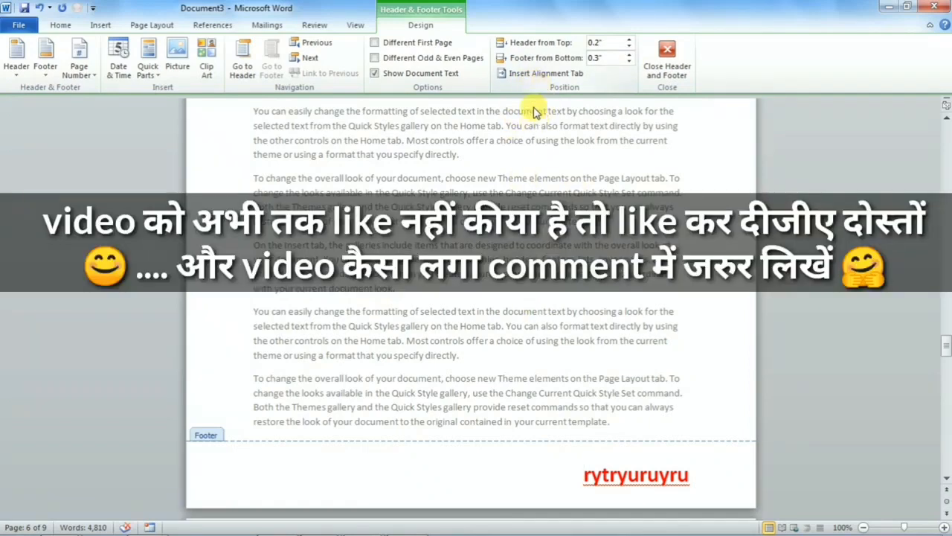
- Replace the page 6 footer text with a right alignment tab relative to the margin, using leader 5, followed by "t yityijtyityityi"
left_click_drag(583, 475, 701, 478)
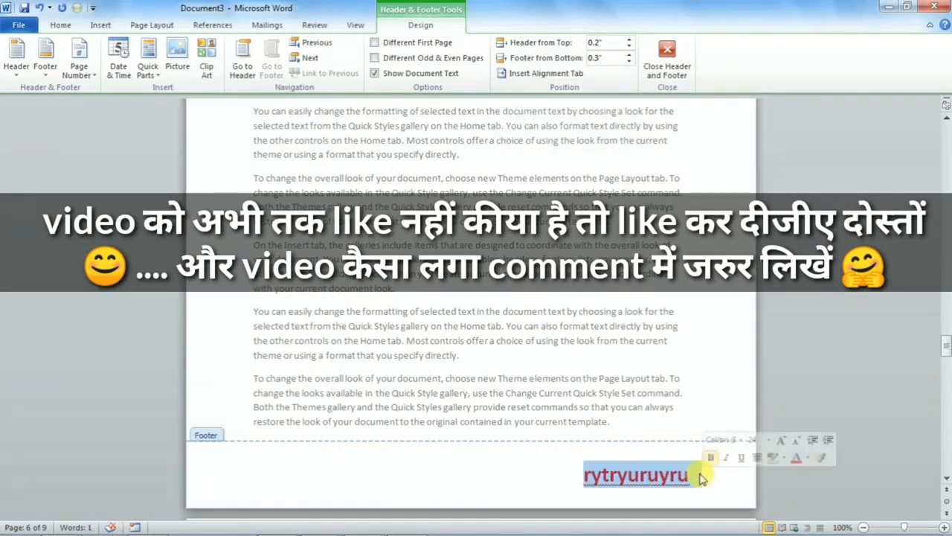
key("Delete")
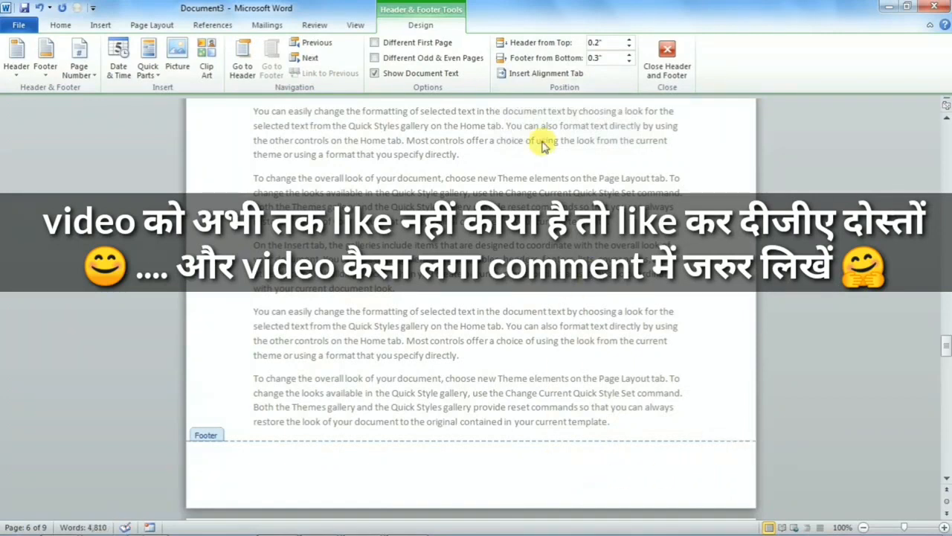
left_click(529, 74)
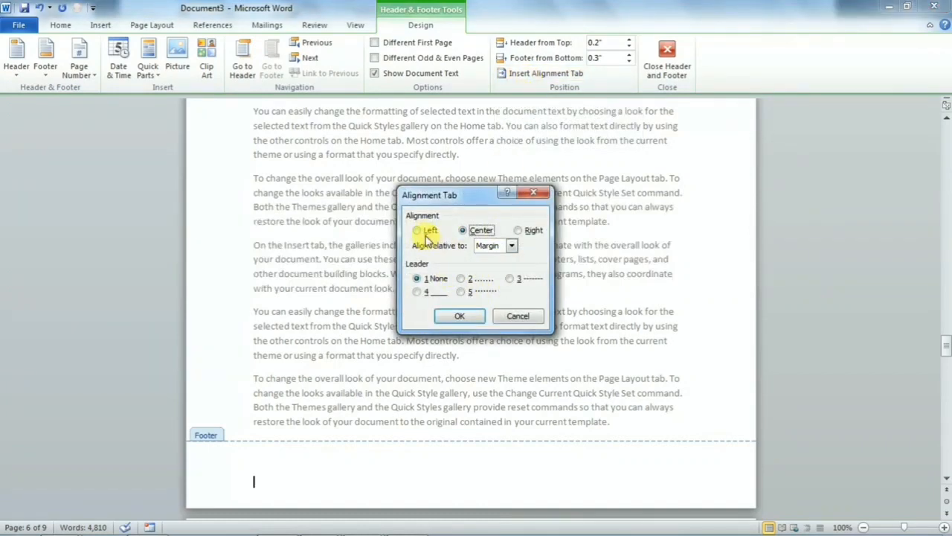
left_click(522, 235)
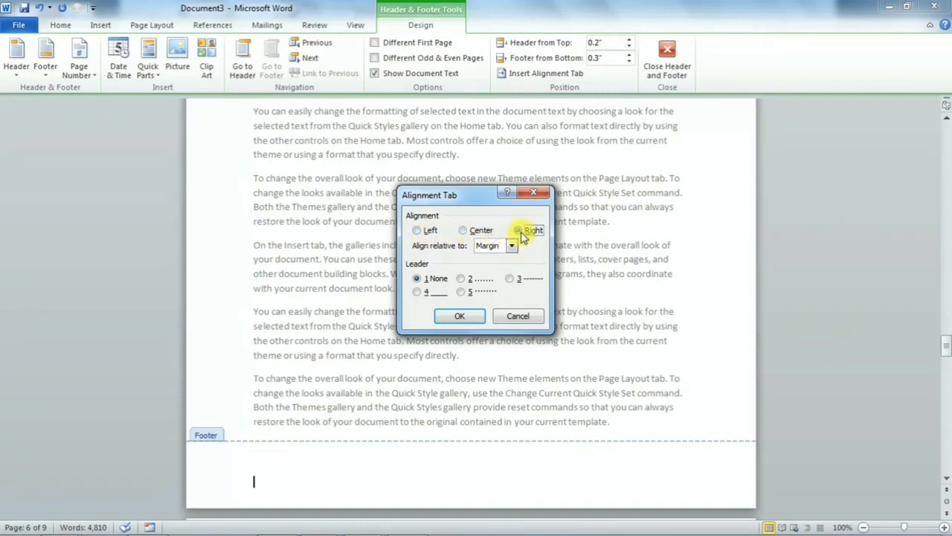
left_click(461, 293)
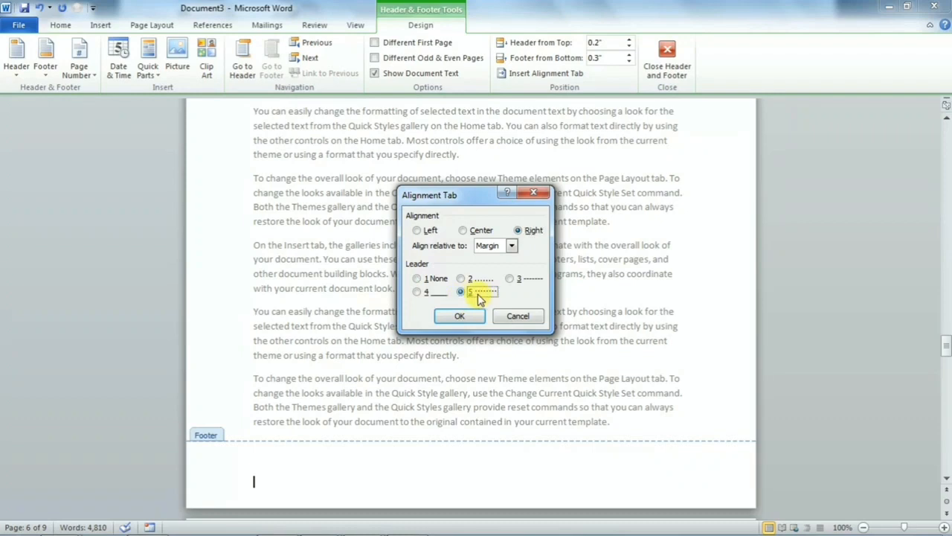
left_click(462, 316)
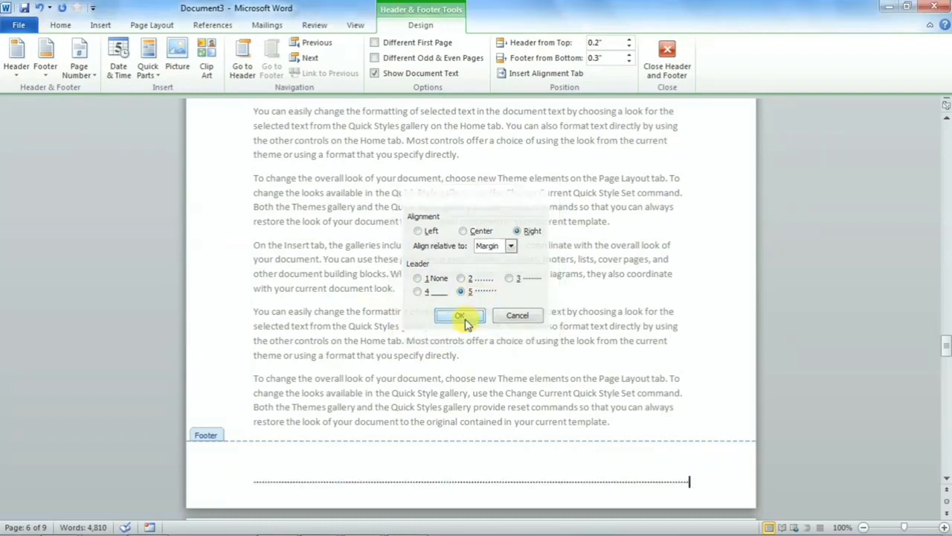
type("t yityijtyityityi")
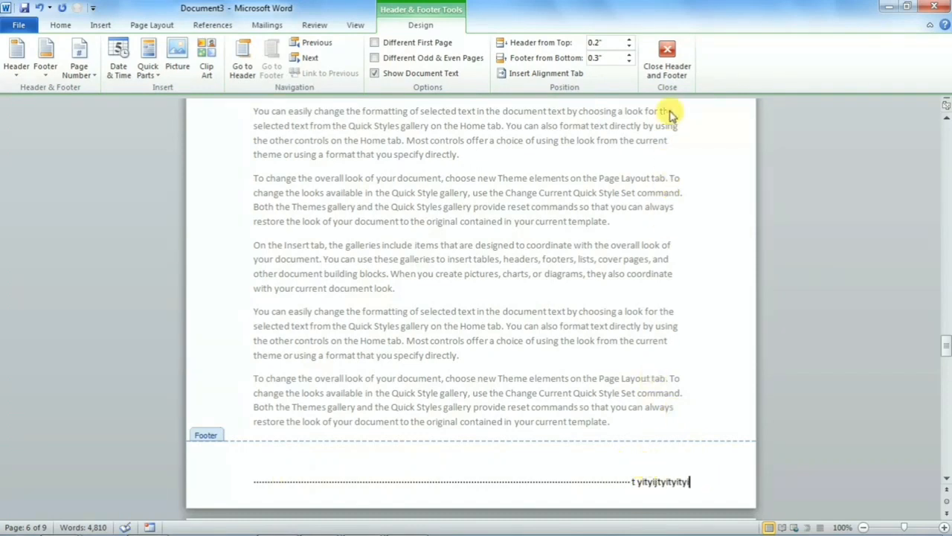
- Close footer editing and check the page 6 footer with its dotted leader
left_click(666, 58)
scroll(542, 340, "down", 5)
scroll(549, 351, "down", 1)
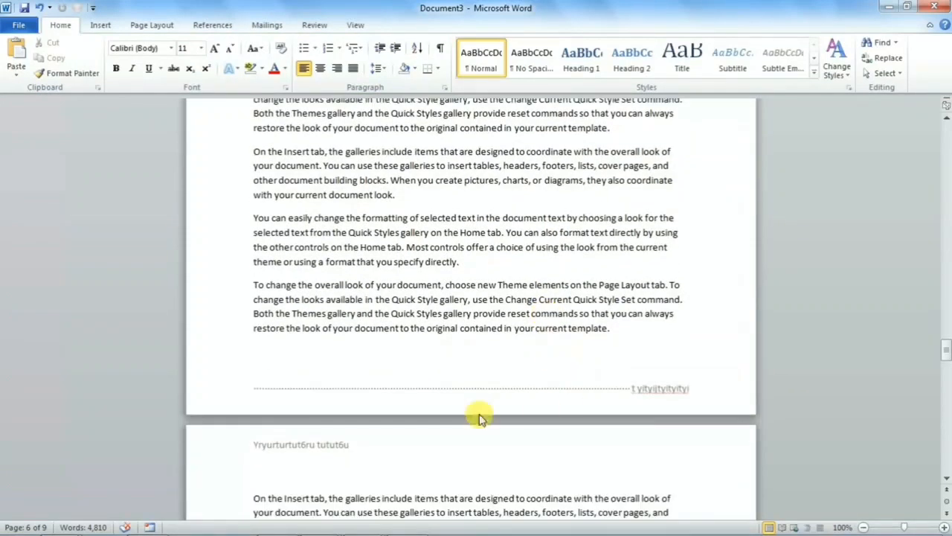
- Reopen the page 6 footer and remove both the footer and the header from the document
double_click(636, 392)
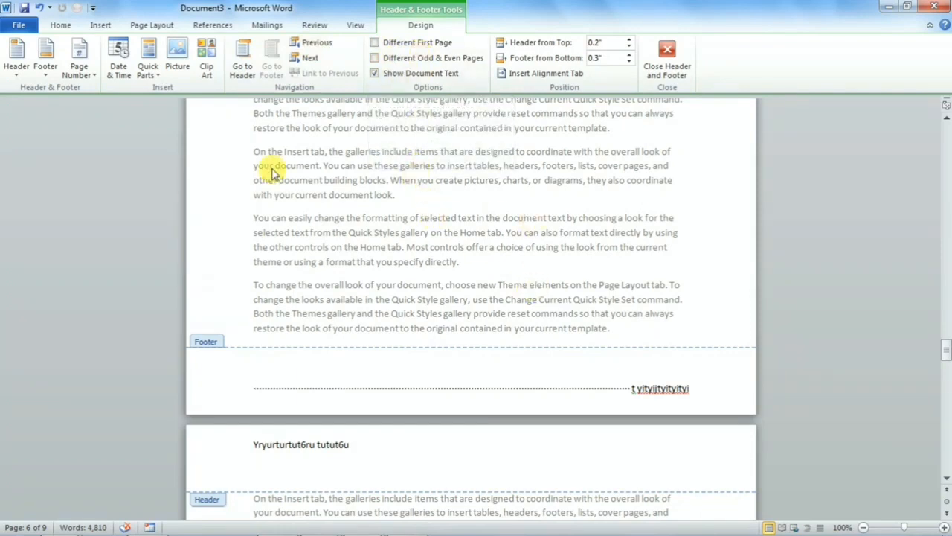
left_click(45, 64)
left_click(78, 418)
left_click(17, 64)
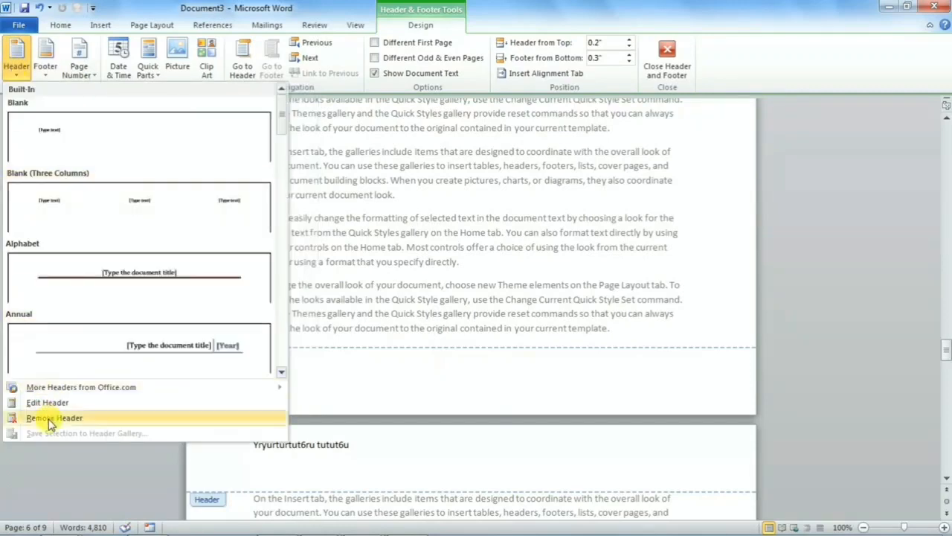
left_click(51, 420)
- Place the cursor in the page 1 header and turn on Different First Page
scroll(469, 290, "up", 3)
scroll(470, 290, "down", 12)
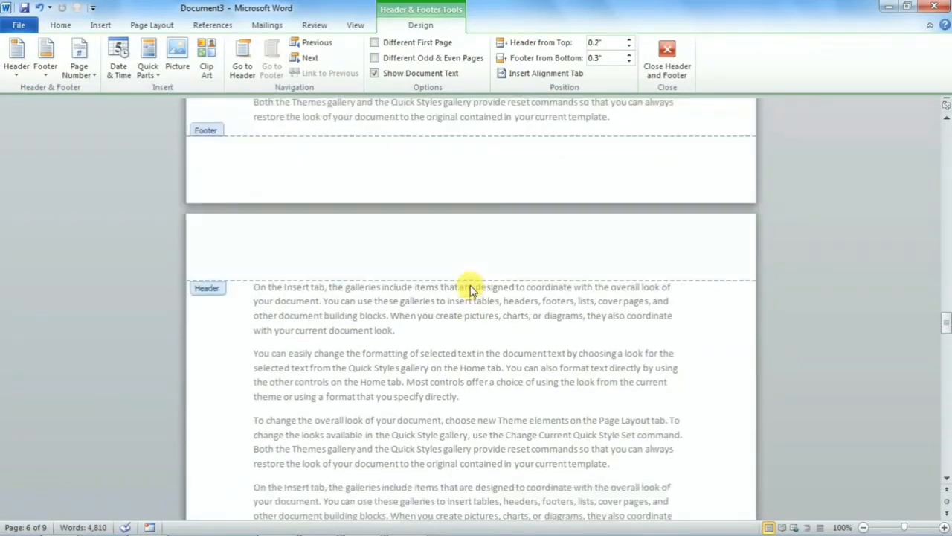
left_click_drag(947, 305, 946, 119)
left_click(394, 157)
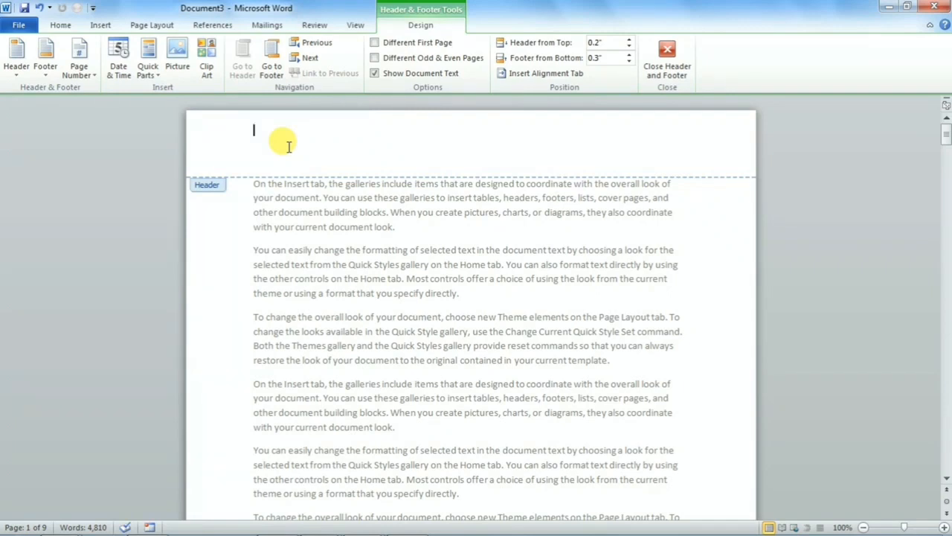
left_click(403, 46)
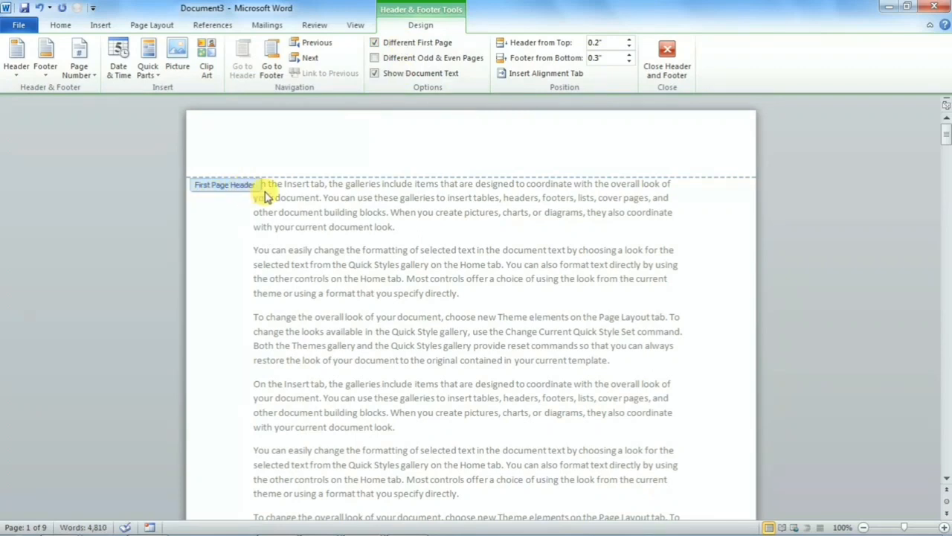
- Enter "Deepak EduWorld" as the first page header and "MS WORD" as the page 2 header, and close header editing
left_click(307, 60)
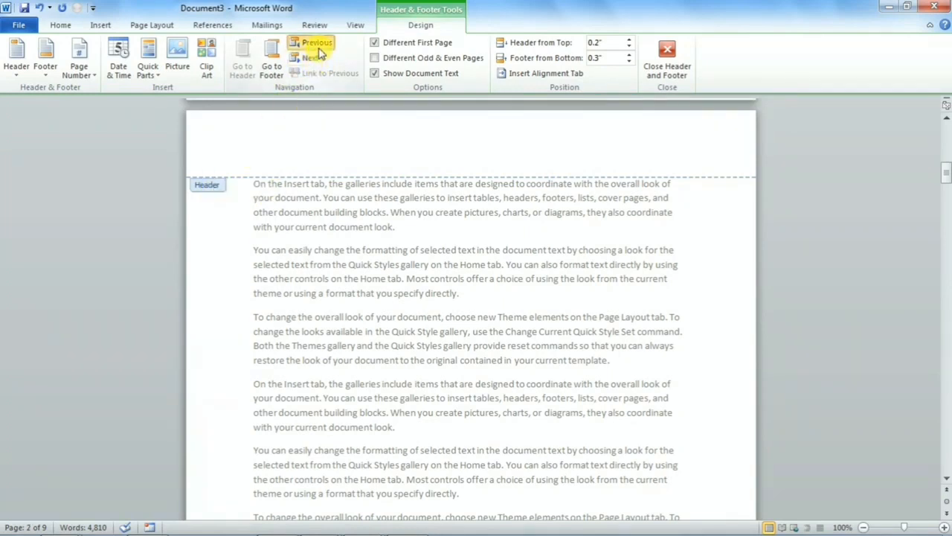
left_click(314, 43)
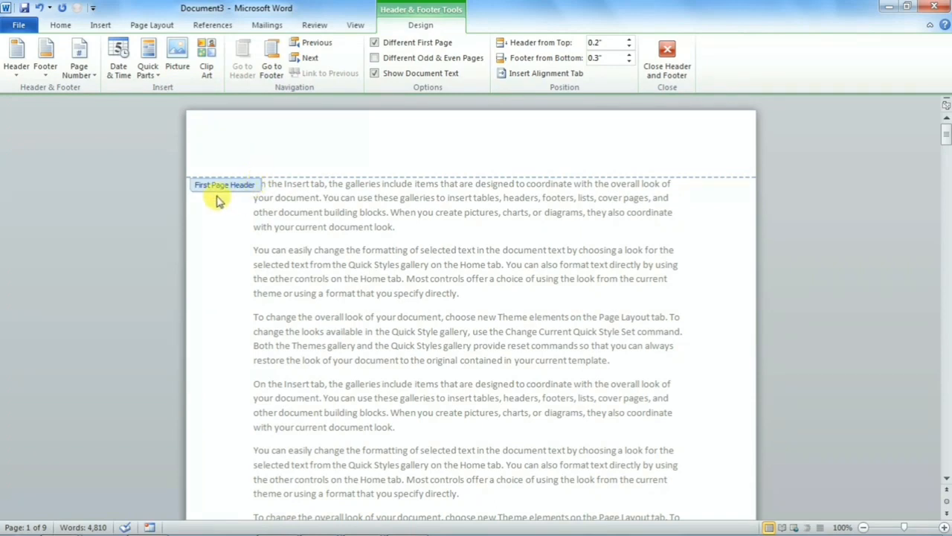
type("Deepak EduWorld")
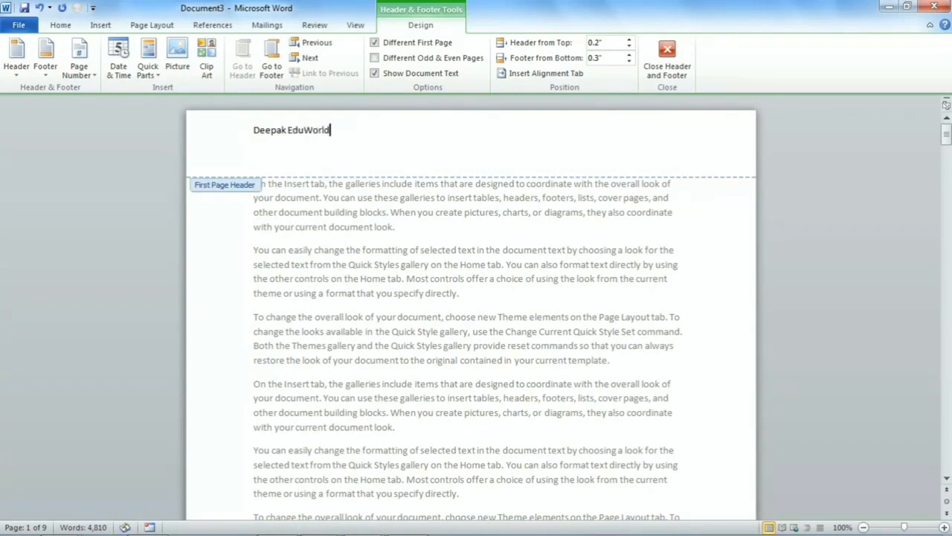
left_click(310, 59)
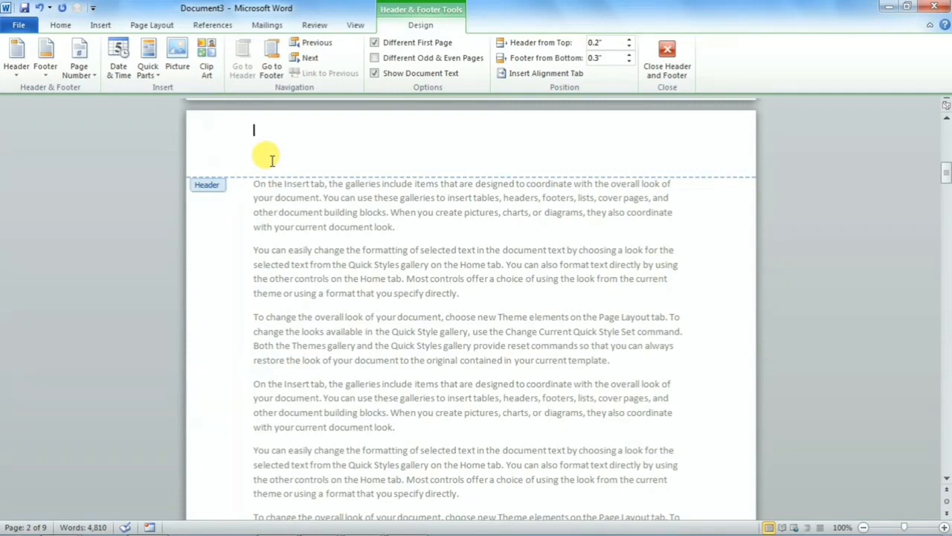
type("MS WORD")
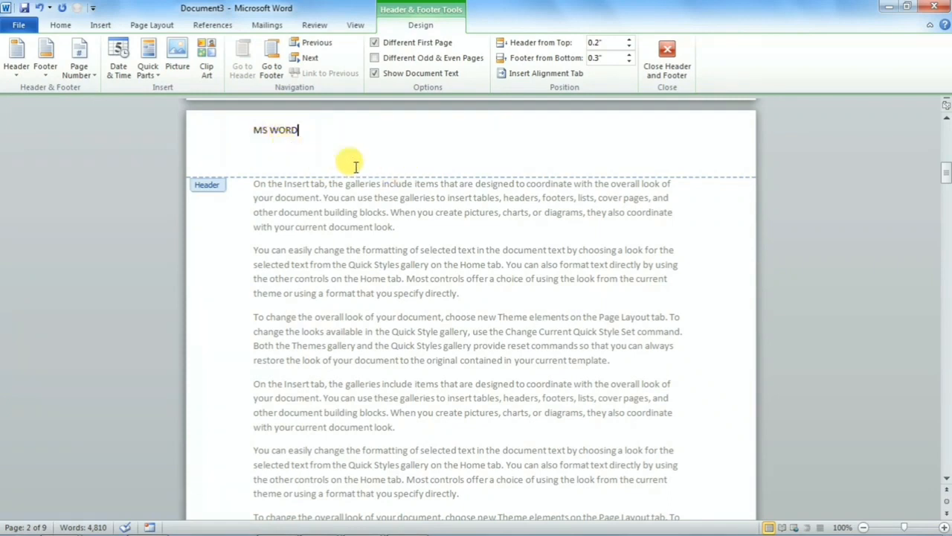
left_click(658, 60)
- Compare the first page's header with the headers on the following pages
scroll(398, 316, "down", 15)
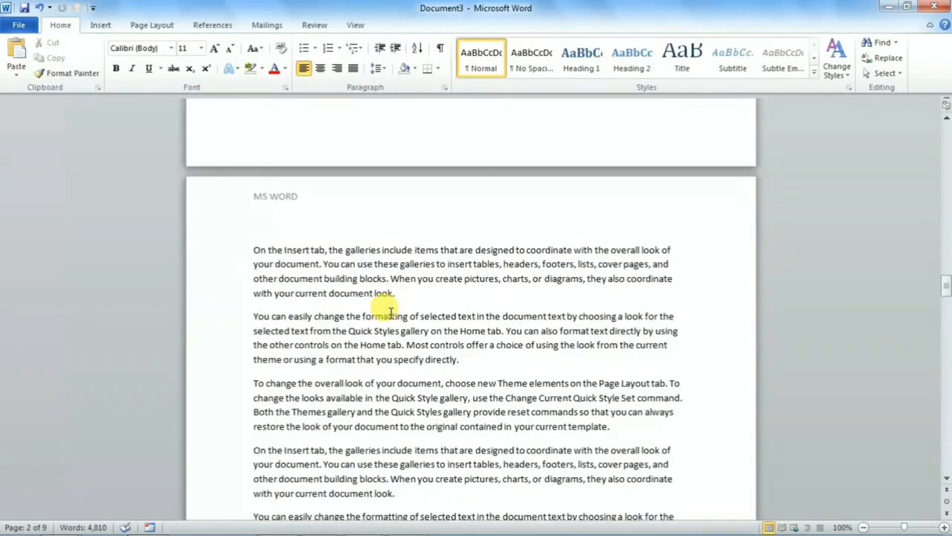
scroll(387, 343, "down", 20)
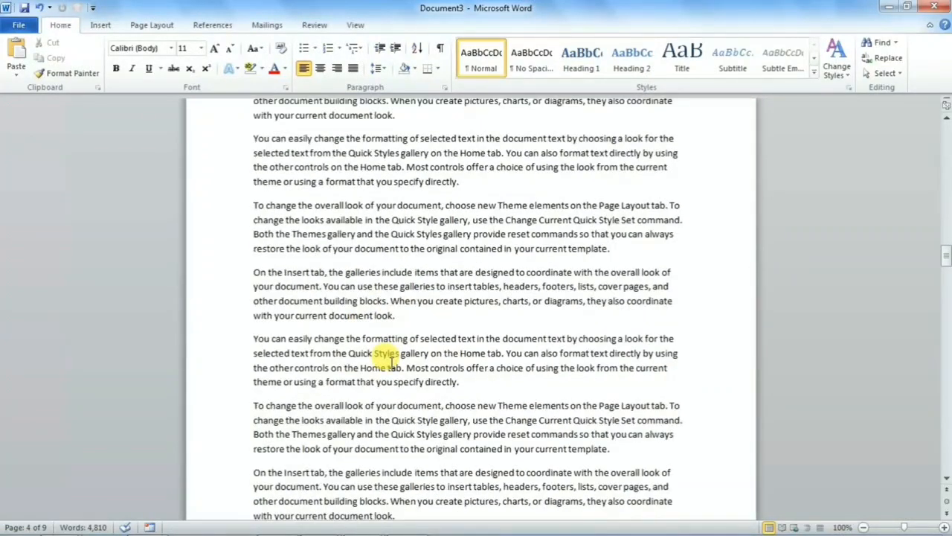
key("ctrl+Home")
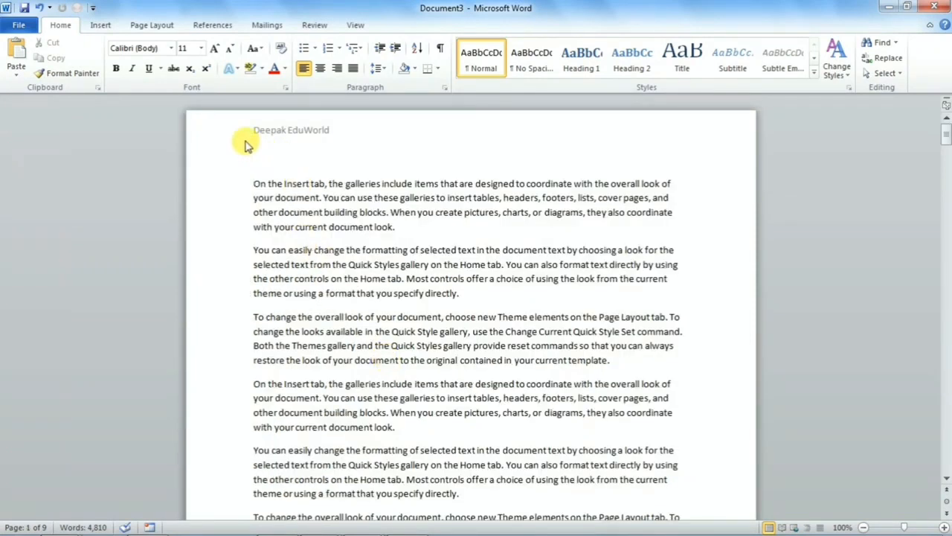
scroll(321, 134, "up", 3)
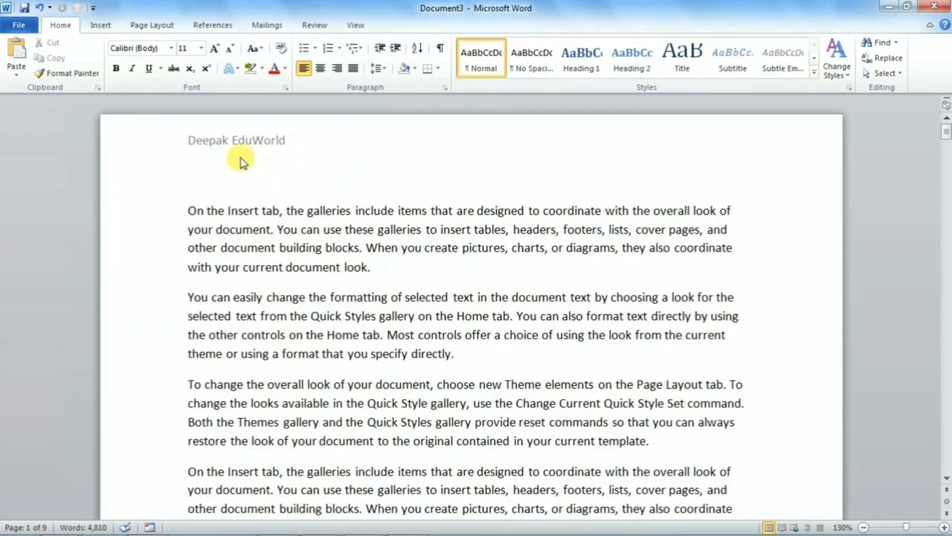
scroll(245, 193, "down", 18)
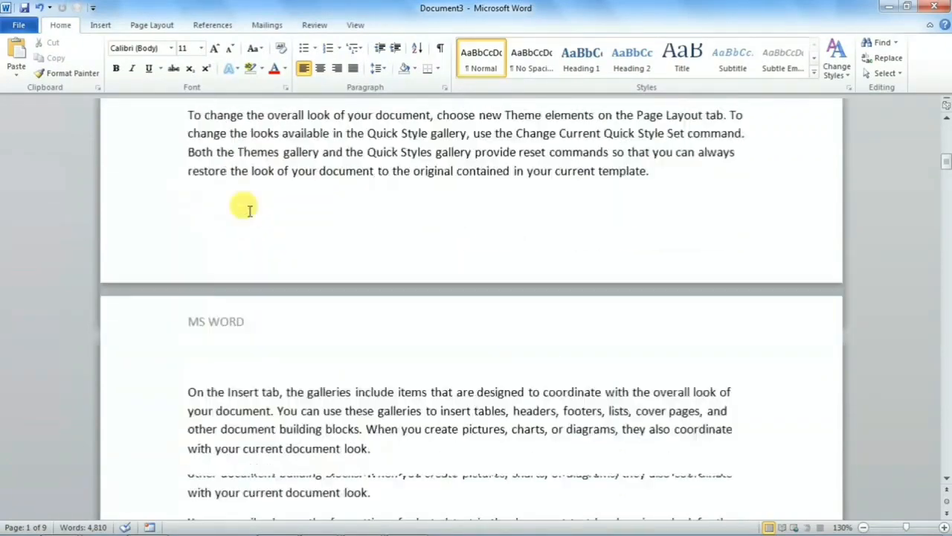
scroll(228, 219, "down", 5)
scroll(216, 208, "up", 8)
scroll(224, 224, "down", 9)
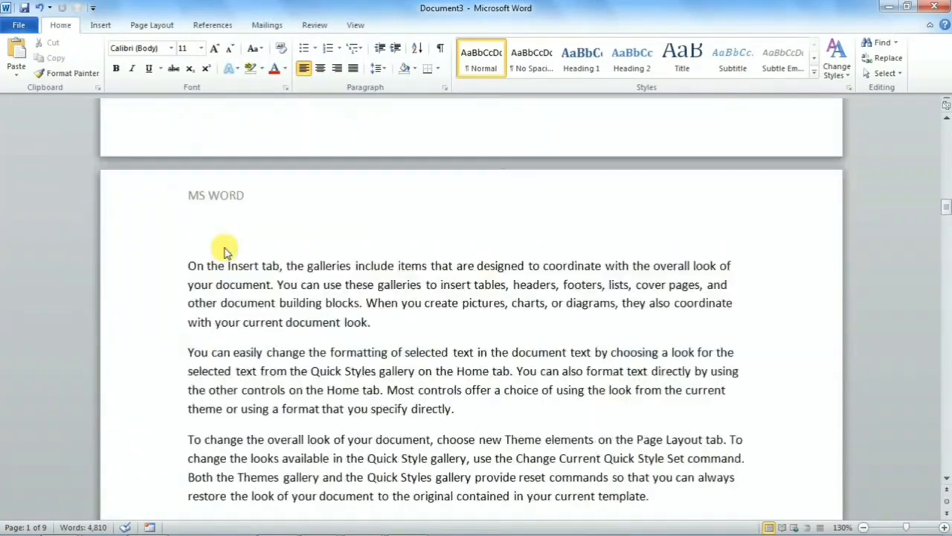
scroll(229, 227, "down", 9)
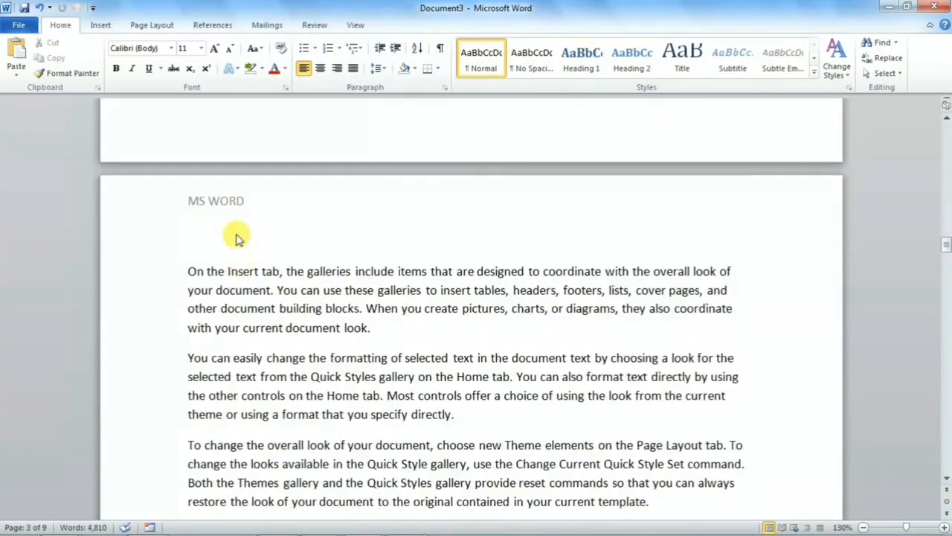
- Reopen the page 3 header, turn on Different Odd & Even Pages, and enter "Microsoft" in the even page header
double_click(309, 199)
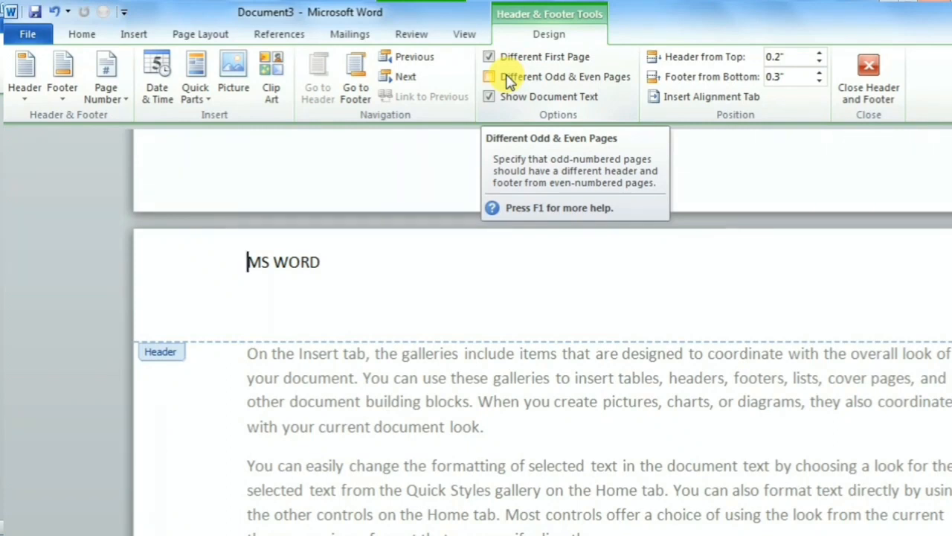
left_click(508, 79)
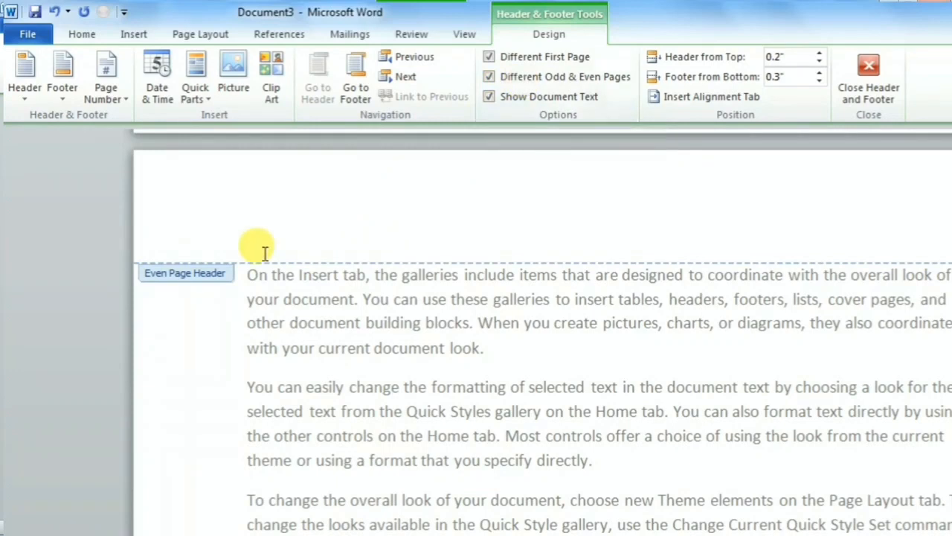
left_click(407, 58)
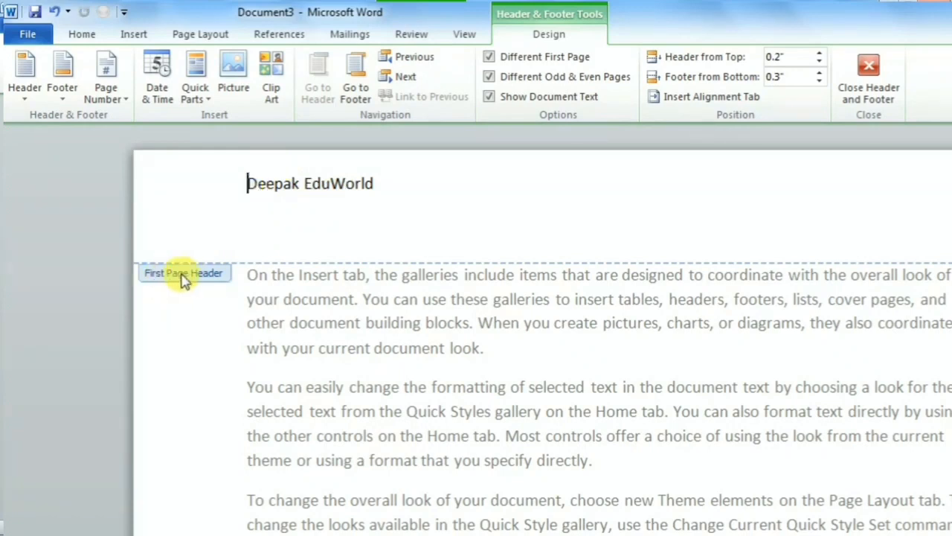
left_click(399, 82)
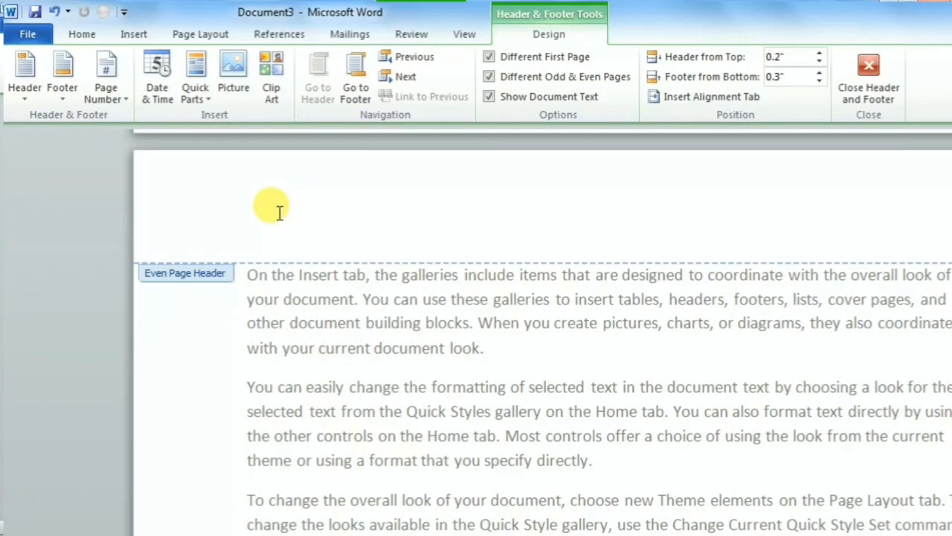
type("Microsoft")
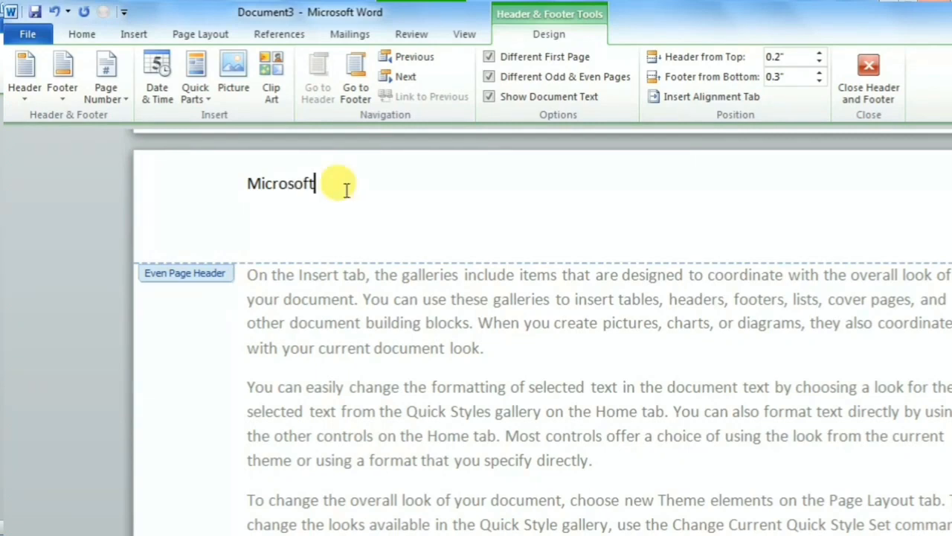
- Enlarge the "Microsoft" text in the even page header to 24 pt
left_click_drag(340, 187, 247, 183)
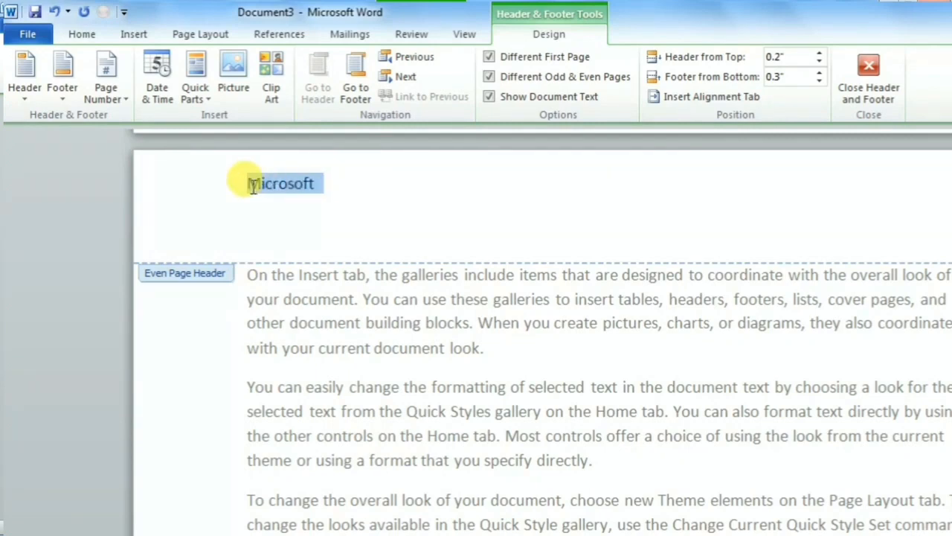
left_click(82, 34)
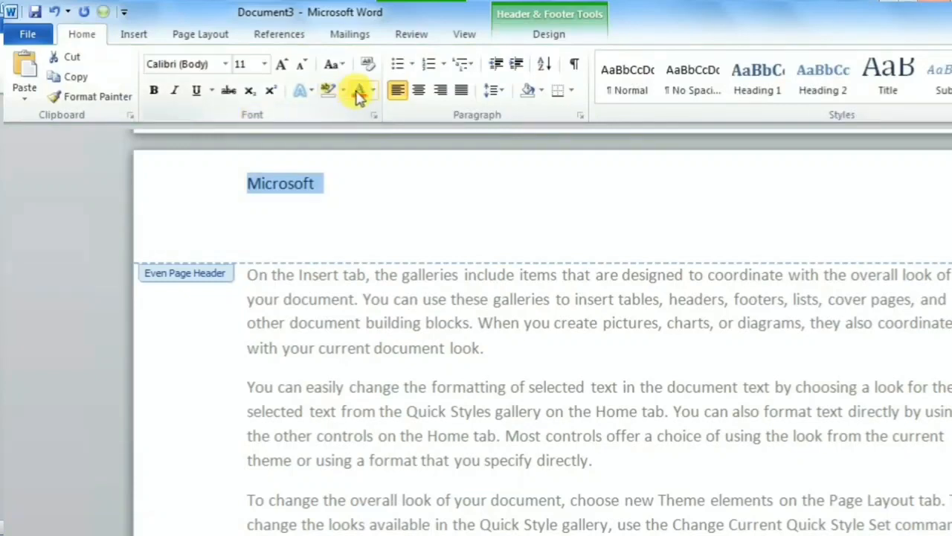
left_click(280, 67)
left_click(280, 67)
left_click(279, 67)
left_click(280, 67)
left_click(280, 67)
left_click(279, 67)
left_click(280, 67)
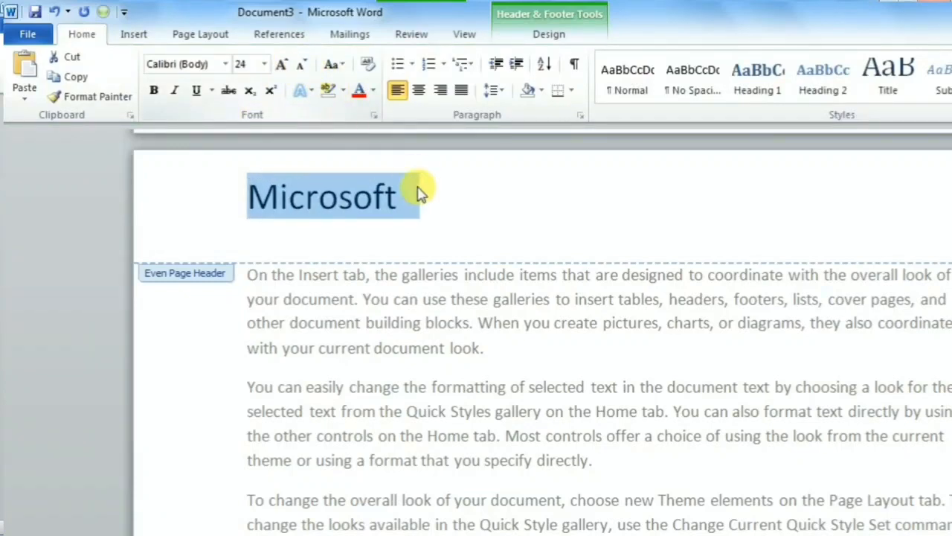
- Extend the even page header text to read "Microsoft Even Page"
left_click(410, 192)
type("Even")
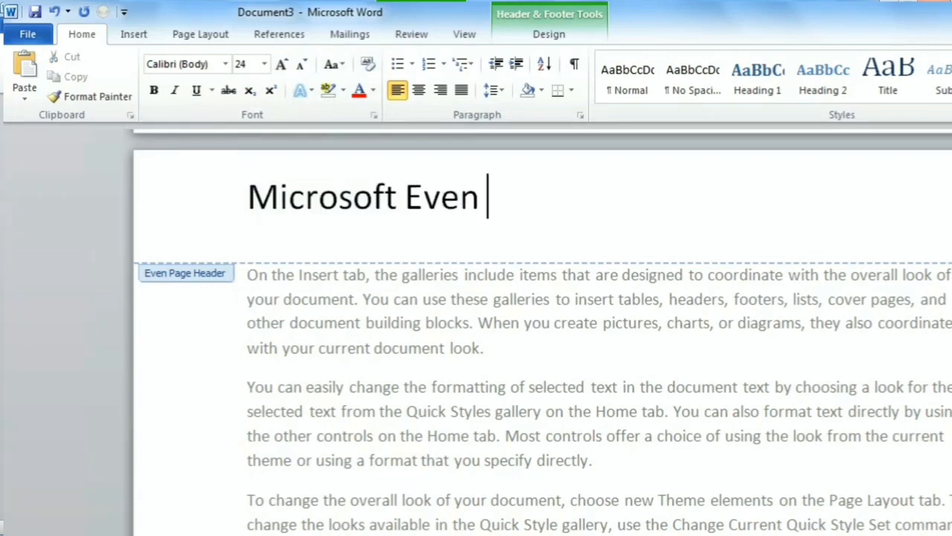
type(" Page")
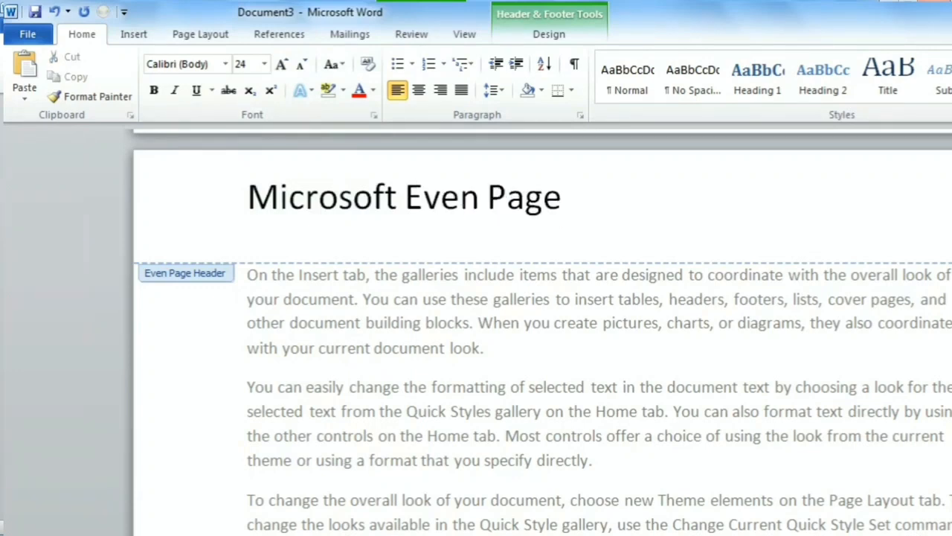
- Go to the odd page header and replace its text with "Odd page"
left_click(543, 34)
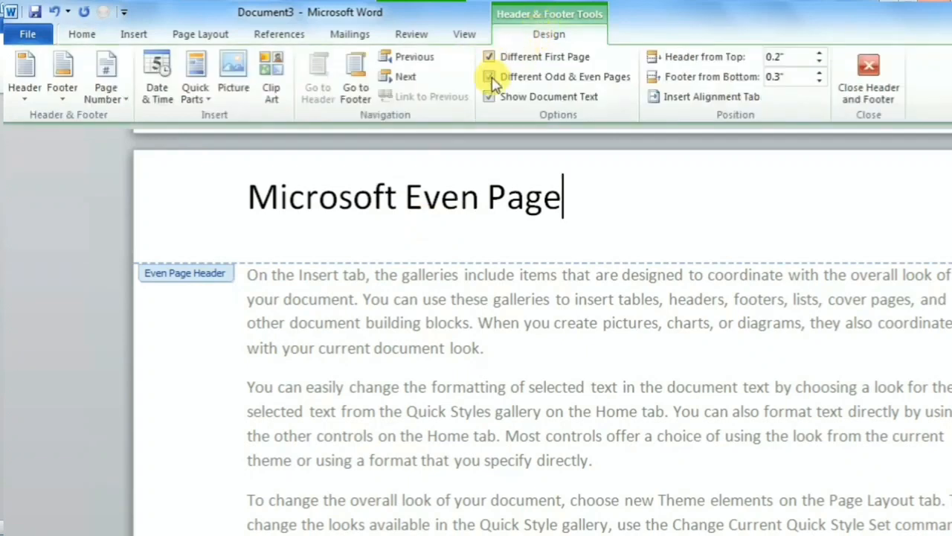
left_click(401, 81)
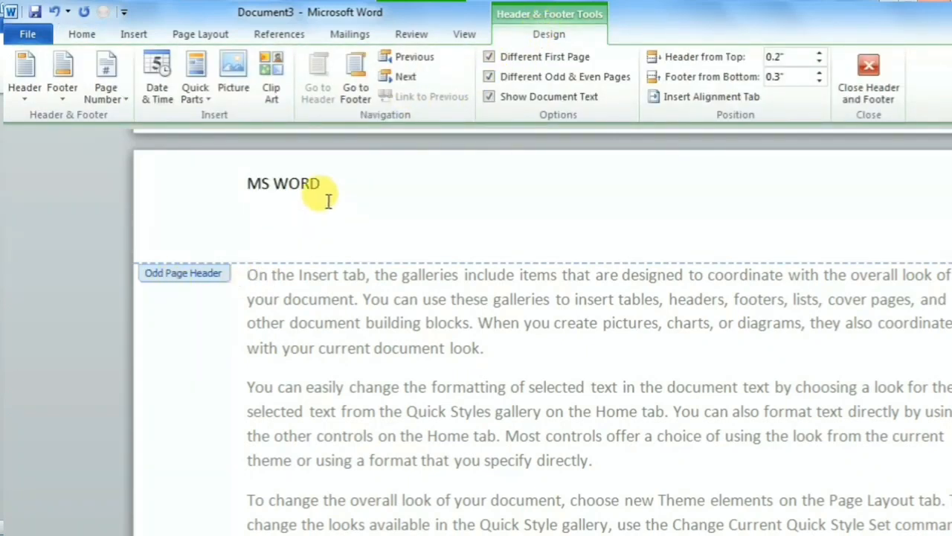
left_click(183, 185)
type("Odd page")
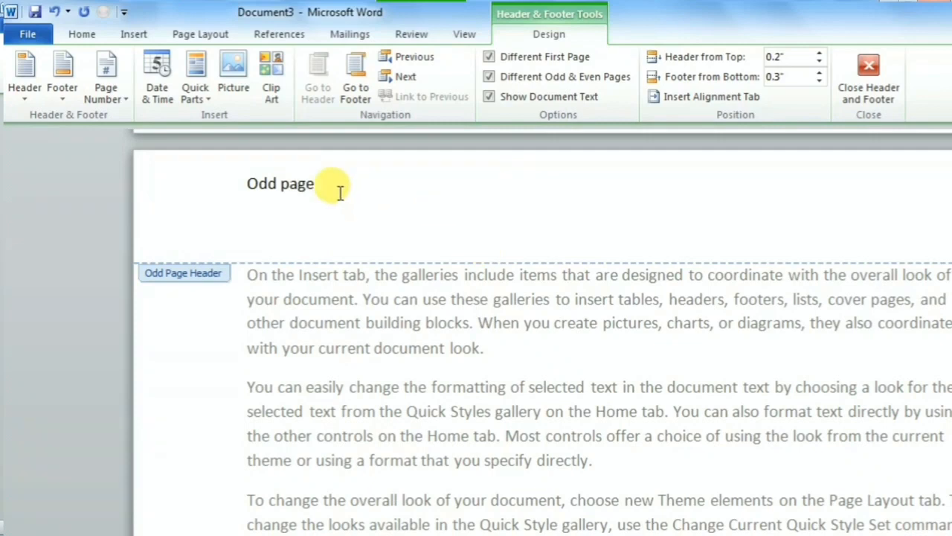
- Step through the first, even and odd page headers to review them, and close header editing
left_click(406, 58)
left_click(406, 58)
left_click(405, 77)
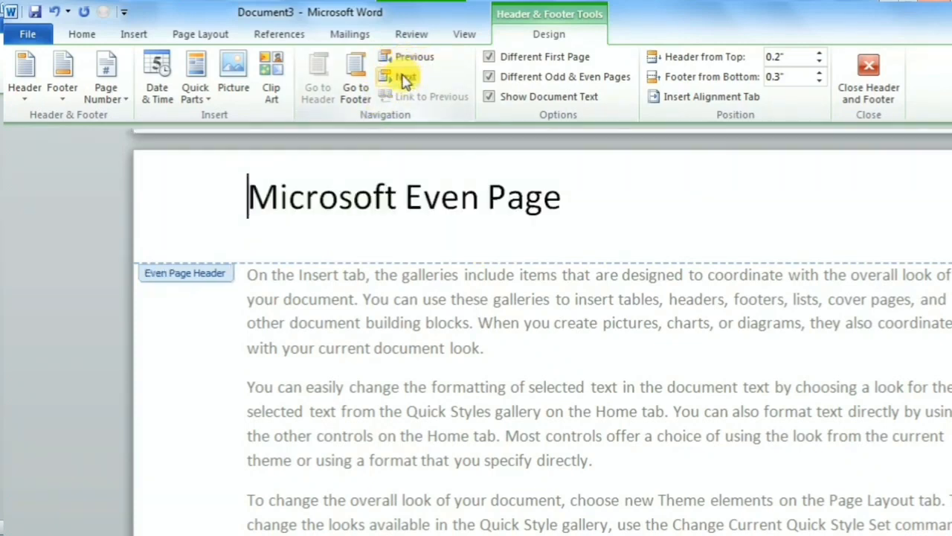
left_click(405, 78)
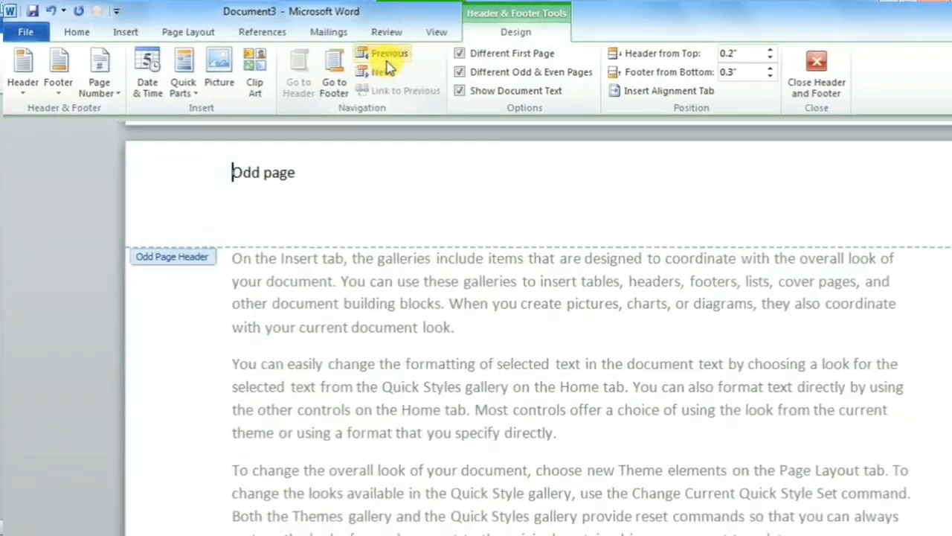
left_click(409, 59)
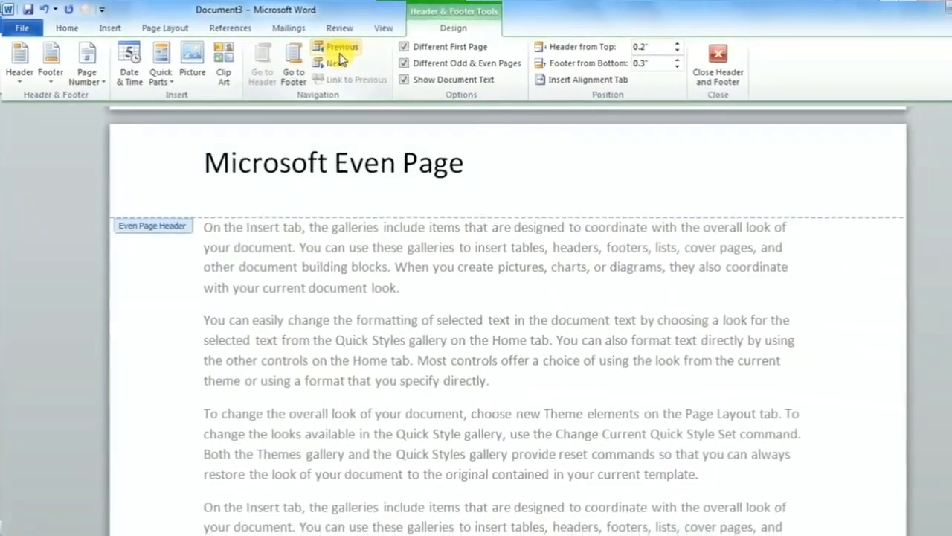
scroll(330, 233, "down", 3)
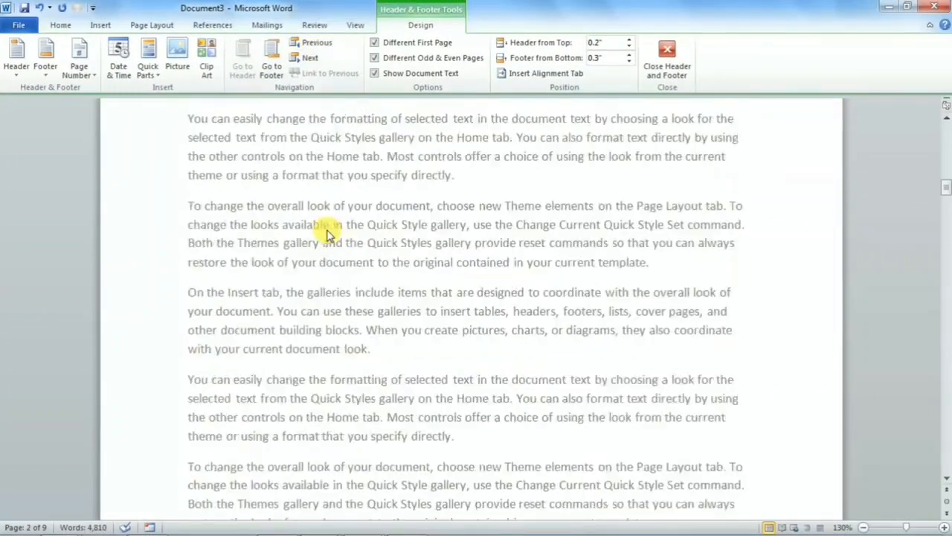
scroll(330, 234, "down", 3)
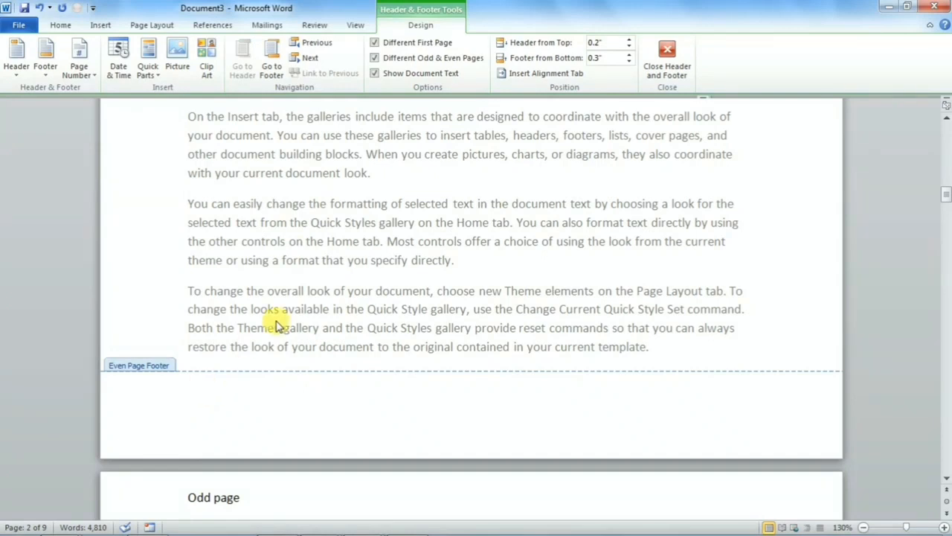
scroll(462, 206, "up", 5)
left_click(664, 60)
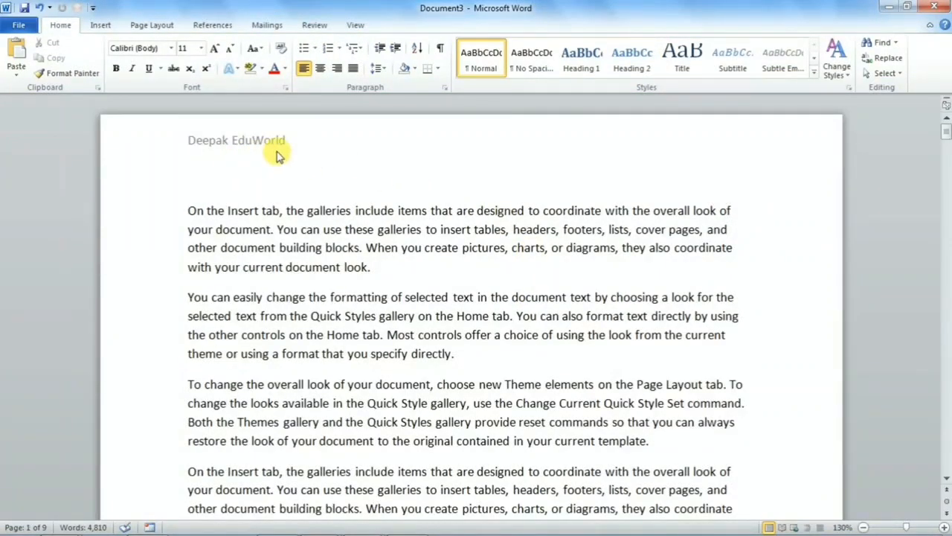
- Check how the odd and even page headers alternate on the pages after the first
scroll(255, 208, "down", 7)
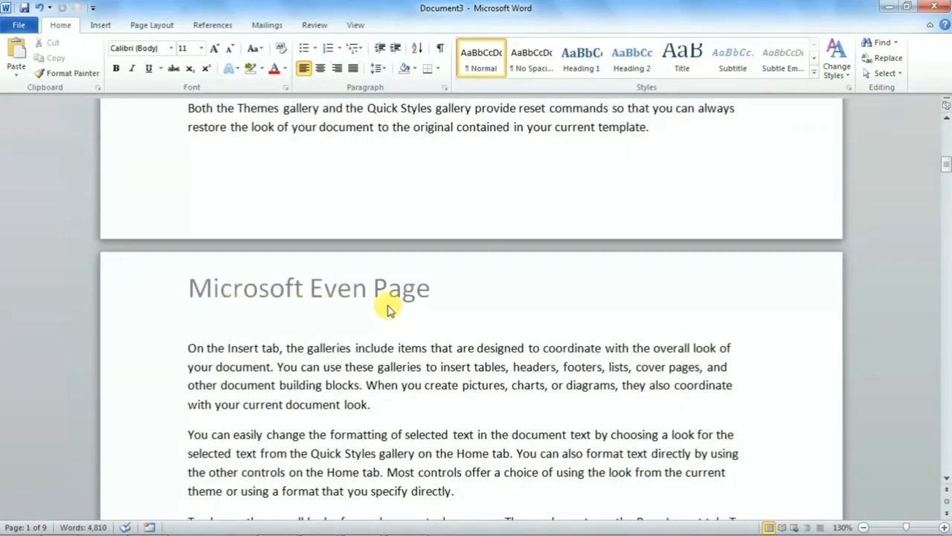
scroll(388, 305, "down", 5)
scroll(388, 305, "down", 10)
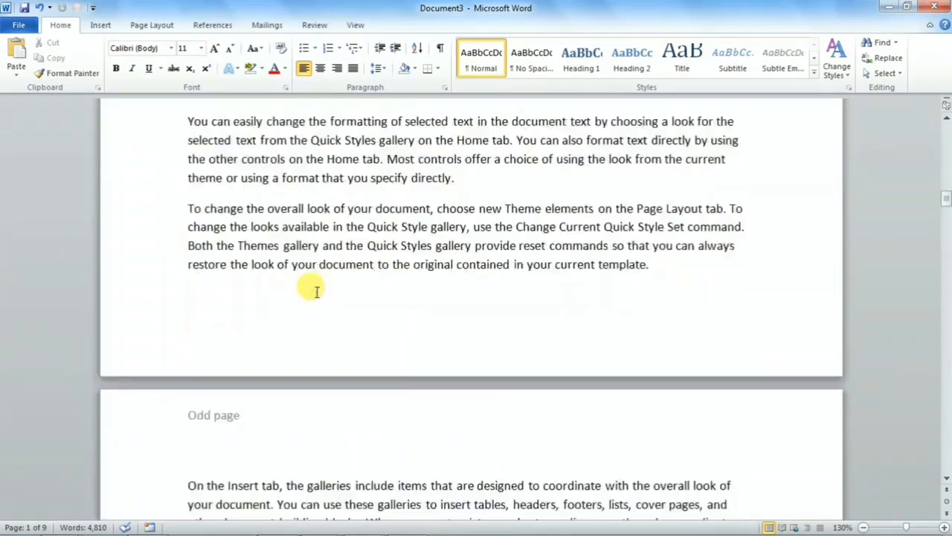
scroll(224, 344, "down", 18)
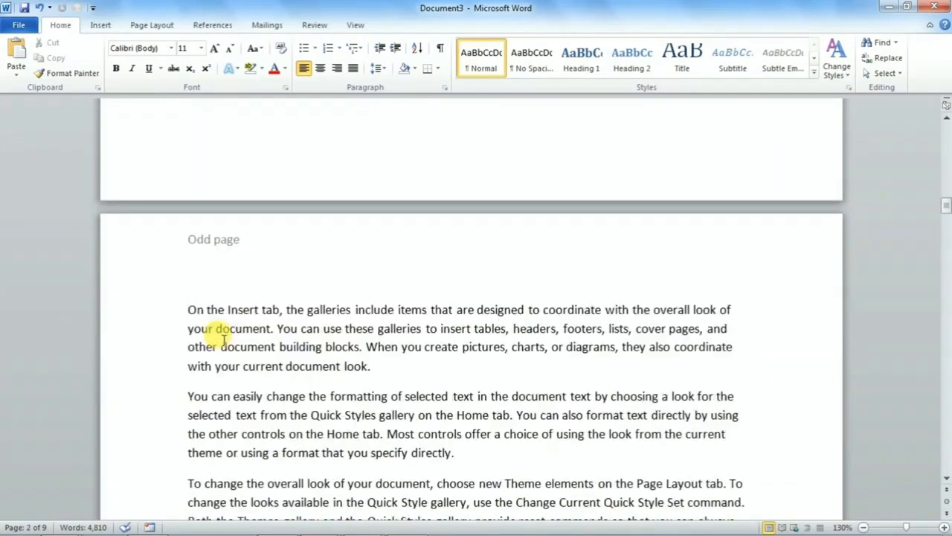
scroll(227, 322, "down", 3)
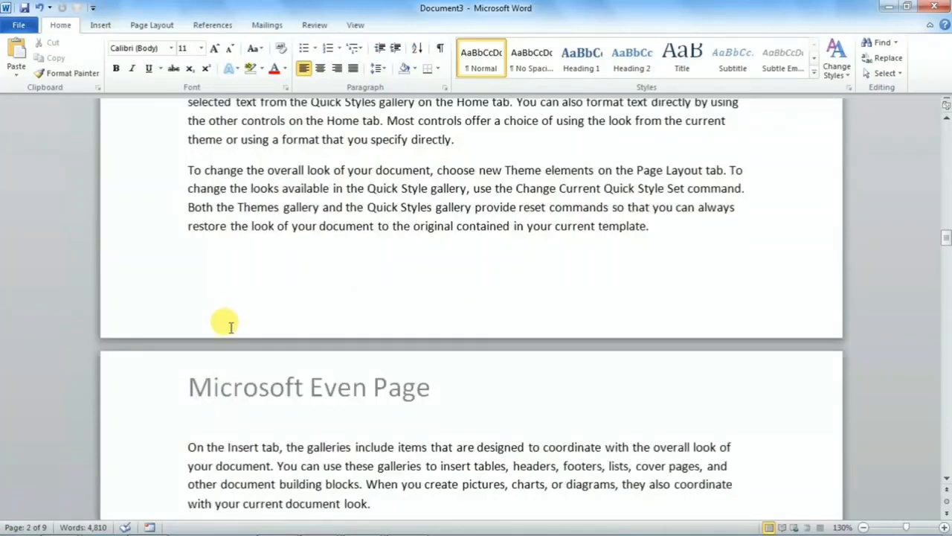
- Review the alternating even and odd page headers further down the document, open the odd page header, and exit header editing
scroll(360, 398, "down", 3)
scroll(360, 398, "down", 12)
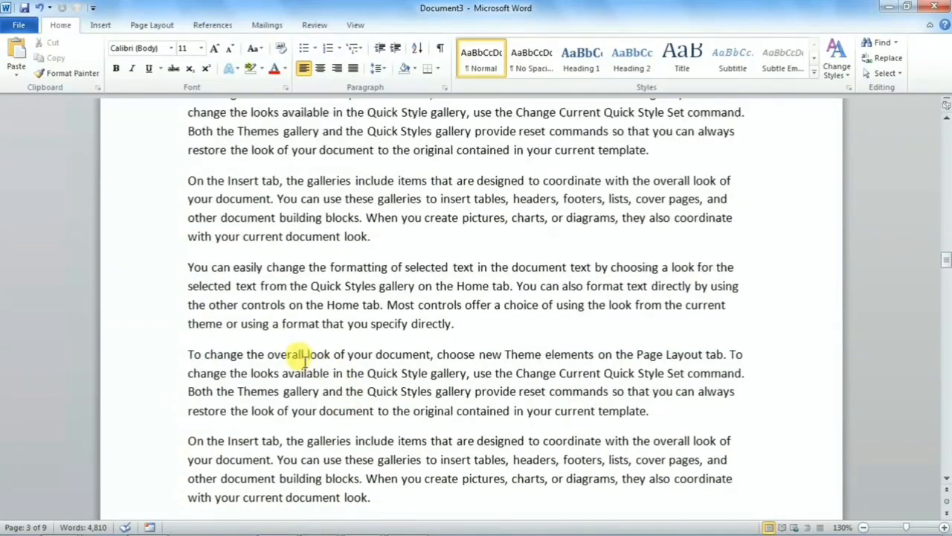
scroll(253, 399, "down", 3)
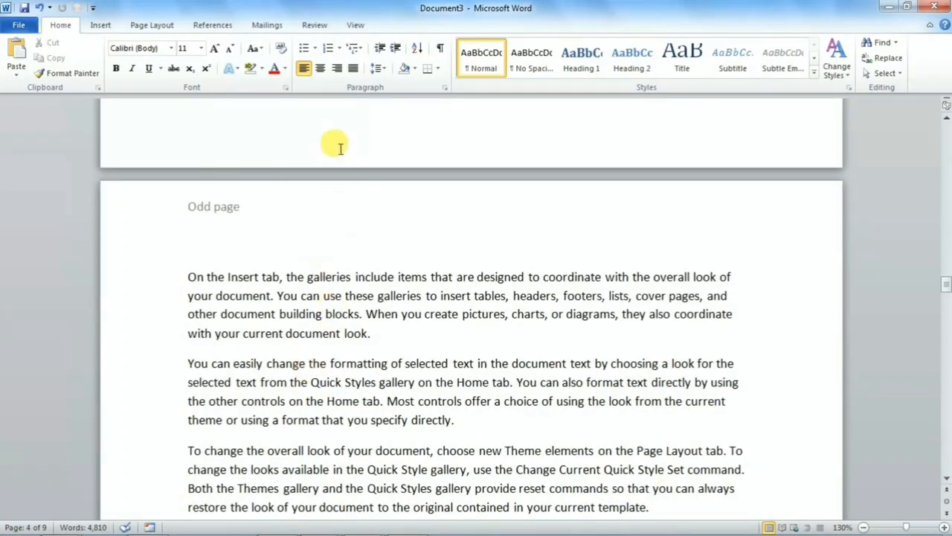
double_click(305, 212)
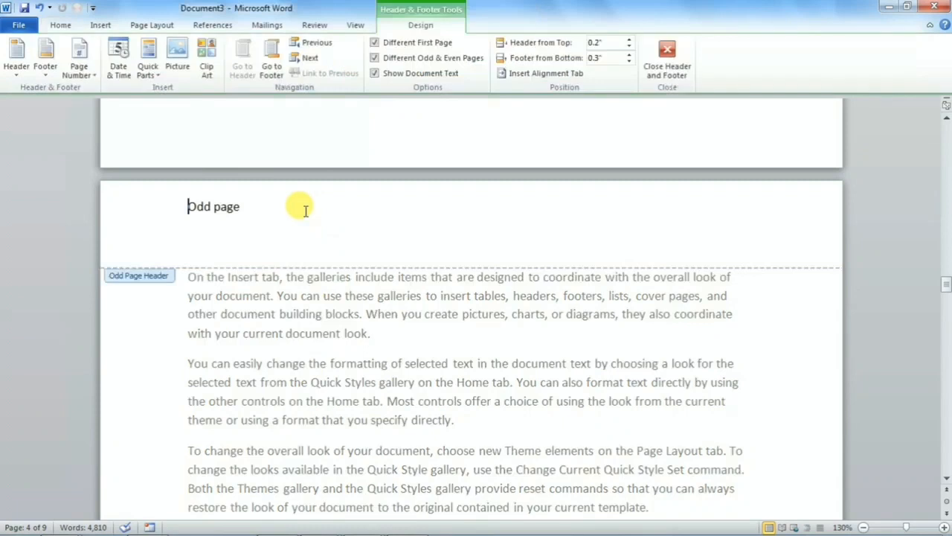
scroll(534, 312, "down", 10)
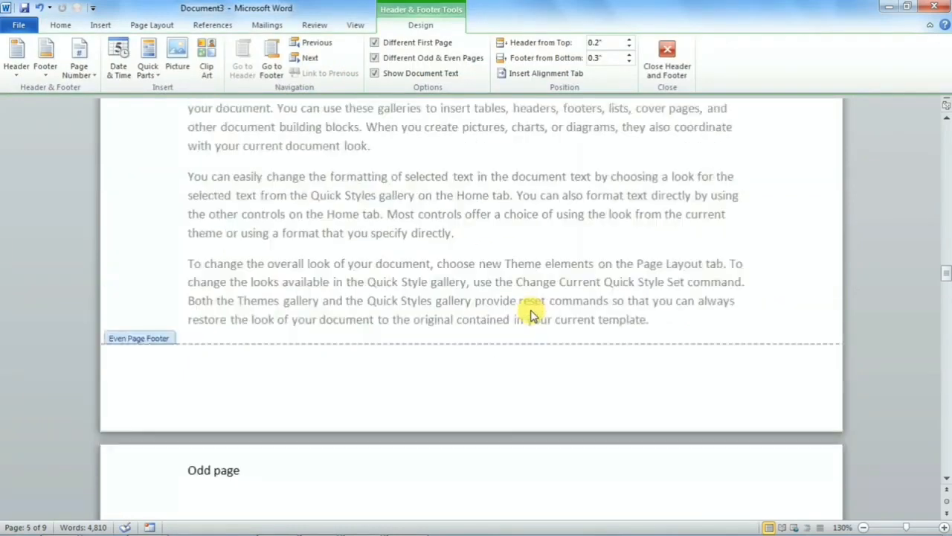
scroll(534, 312, "down", 5)
key("Escape")
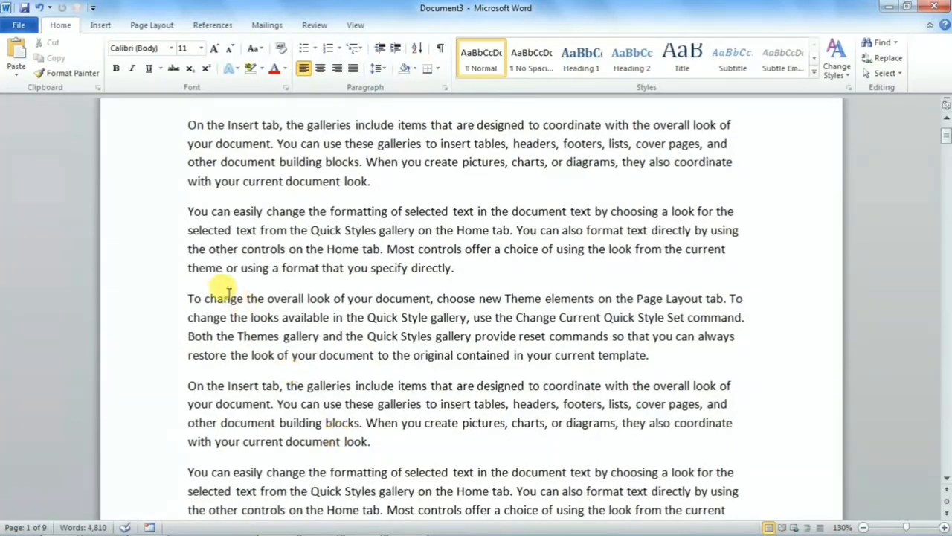
- Hide the document text while editing the first page header, and close header editing
scroll(290, 178, "up", 2)
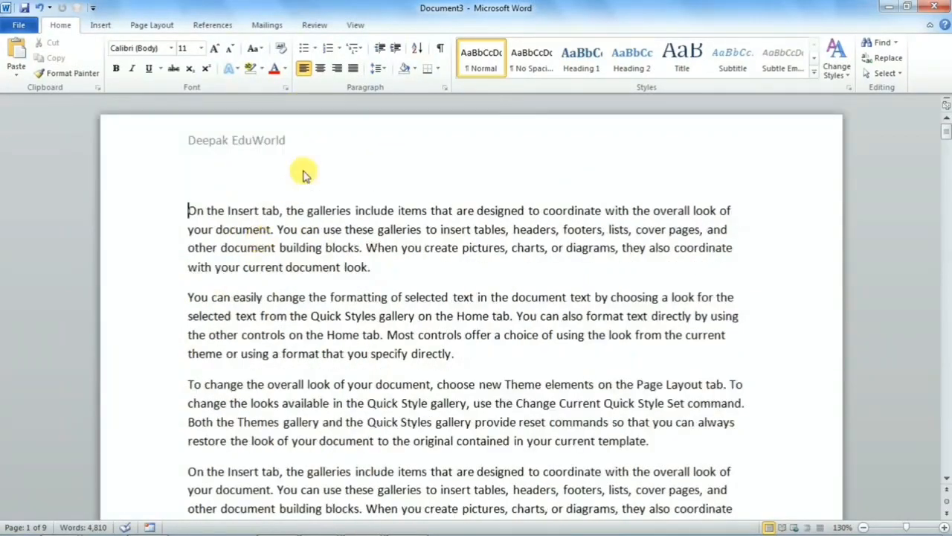
double_click(342, 147)
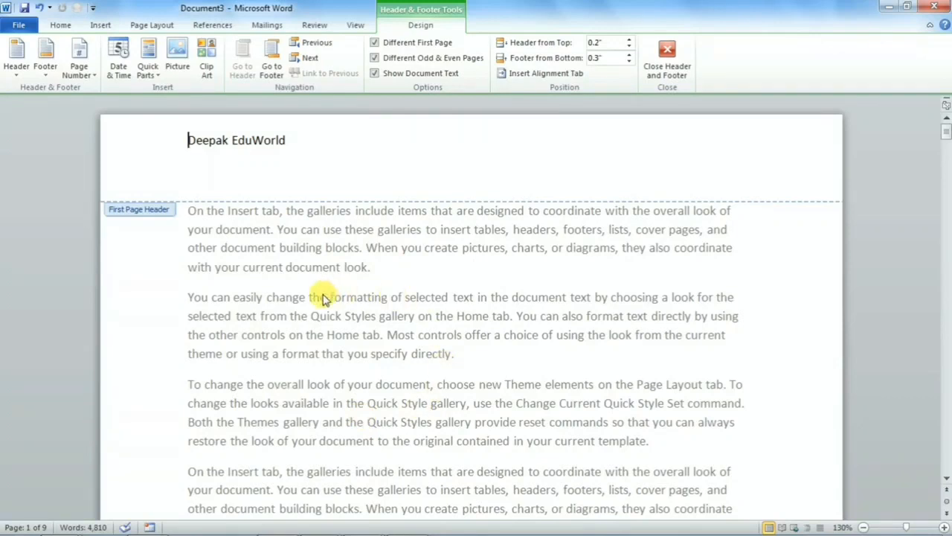
left_click(375, 73)
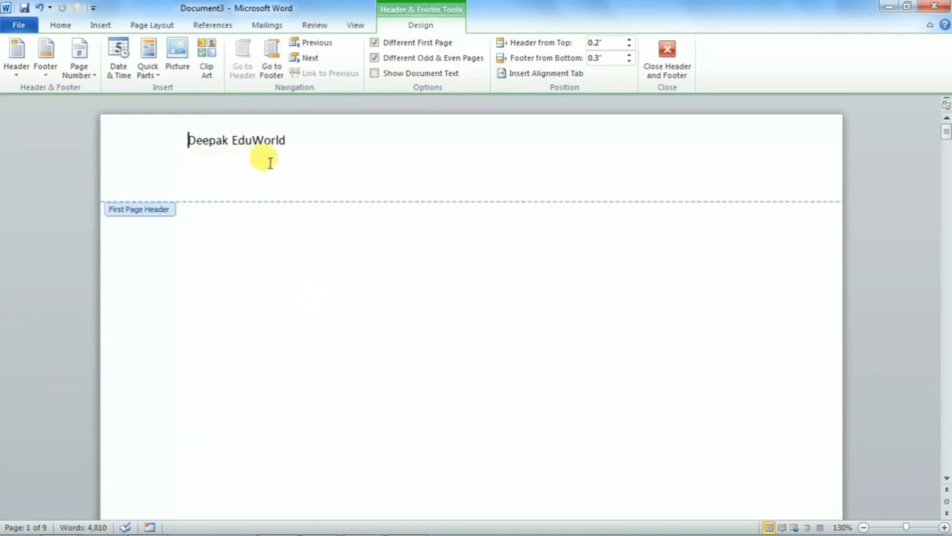
left_click(667, 66)
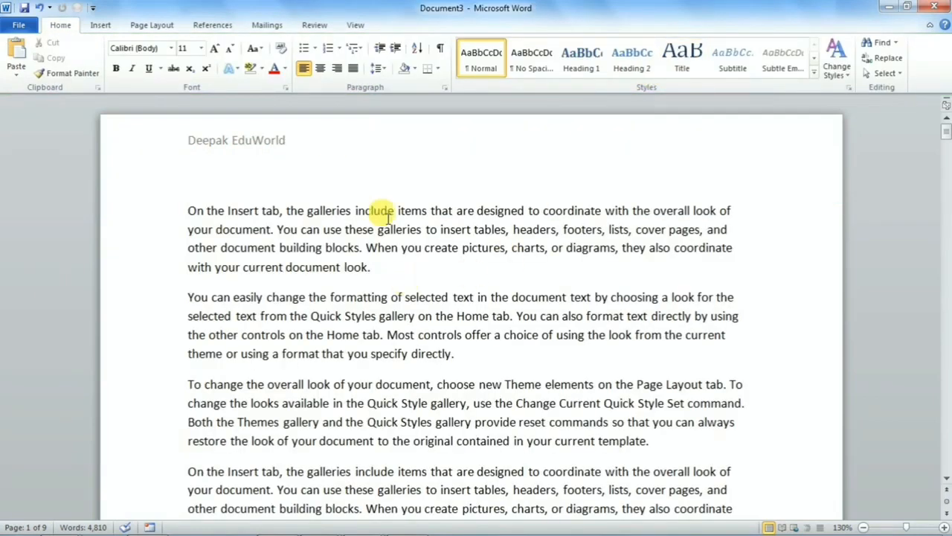
- Reopen the first page header to examine the Link to Previous option, and close header editing
double_click(354, 146)
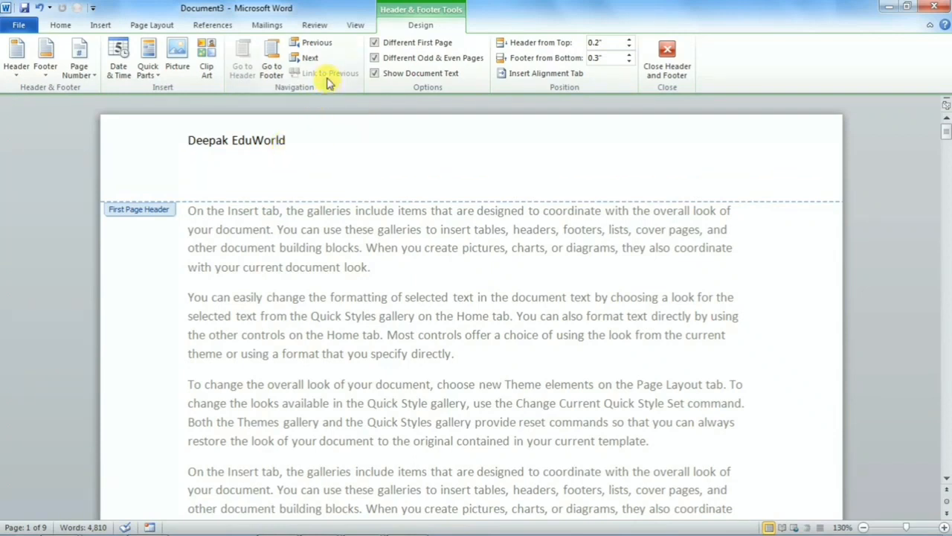
left_click(216, 165)
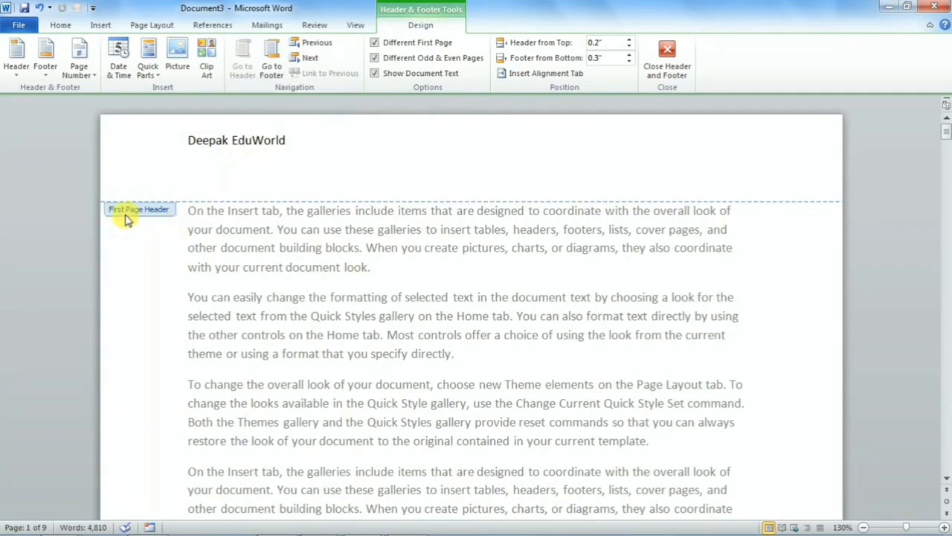
left_click(283, 143)
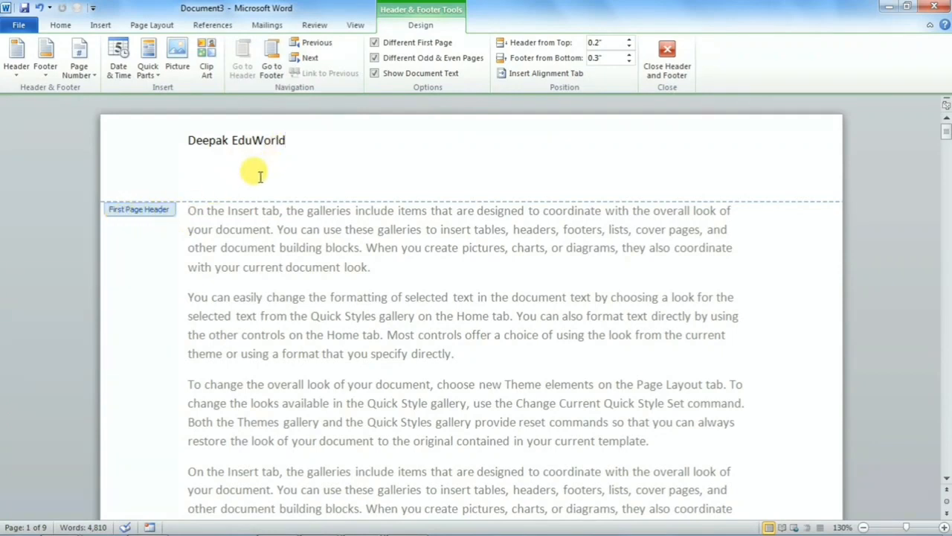
scroll(283, 163, "down", 4)
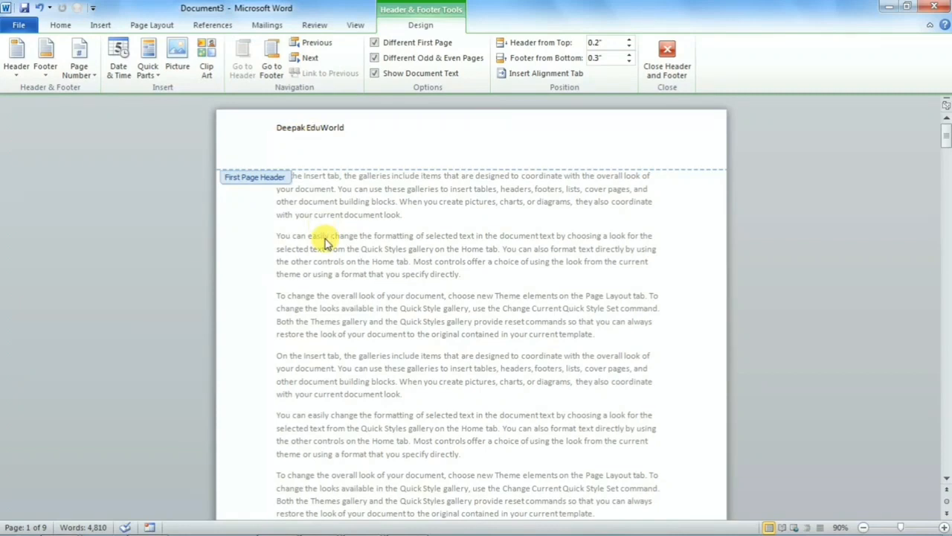
left_click(665, 69)
- Insert a Next Page section break after the fifth paragraph on page 1
scroll(408, 283, "down", 2)
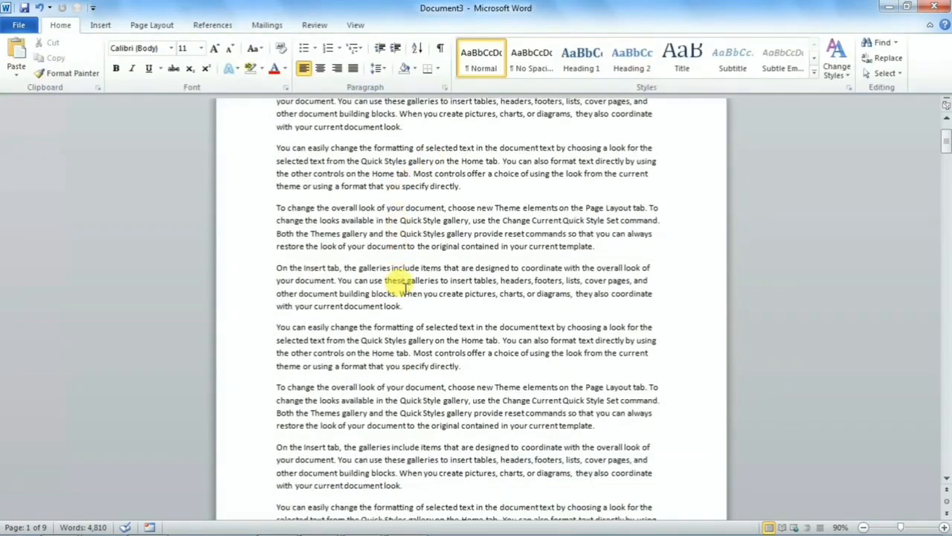
scroll(375, 298, "up", 2)
scroll(374, 302, "down", 1, "ctrl")
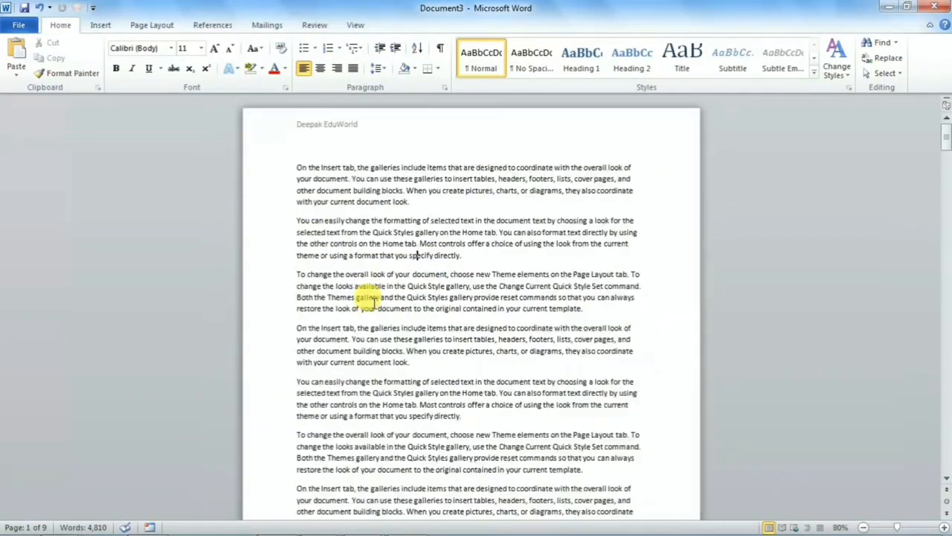
scroll(372, 253, "down", 3)
scroll(361, 330, "down", 2)
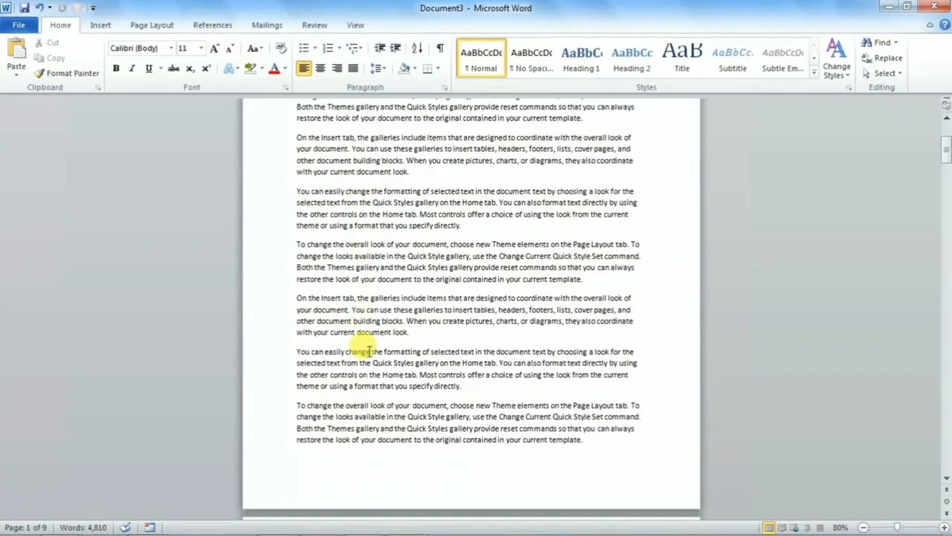
scroll(386, 201, "up", 1)
left_click(484, 230)
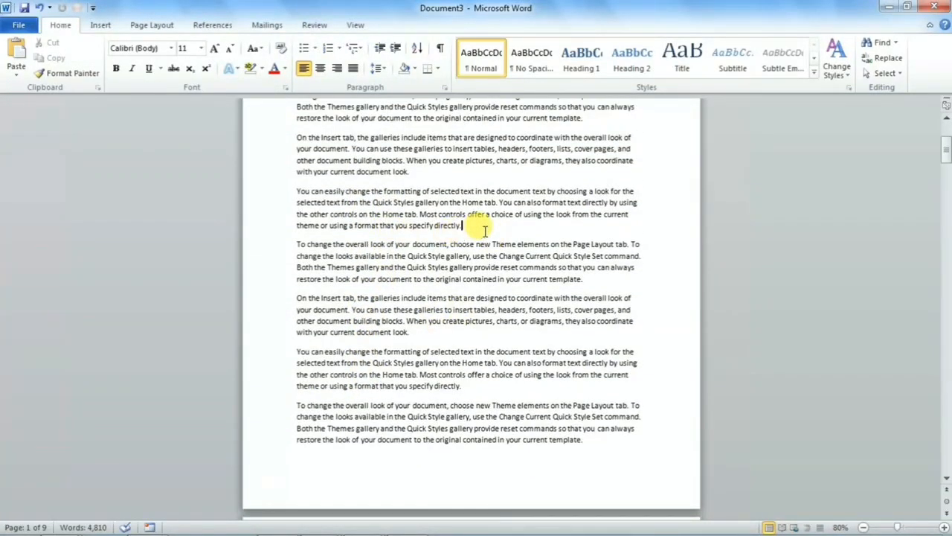
left_click(161, 30)
left_click(254, 43)
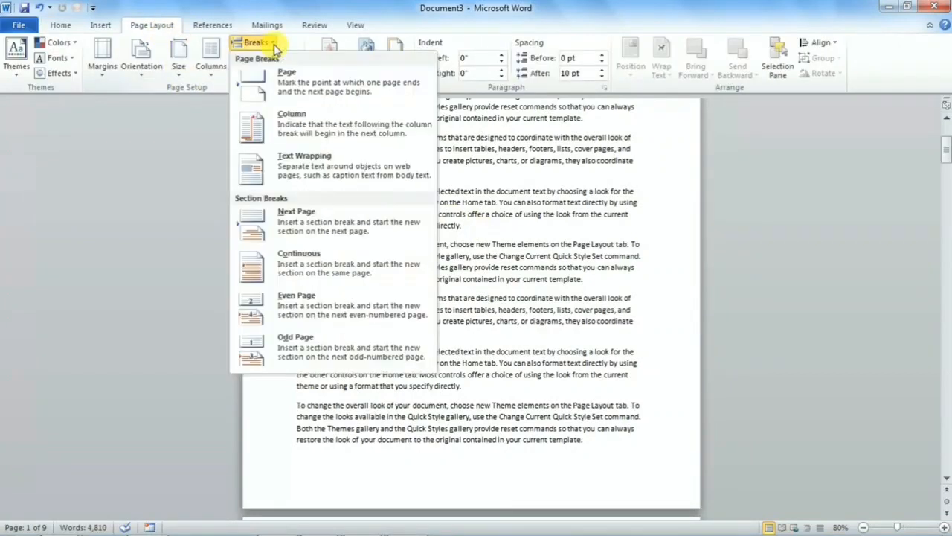
left_click(300, 225)
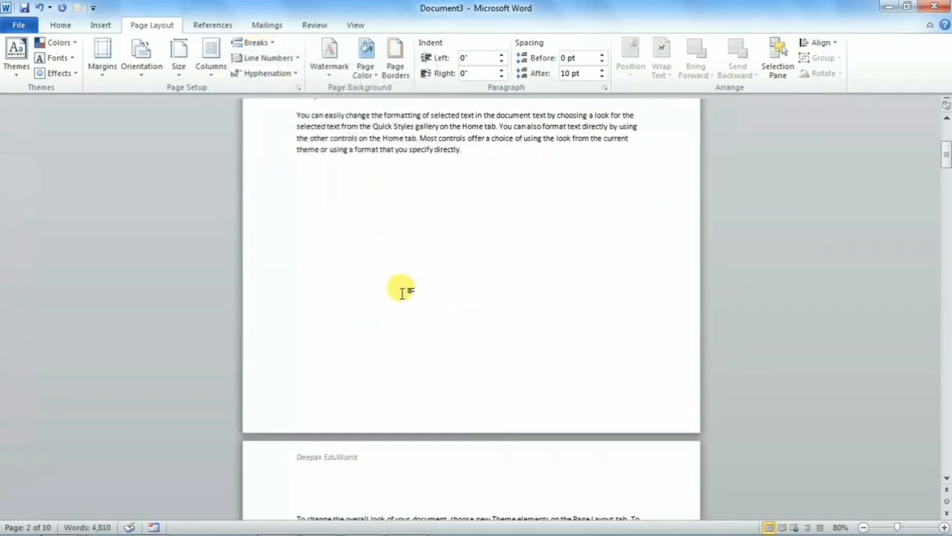
- Compare the headers on the first pages of both sections and on the odd and even pages that follow
scroll(398, 290, "up", 8)
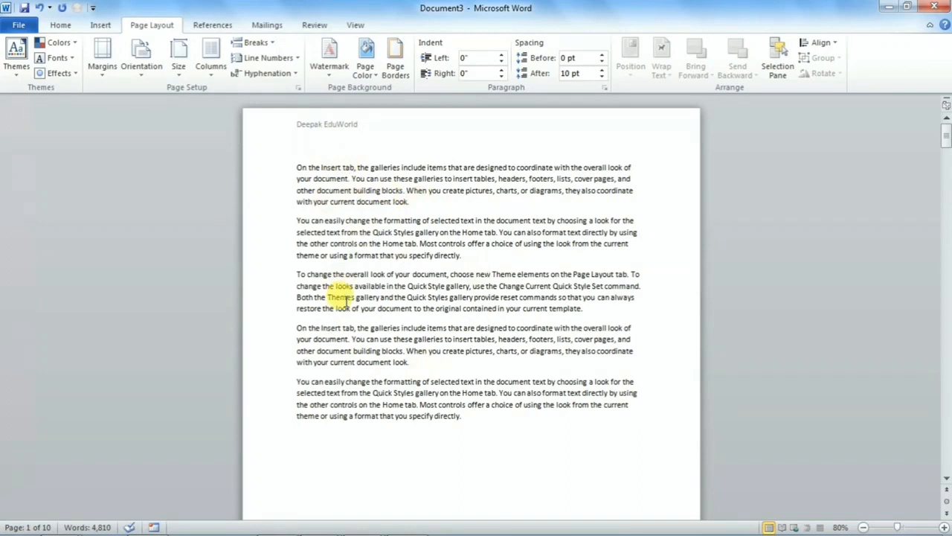
scroll(342, 312, "down", 10)
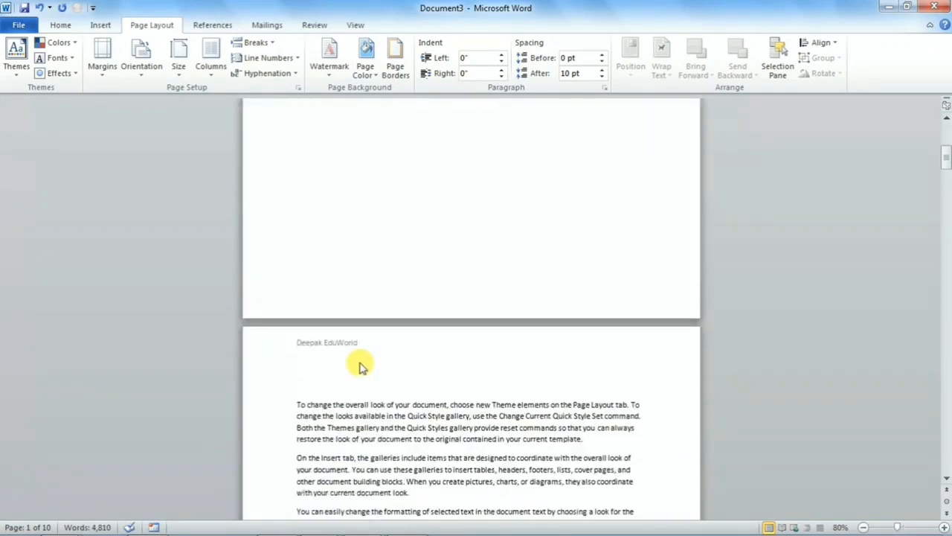
scroll(359, 367, "down", 1)
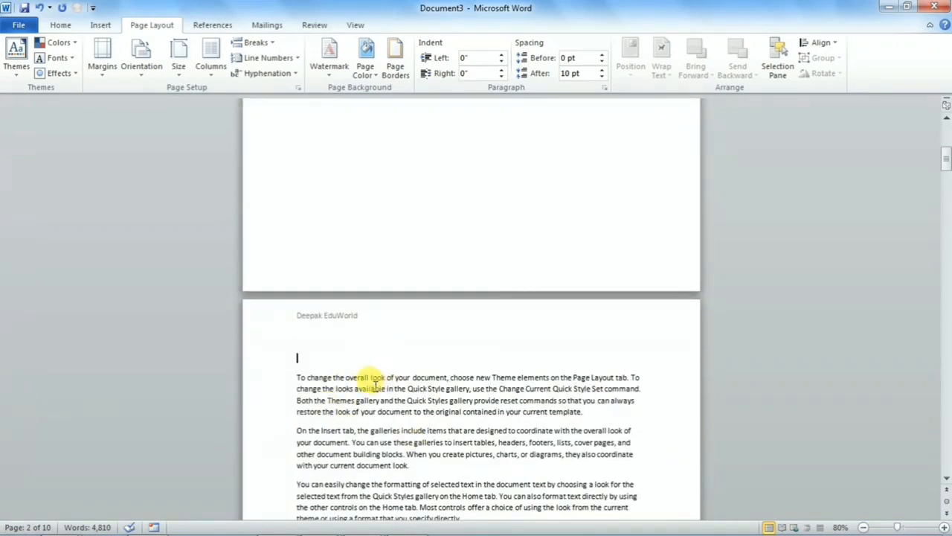
scroll(372, 382, "up", 10)
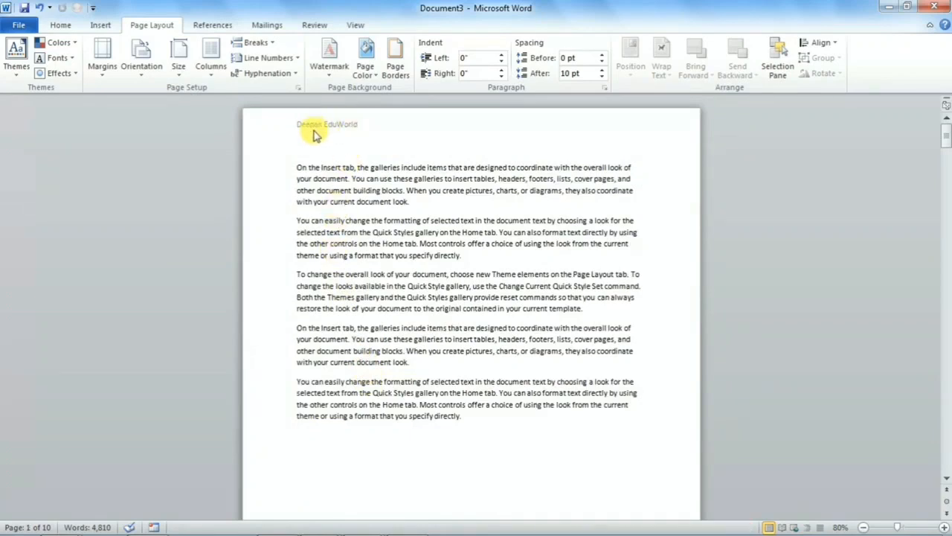
scroll(313, 135, "down", 10)
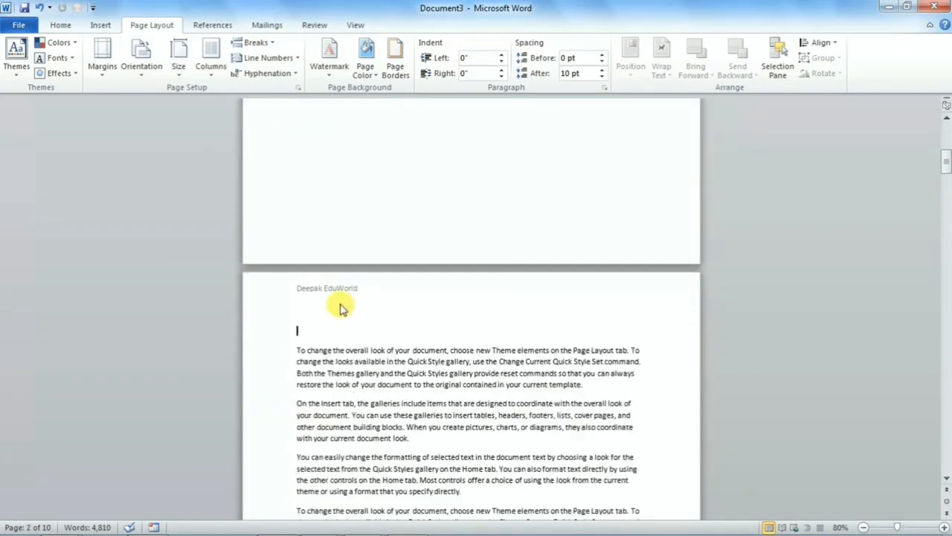
scroll(341, 307, "down", 10)
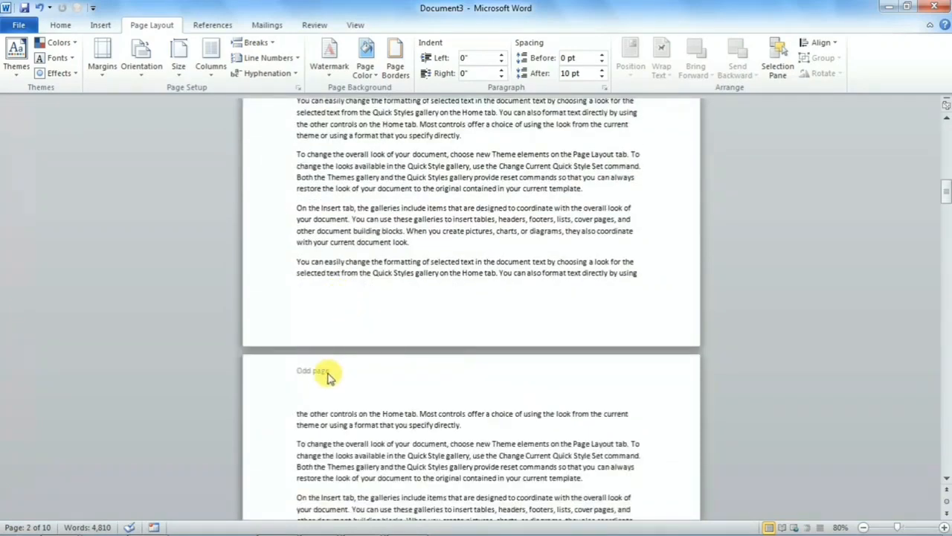
scroll(330, 377, "down", 10)
scroll(368, 363, "up", 10)
scroll(368, 362, "up", 10)
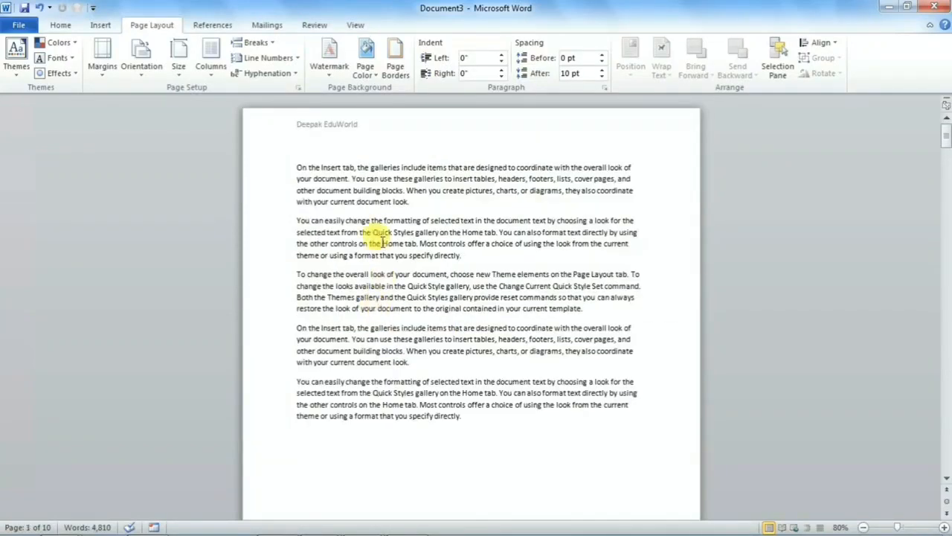
- Open the first page header of section 2 on page 2 for editing
left_click(271, 49)
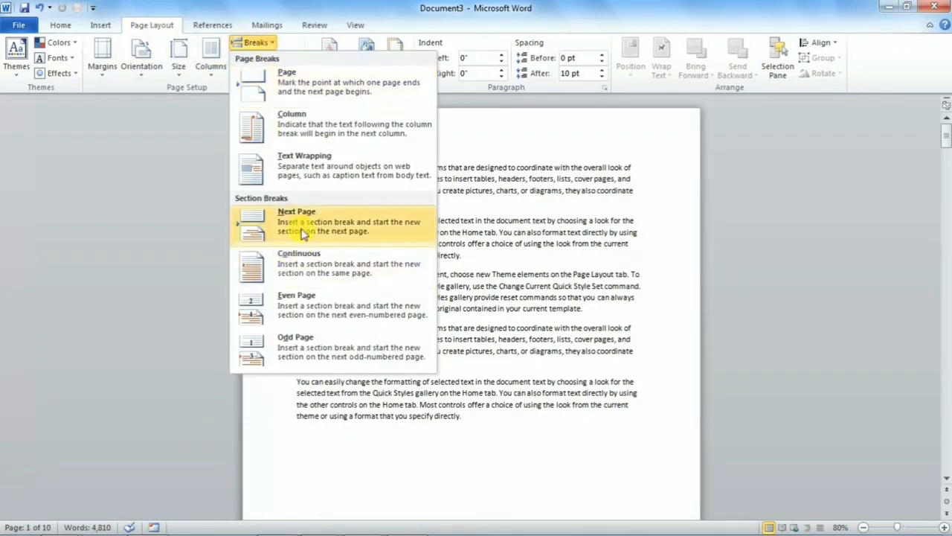
left_click(497, 269)
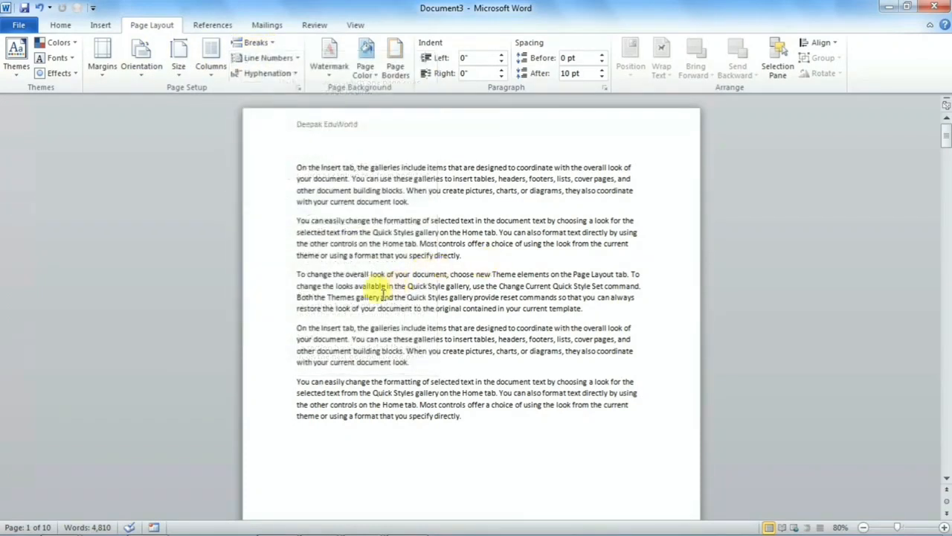
scroll(368, 311, "down", 8)
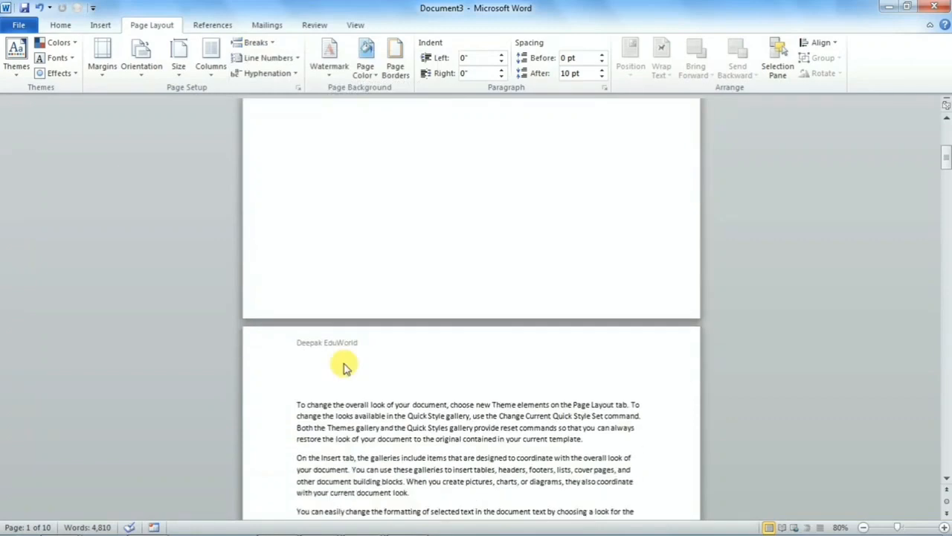
double_click(364, 348)
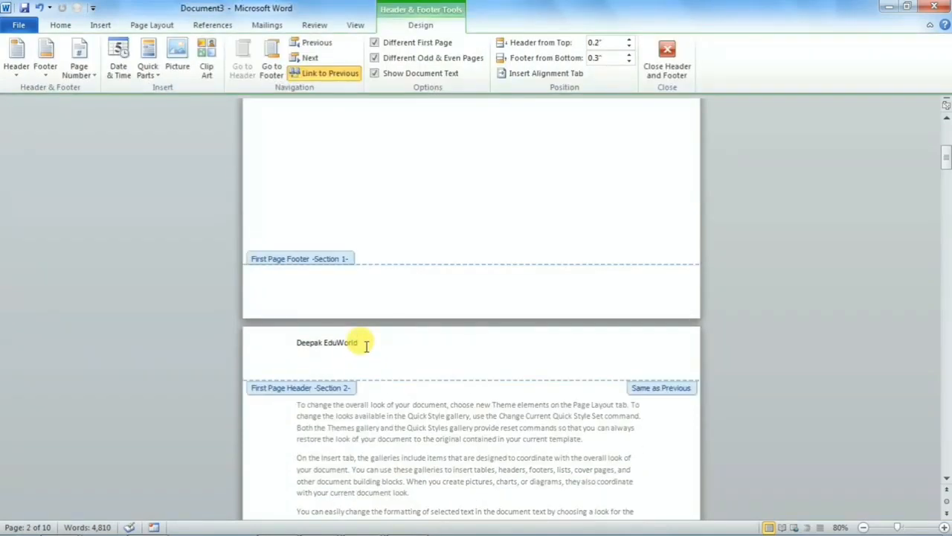